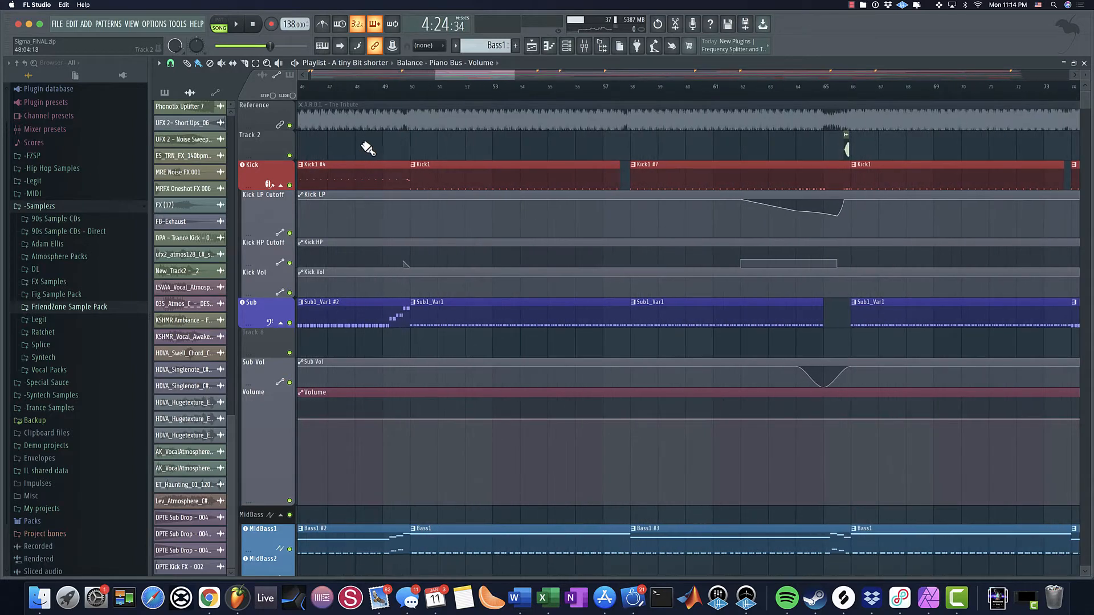
Step: Examine the kick, sub and mid-bass arrangement in the playlist around the Sub In marker and the sections before and after it
left_click_drag(367, 148, 1084, 149)
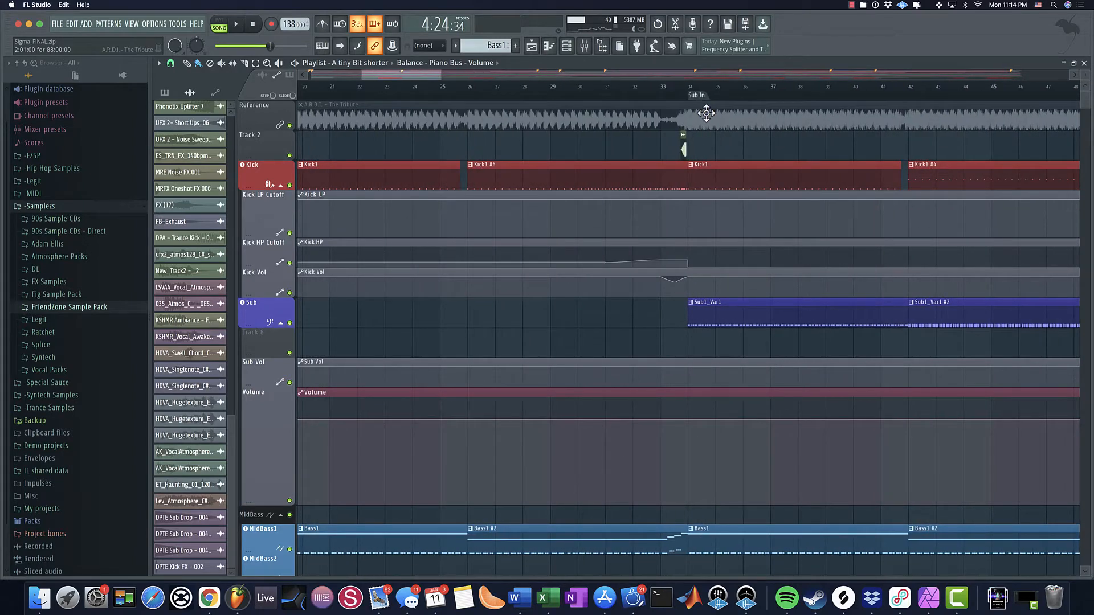
left_click(687, 96)
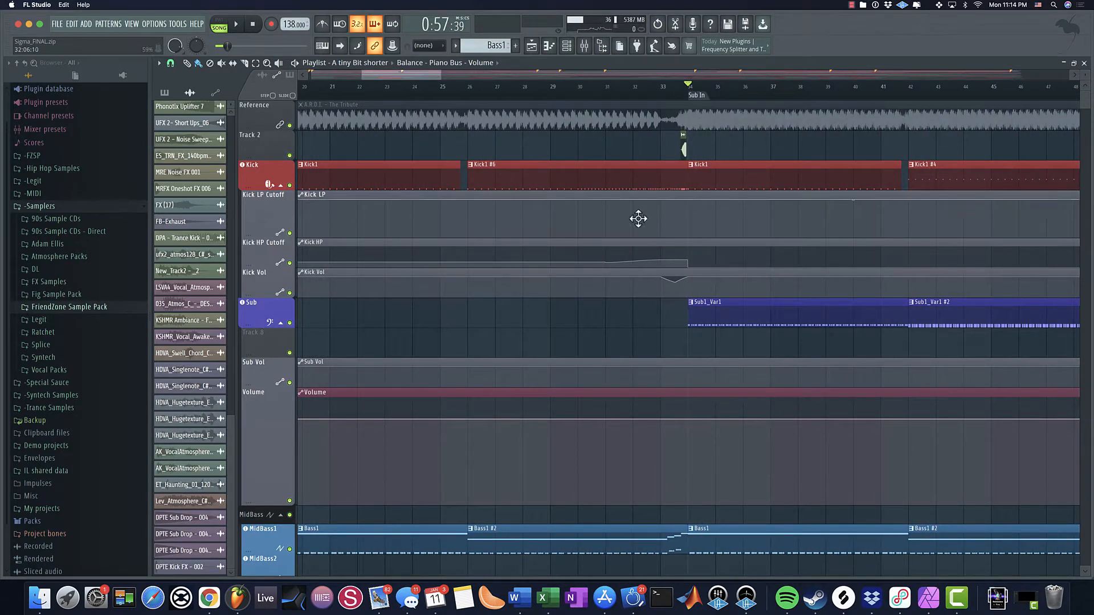
left_click_drag(639, 219, 454, 264)
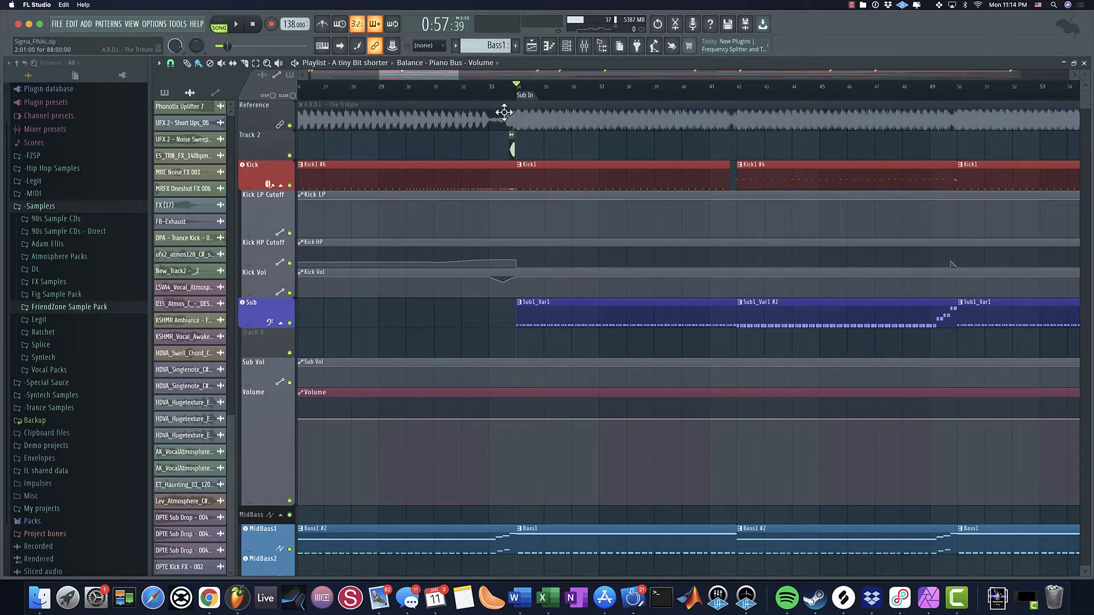
scroll(521, 93, "down", 10)
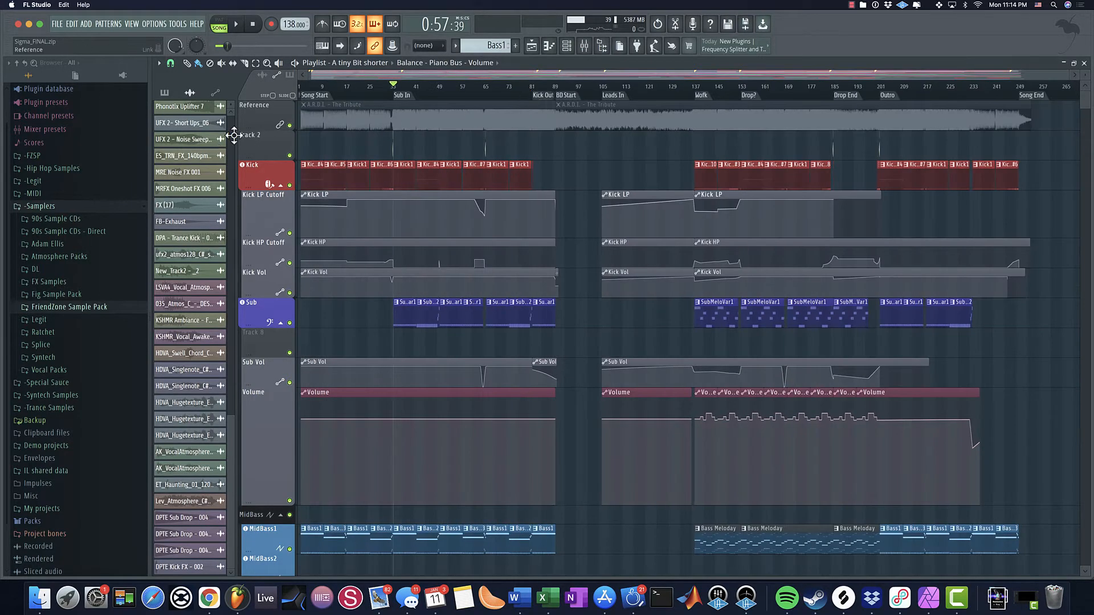
scroll(287, 111, "up", 10)
left_click_drag(437, 146, 893, 207)
scroll(330, 192, "up", 3)
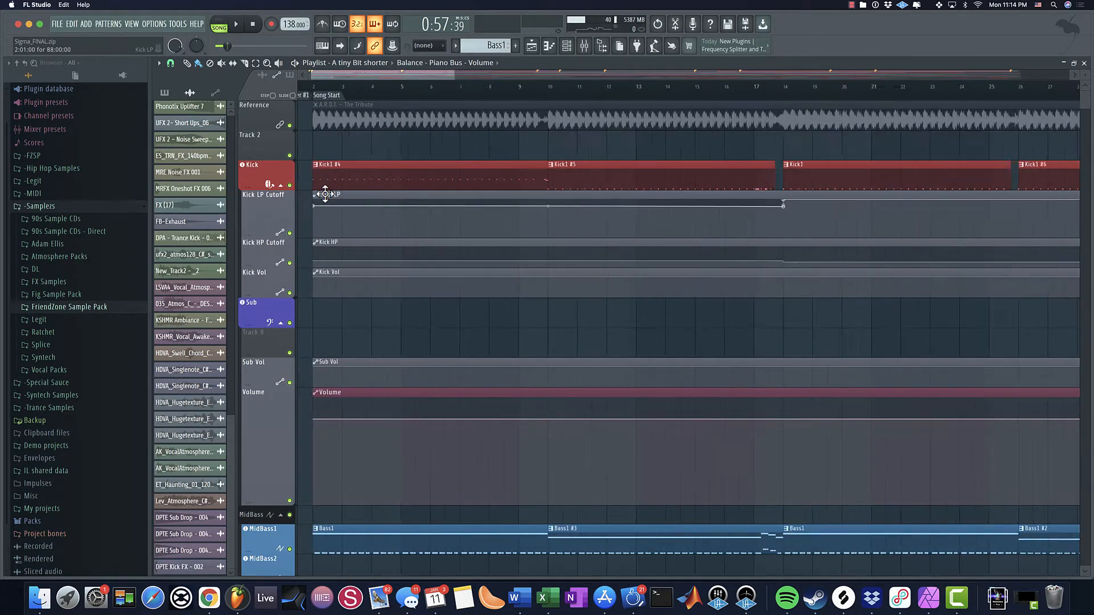
scroll(326, 194, "down", 3)
left_click_drag(810, 146, 453, 224)
scroll(413, 214, "down", 2)
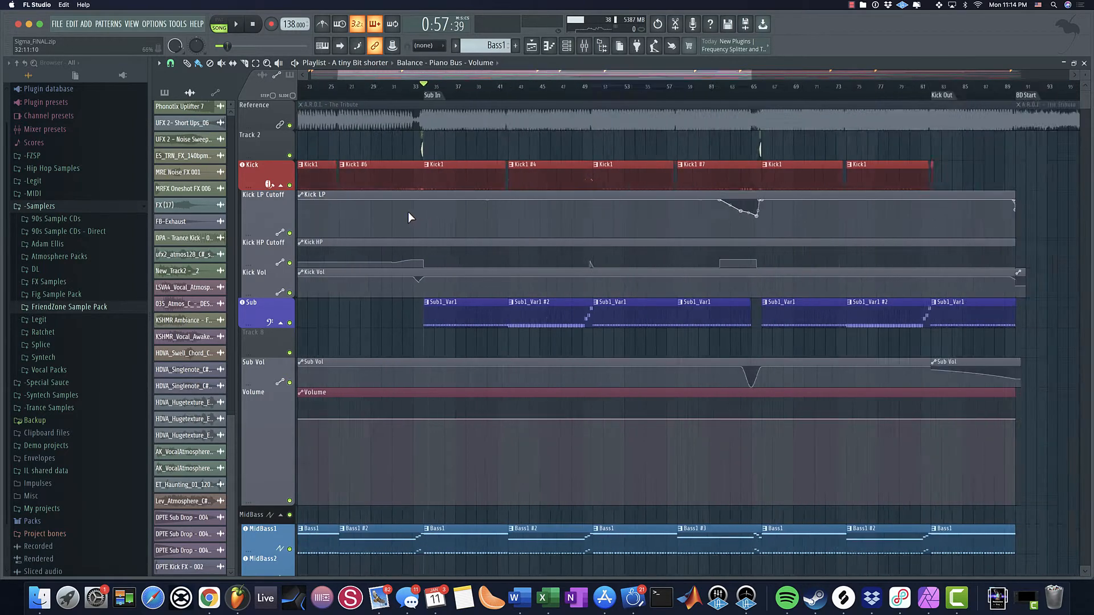
scroll(408, 212, "up", 3)
scroll(536, 185, "down", 2)
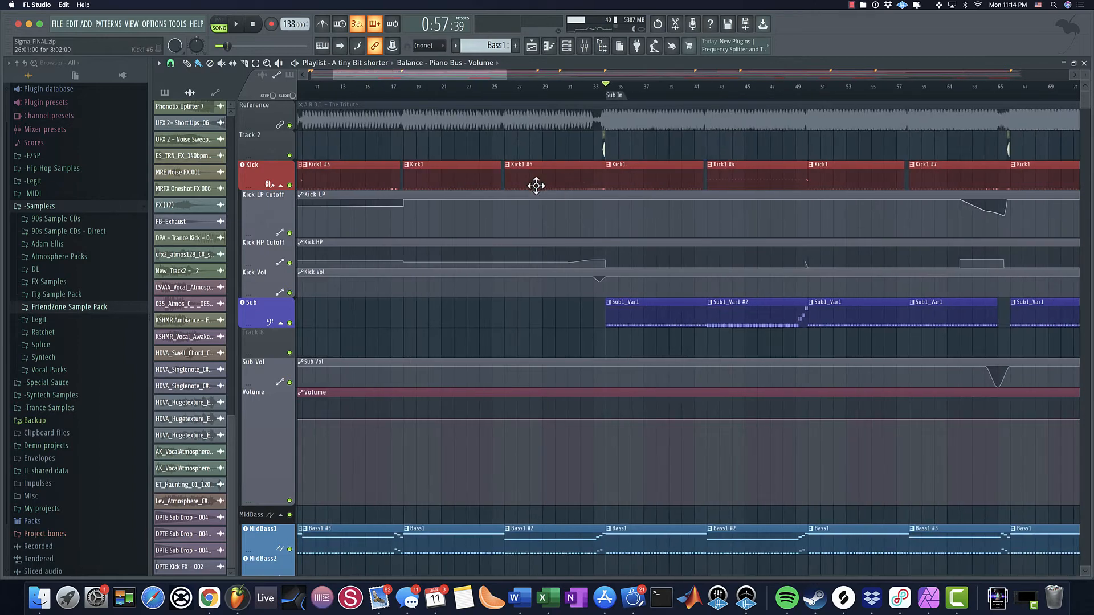
left_click_drag(599, 167, 511, 284)
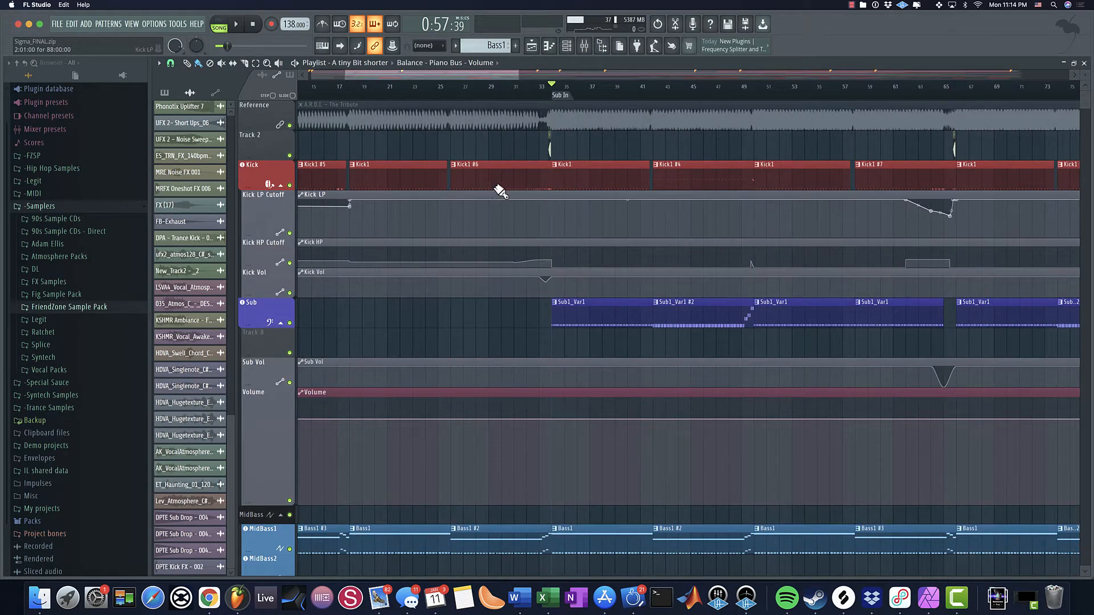
Step: Play the song from just before the Sub In marker and open the mixer, moving it up over the playlist
left_click(539, 89)
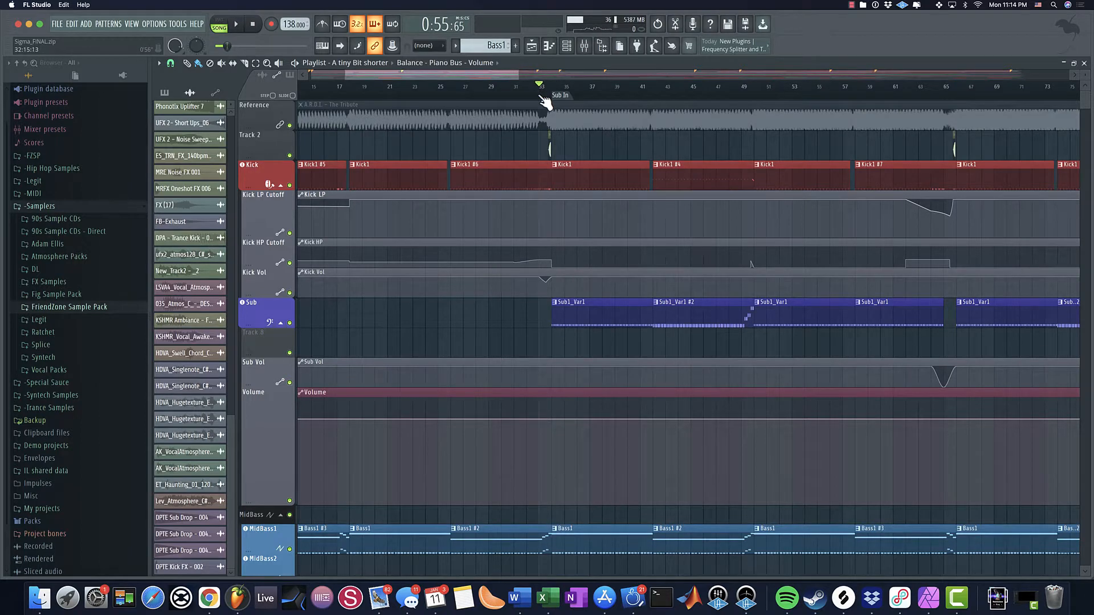
key("space")
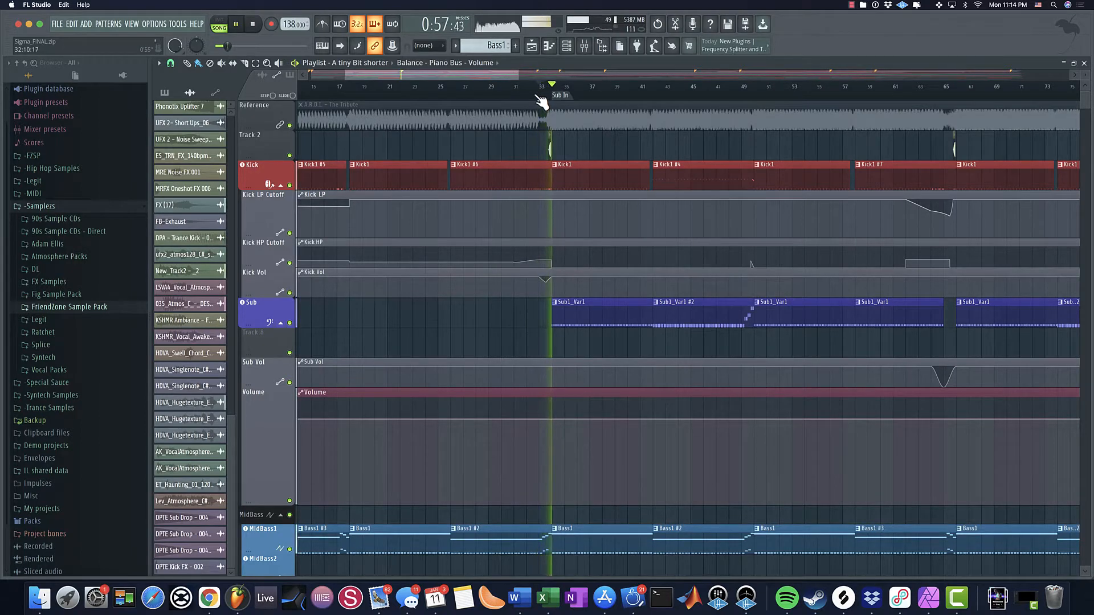
left_click(584, 47)
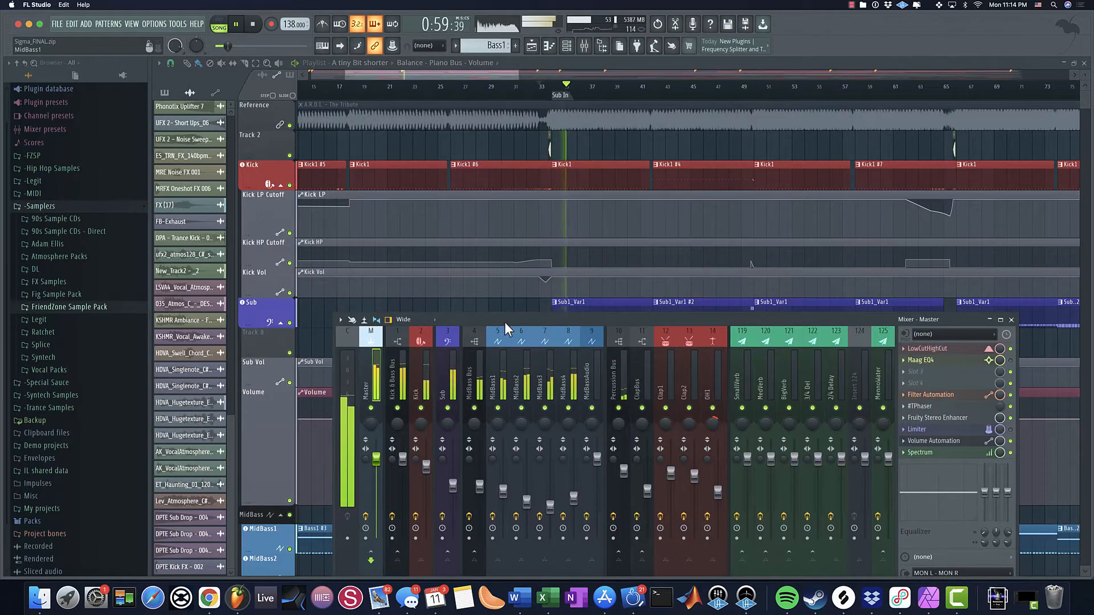
left_click_drag(504, 322, 557, 240)
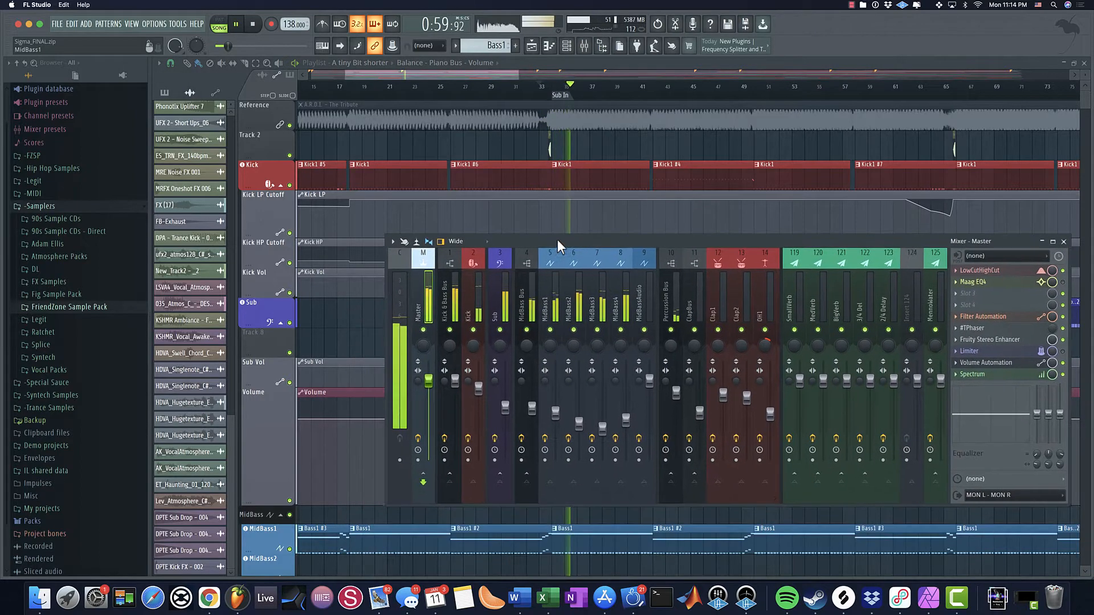
Step: Stop playback, solo the Kick track in the mixer and enable the Sub track alongside it
key("space")
right_click(473, 328)
left_click(500, 328)
left_click(498, 329)
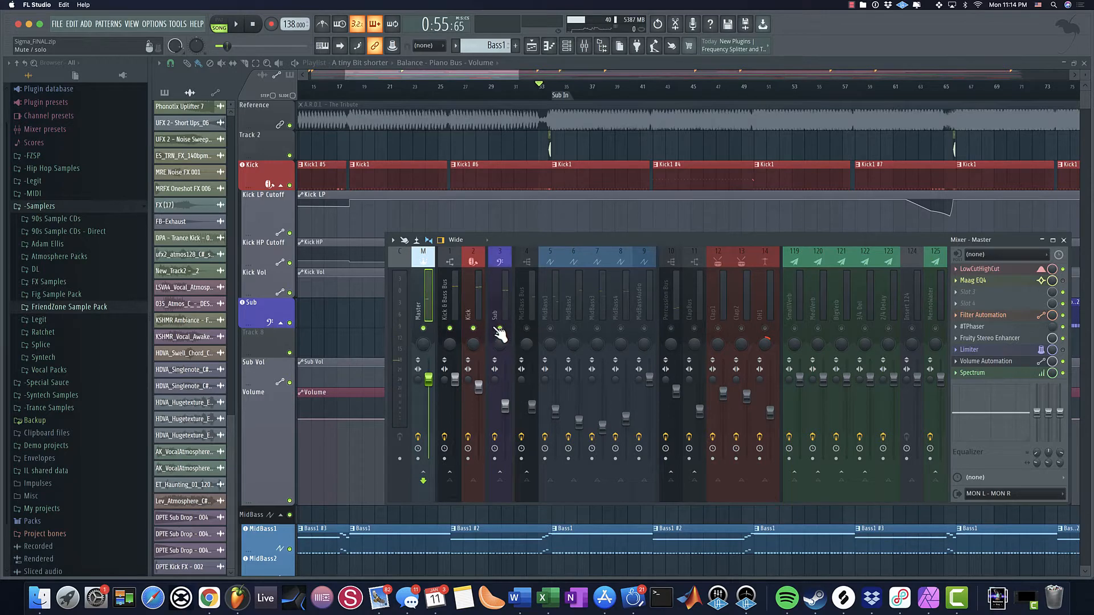
Step: Listen to the kick and sub together from just before the Sub In marker, with the Sub mixer track selected
left_click(557, 94)
key("space")
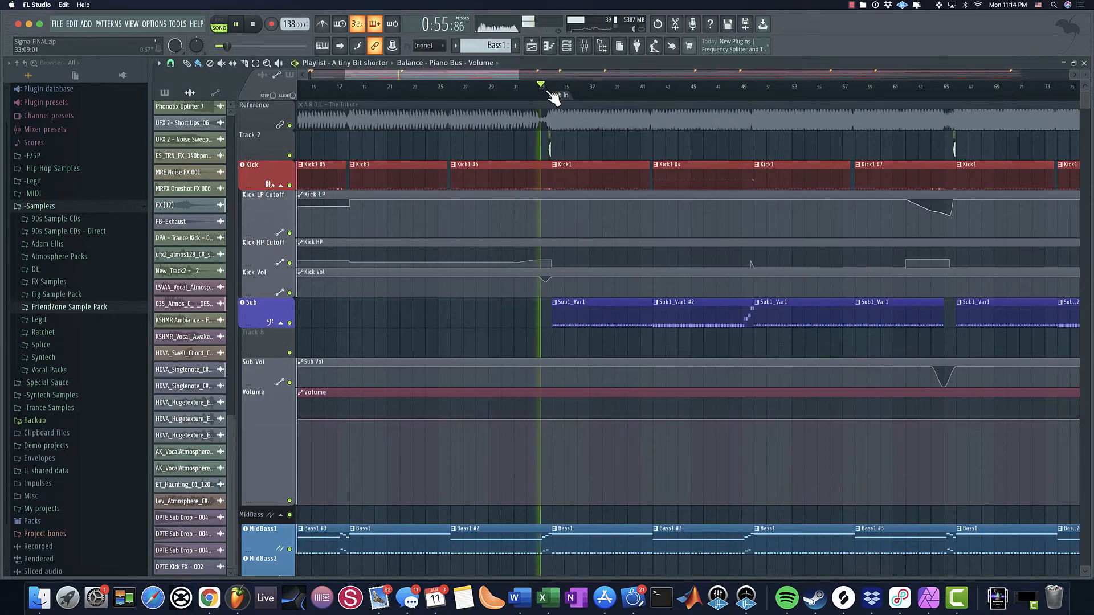
left_click(584, 46)
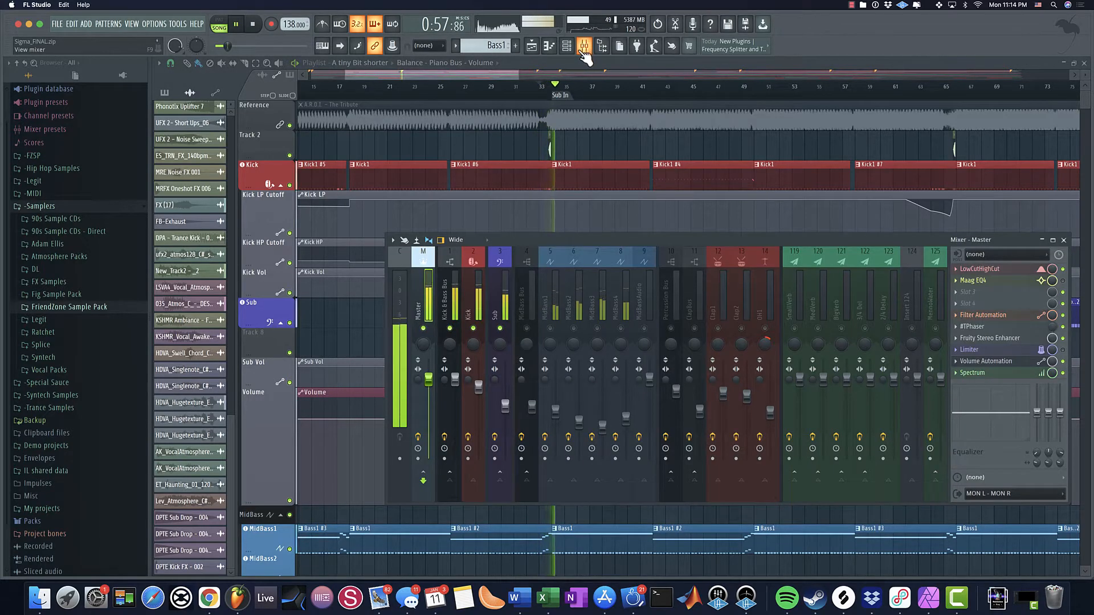
left_click(500, 310)
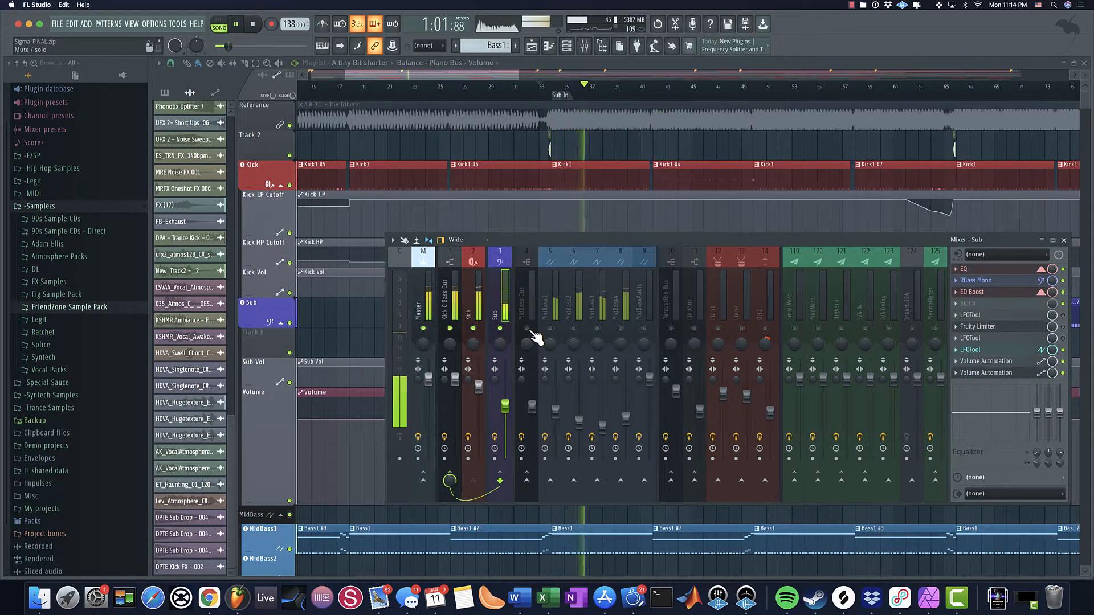
key("space")
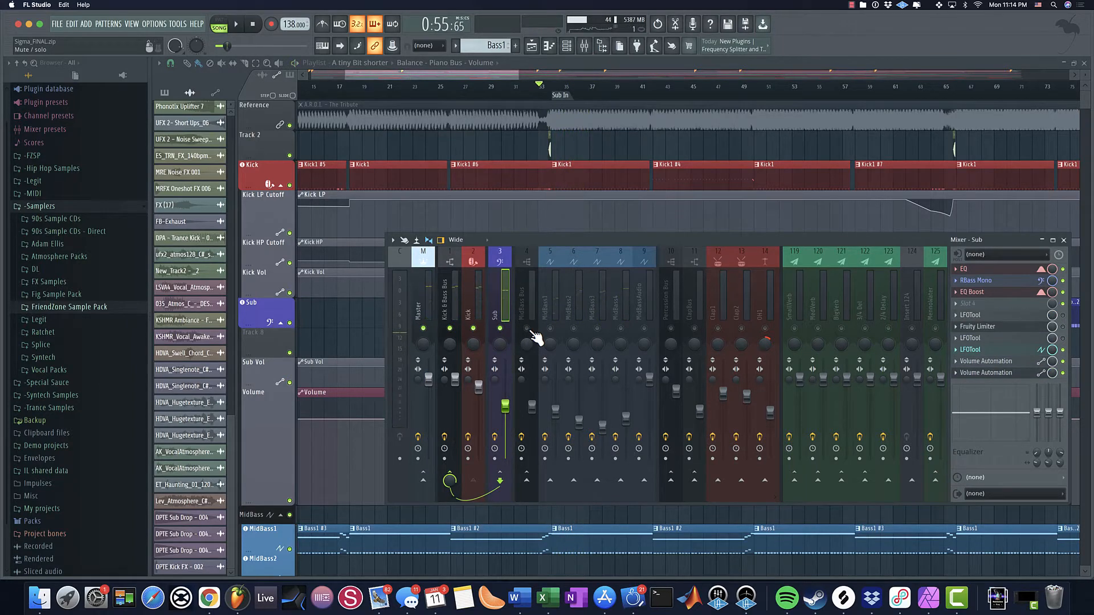
Step: Enable the MidBass Bus and MidBass1 to MidBass4 tracks and listen to them together with the kick and sub
key("space")
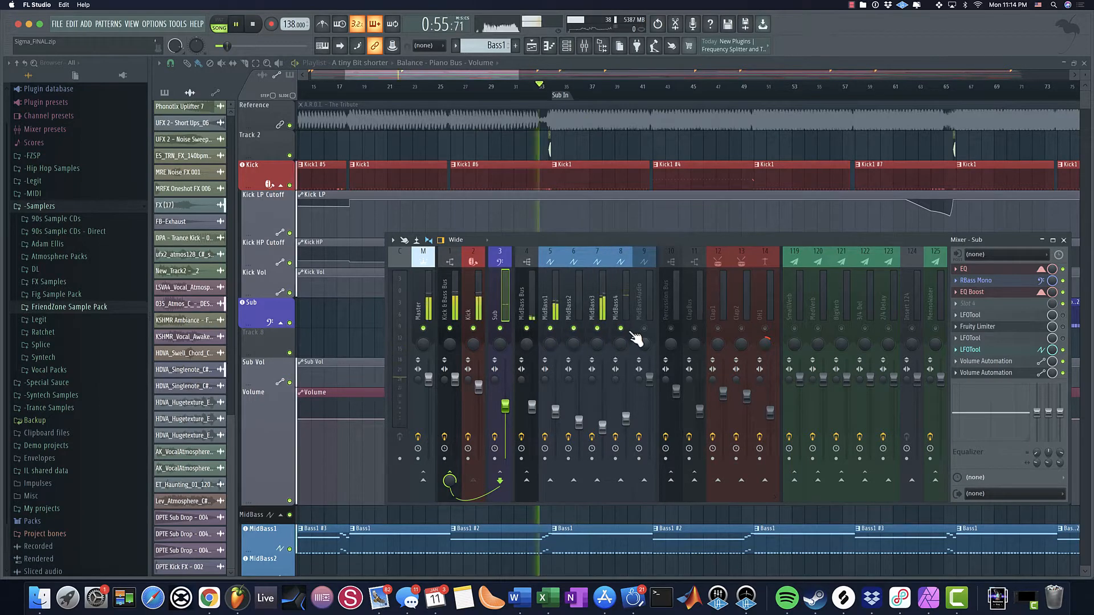
left_click(528, 341)
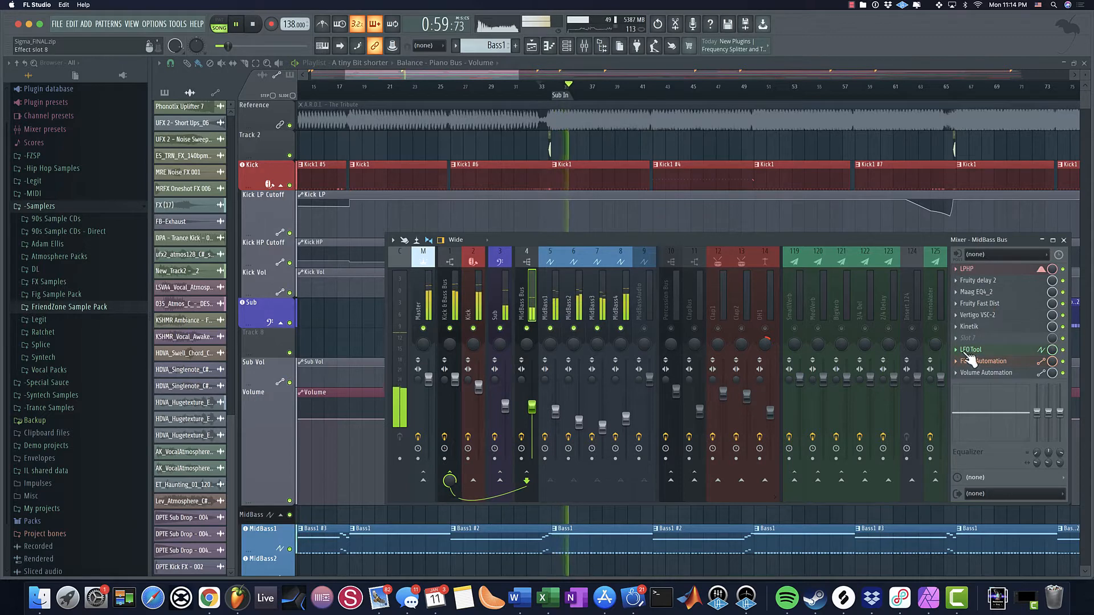
key("space")
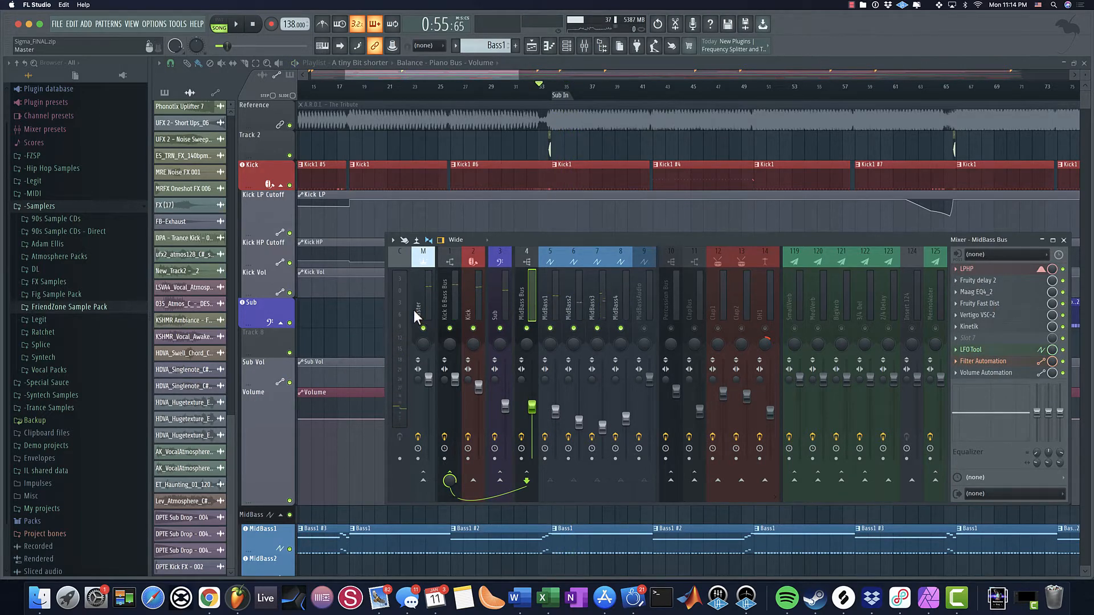
Step: Load the VST3 version of SPAN in slot 9 of the Current mixer track, using its High Res mode
left_click(401, 306)
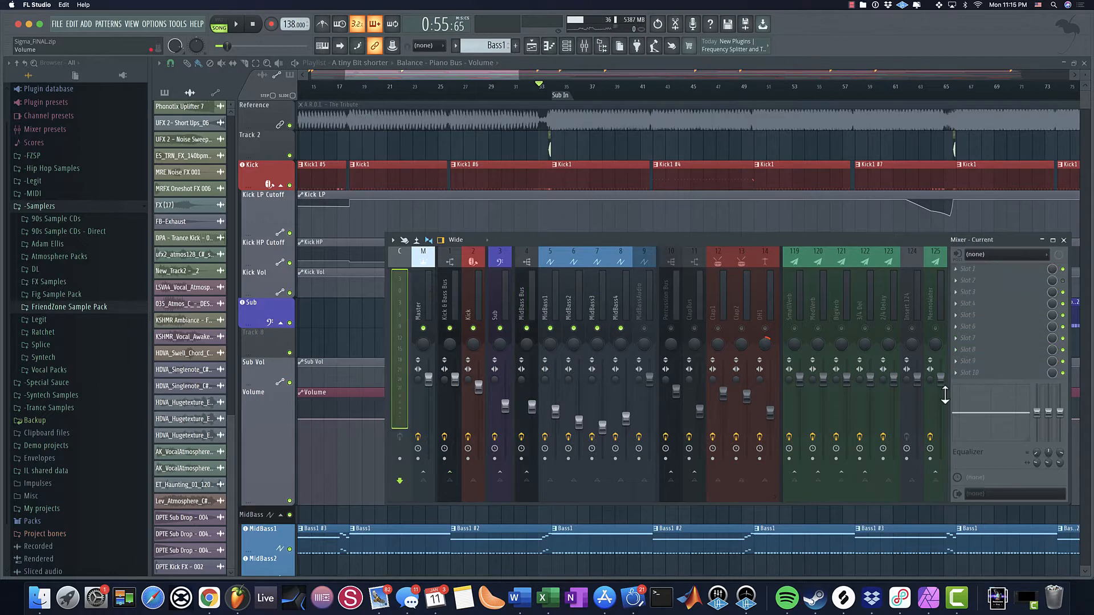
left_click(983, 361)
left_click(692, 23)
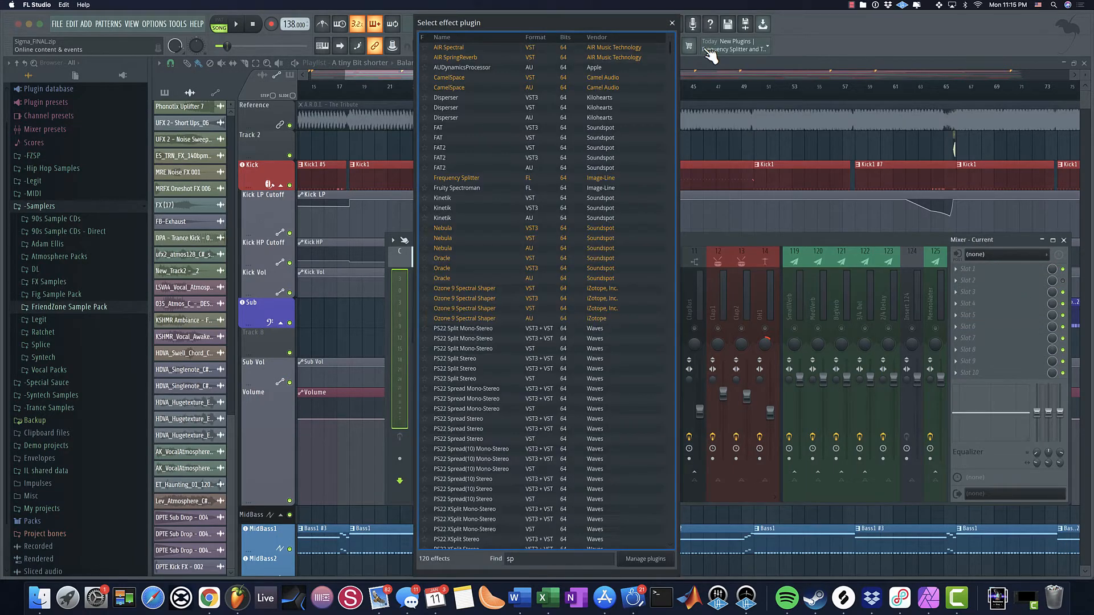
type("an")
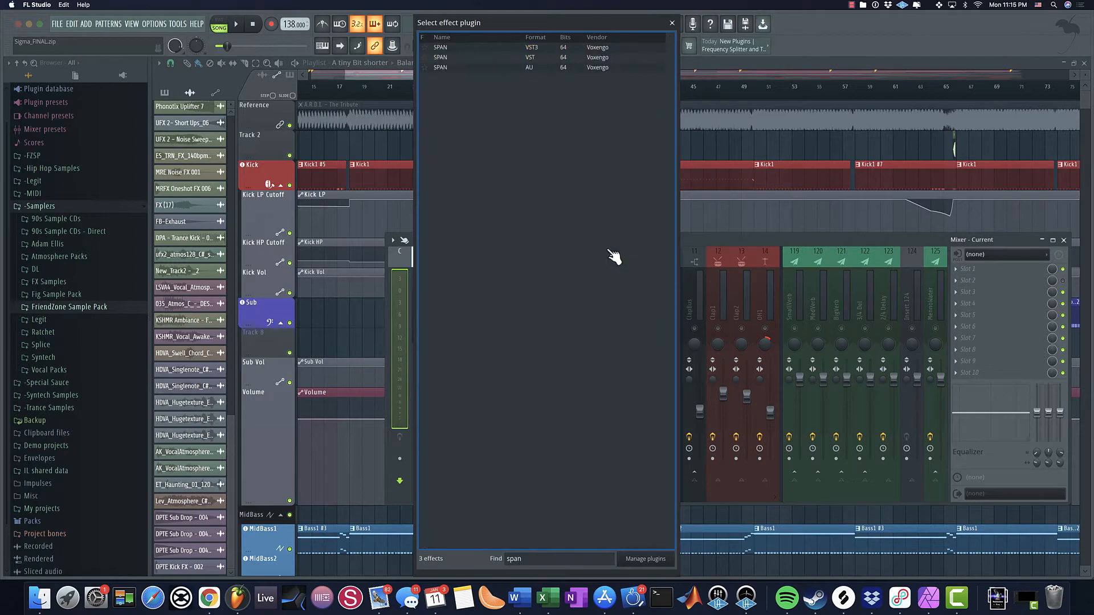
left_click(493, 47)
key("Return")
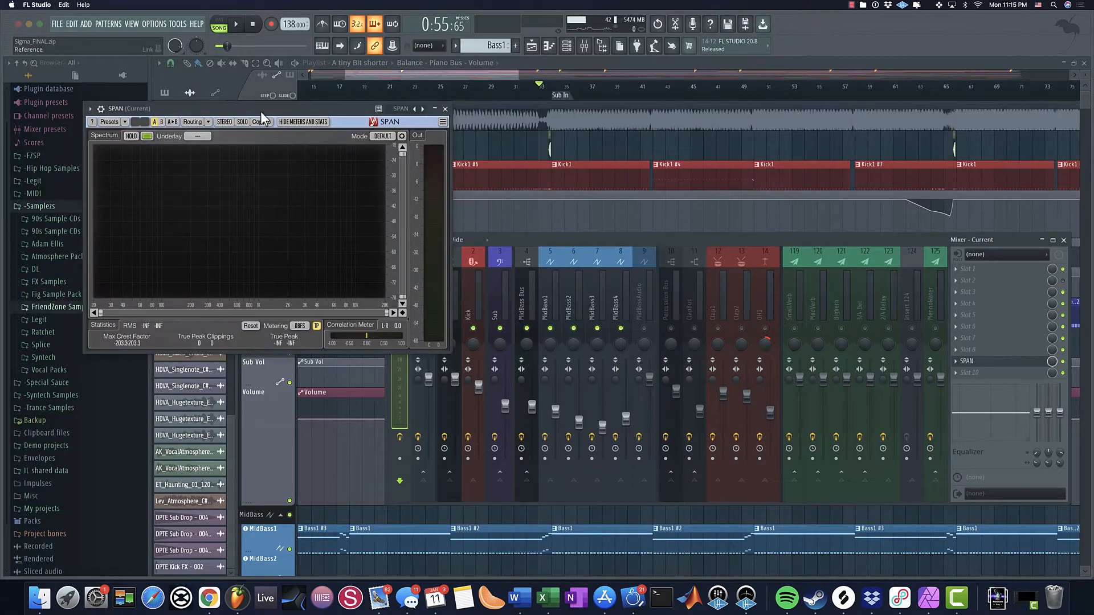
left_click_drag(260, 113, 212, 87)
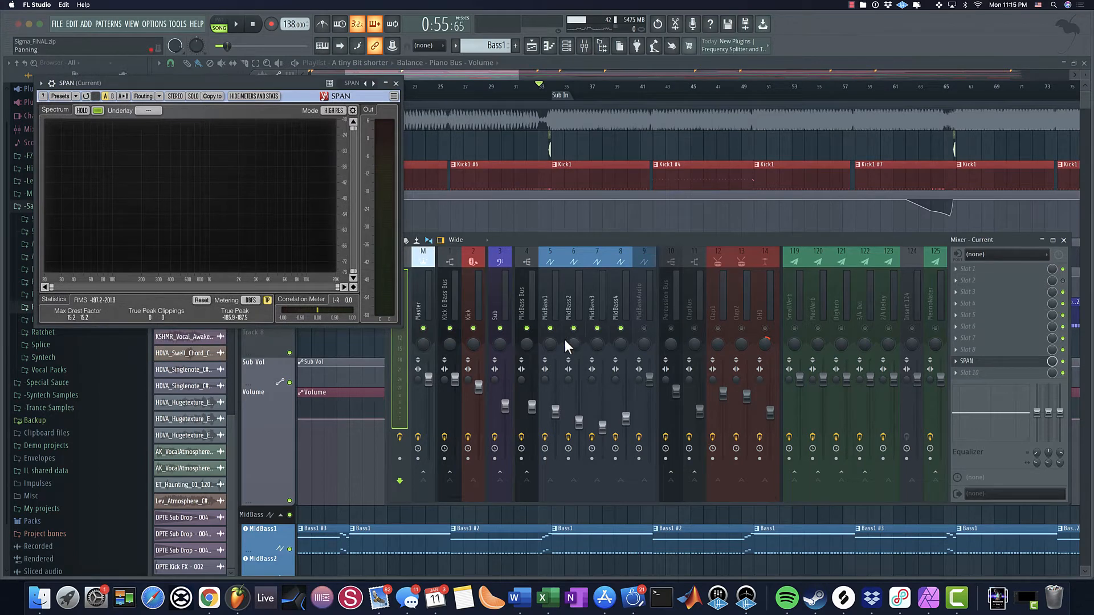
Step: Select the MidBass Bus and examine its spectrum in SPAN during playback, checking the low-frequency range
scroll(566, 339, "down", 4)
left_click(541, 311)
left_click(532, 300)
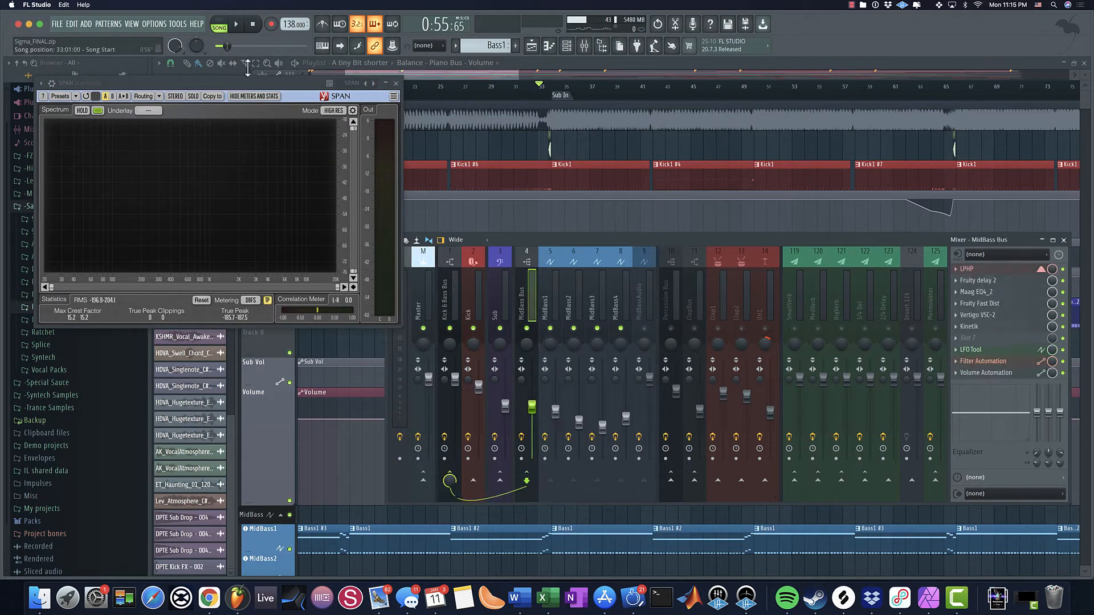
key("space")
left_click_drag(248, 82, 311, 78)
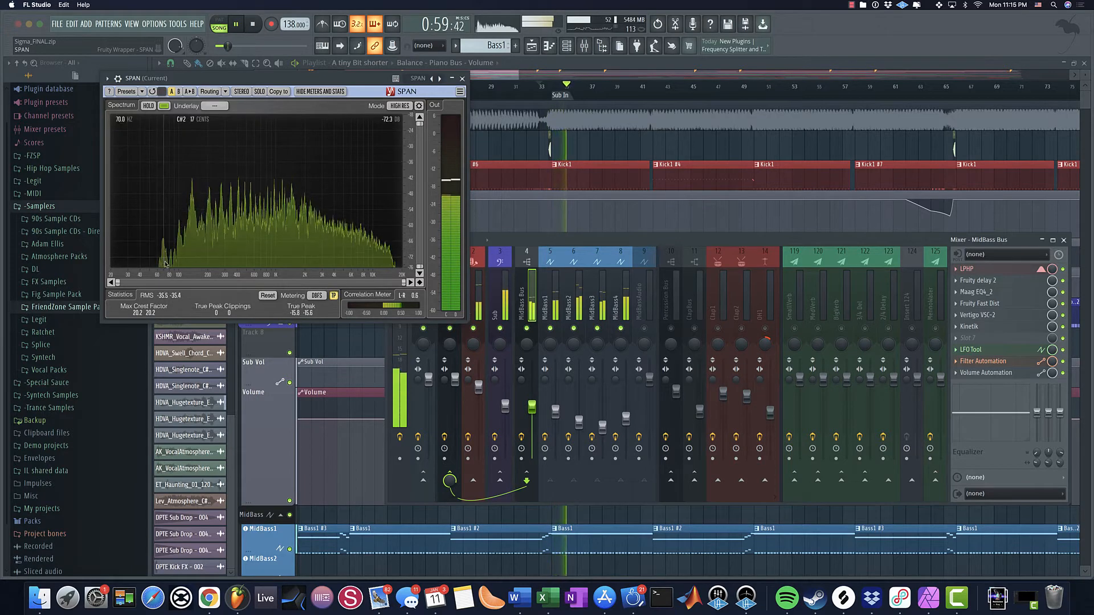
key("space")
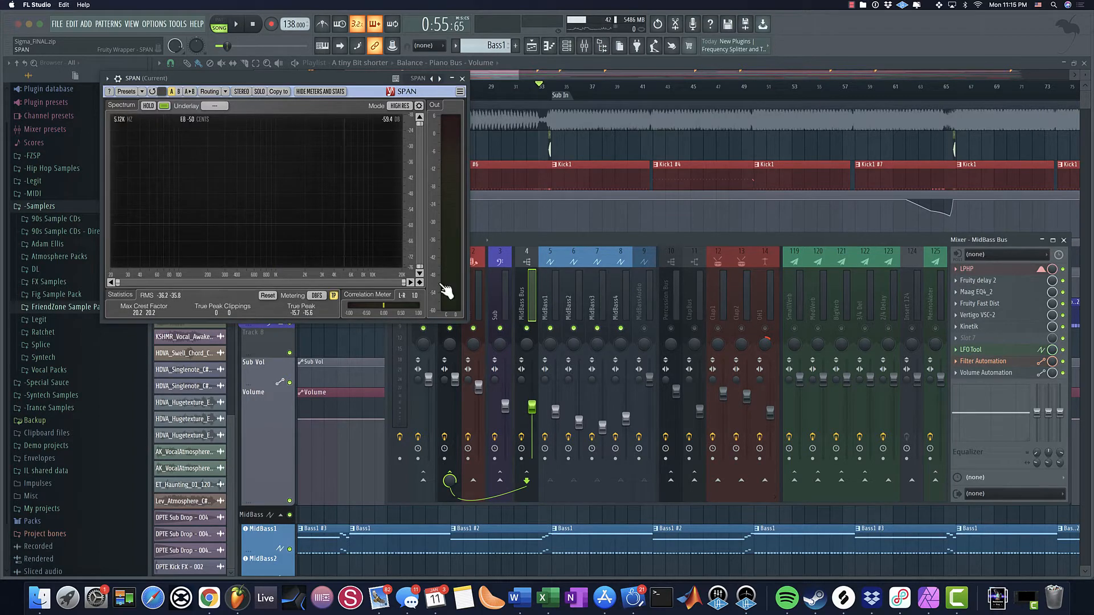
Step: Open the LPHP equalizer of MidBass1, close SPAN and move the equalizer window clear of the mixer tracks
left_click(542, 290)
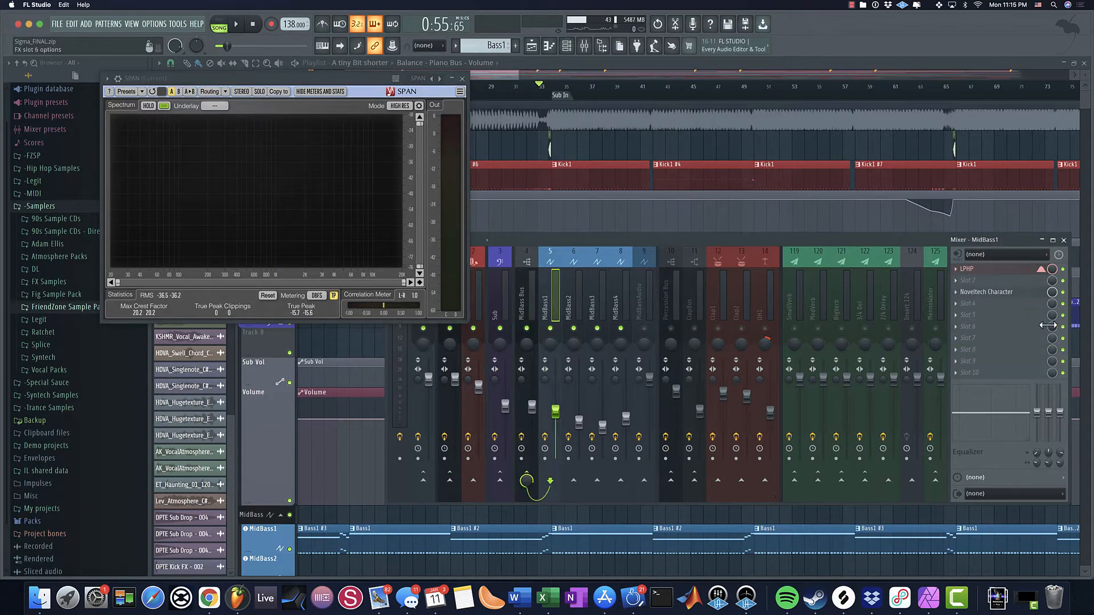
left_click(1003, 269)
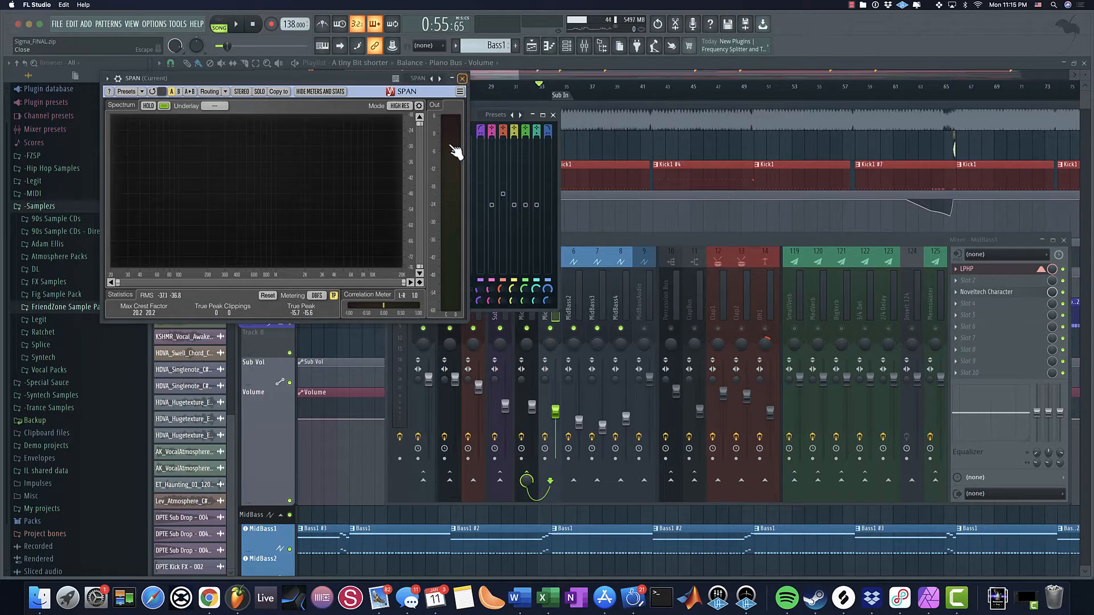
left_click(462, 78)
left_click_drag(393, 117, 849, 73)
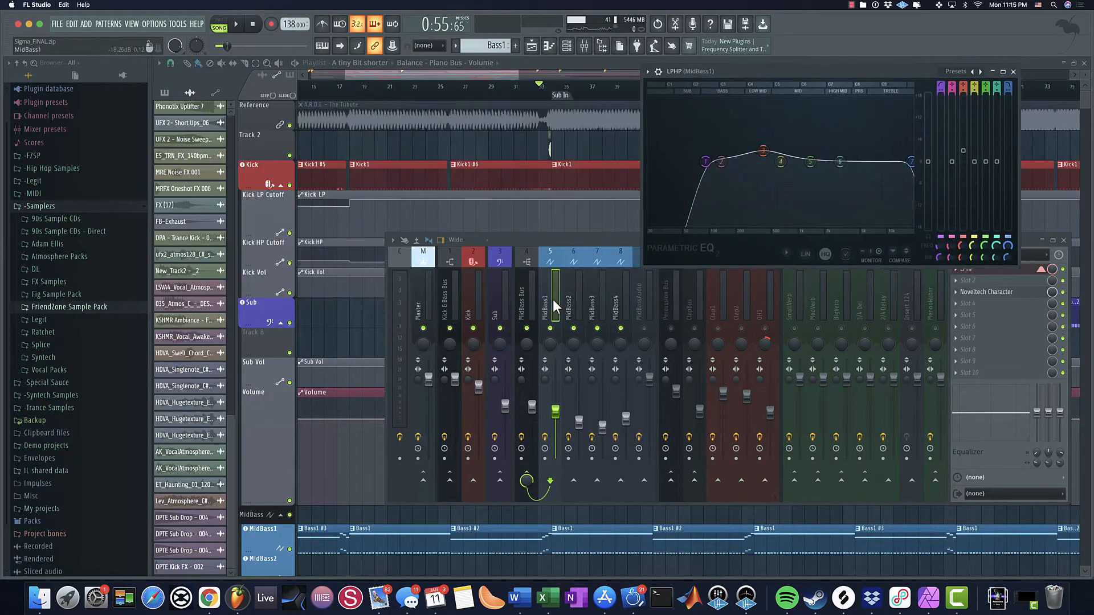
Step: Open the Noveltech Character effect and the LPHP equalizer on MidBass2 to inspect their settings
left_click(569, 308)
left_click(981, 303)
left_click(983, 255)
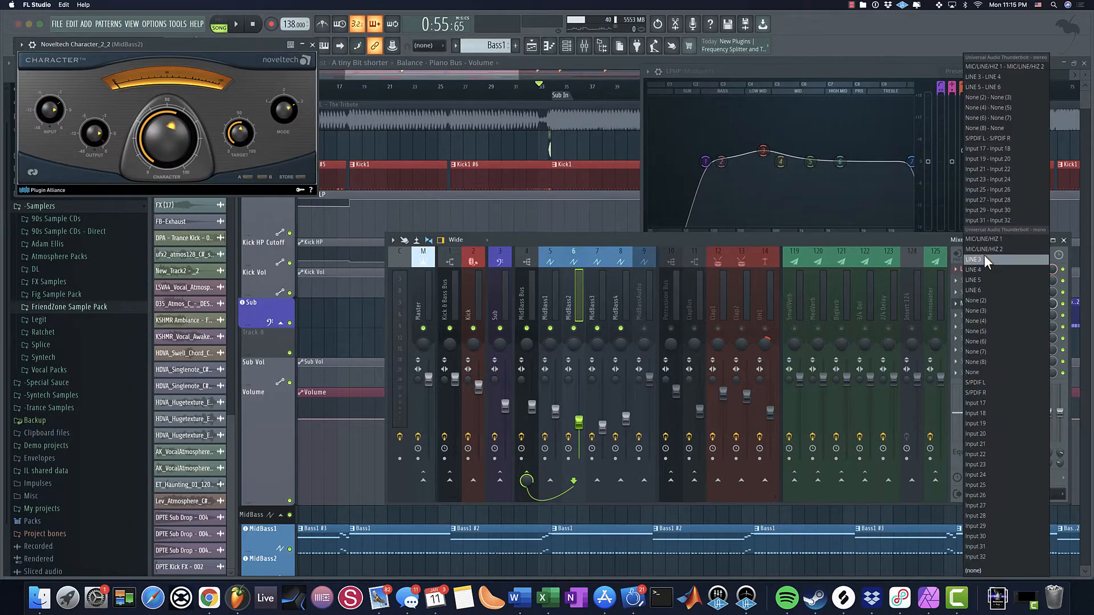
left_click(884, 237)
left_click(1002, 273)
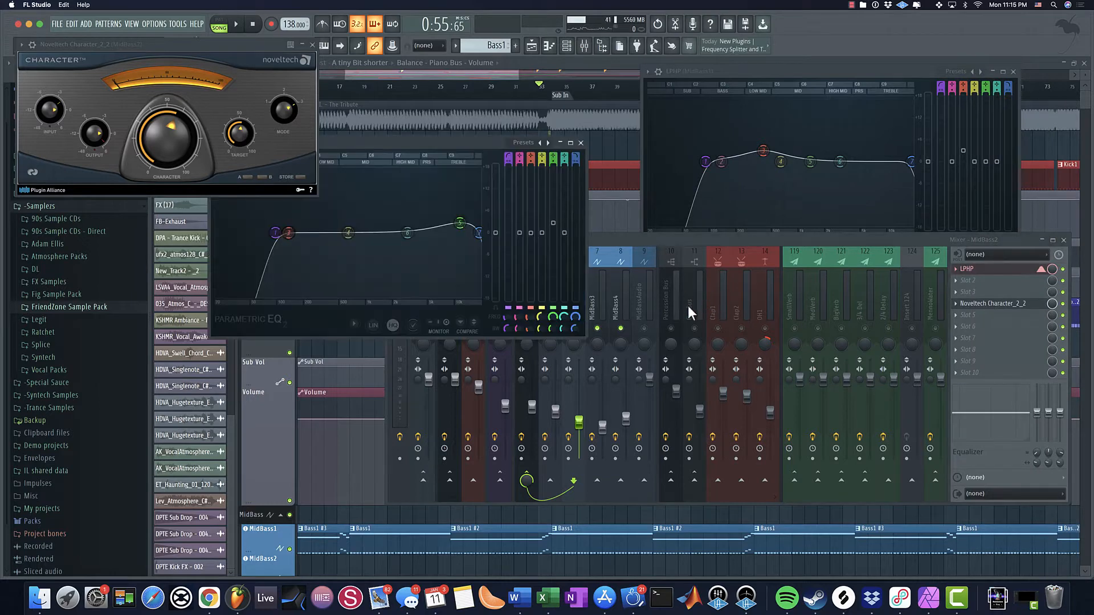
Step: Open the LPHP equalizers of MidBass3 and MidBass4 to inspect their curves and close the Noveltech Character window
left_click(603, 294)
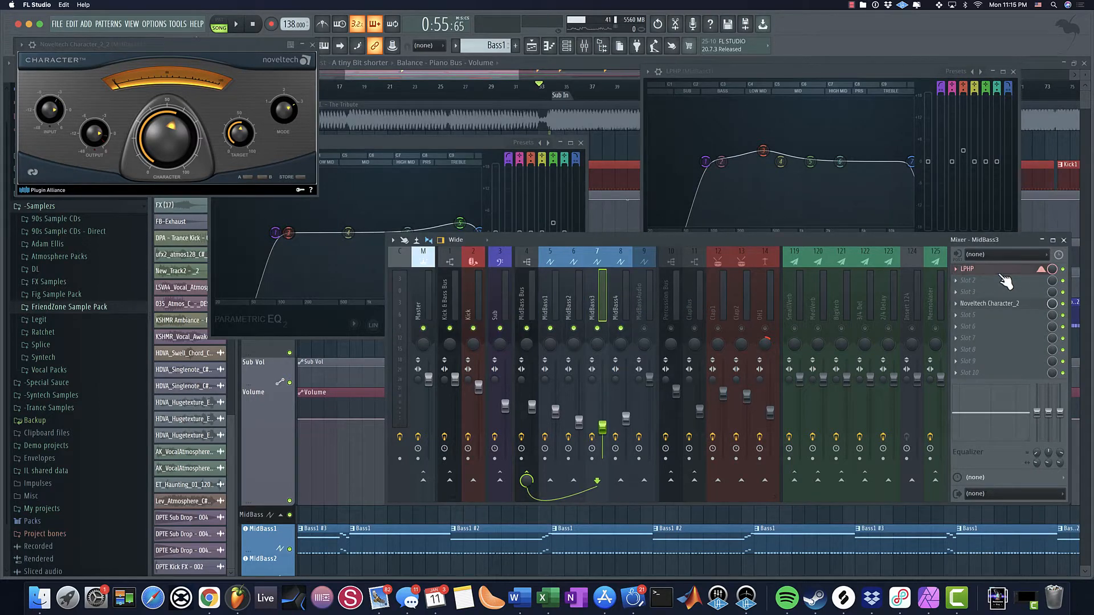
left_click(1000, 273)
left_click(618, 296)
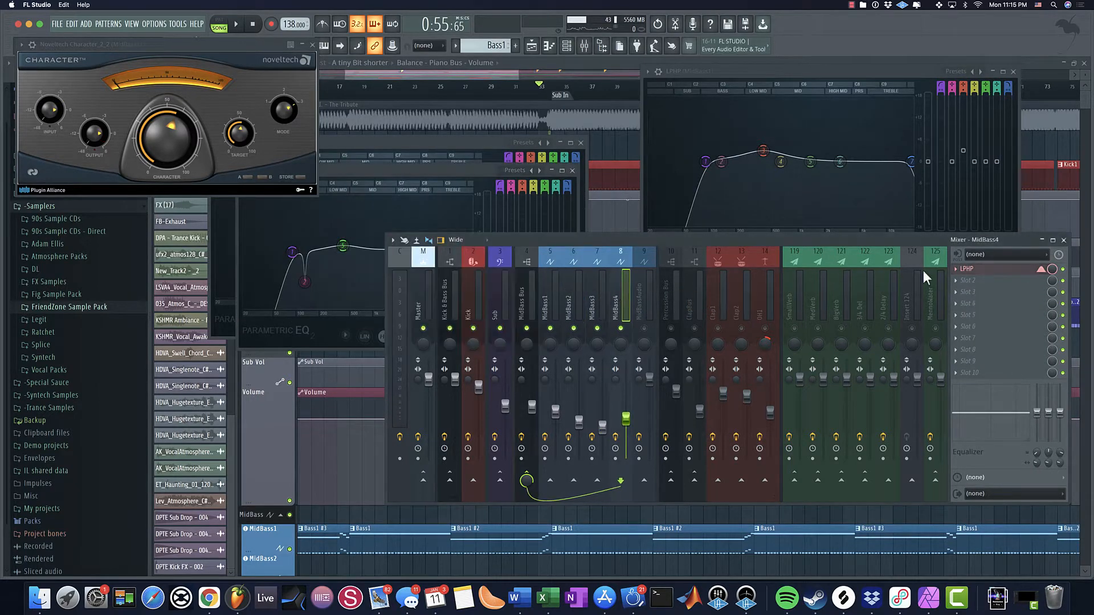
left_click(983, 273)
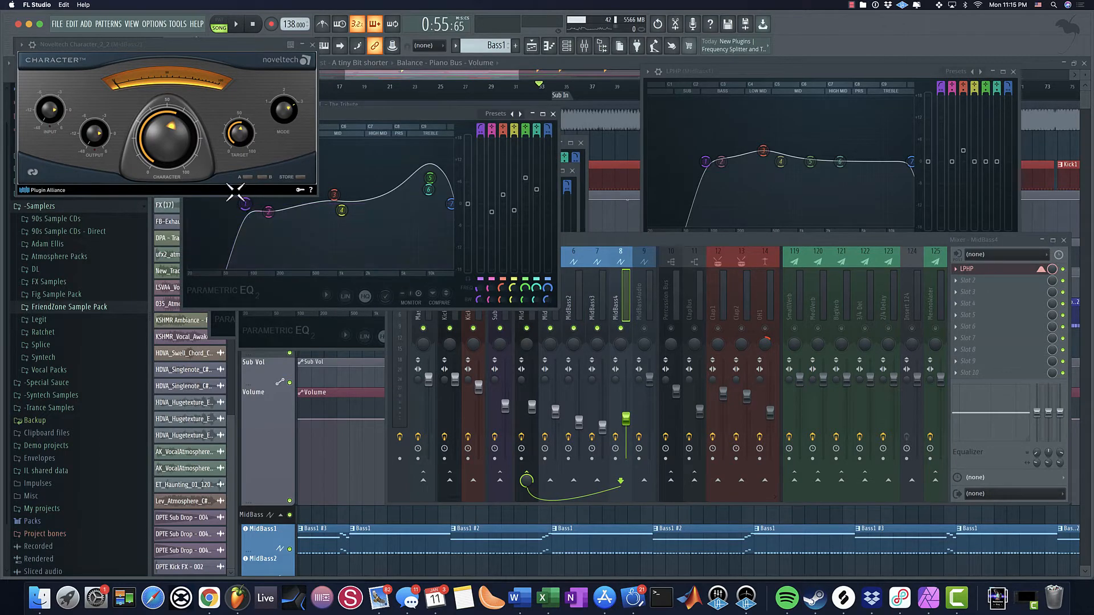
left_click(313, 45)
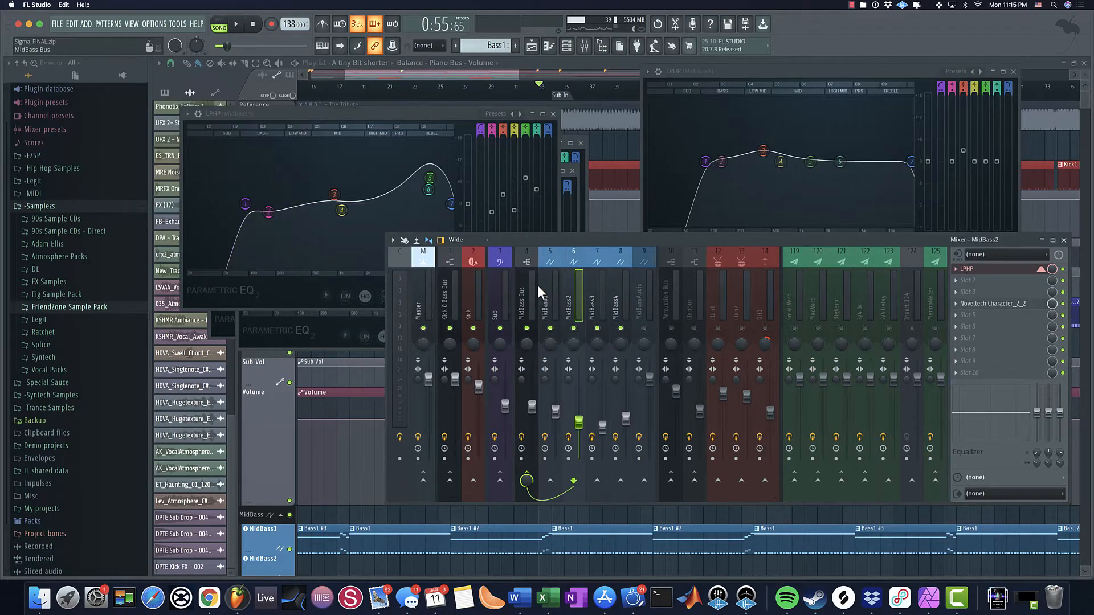
Step: Open the LPHP equalizer of the MidBass Bus and move its window clear of the other equalizers to inspect the curve
left_click(534, 288)
left_click(988, 272)
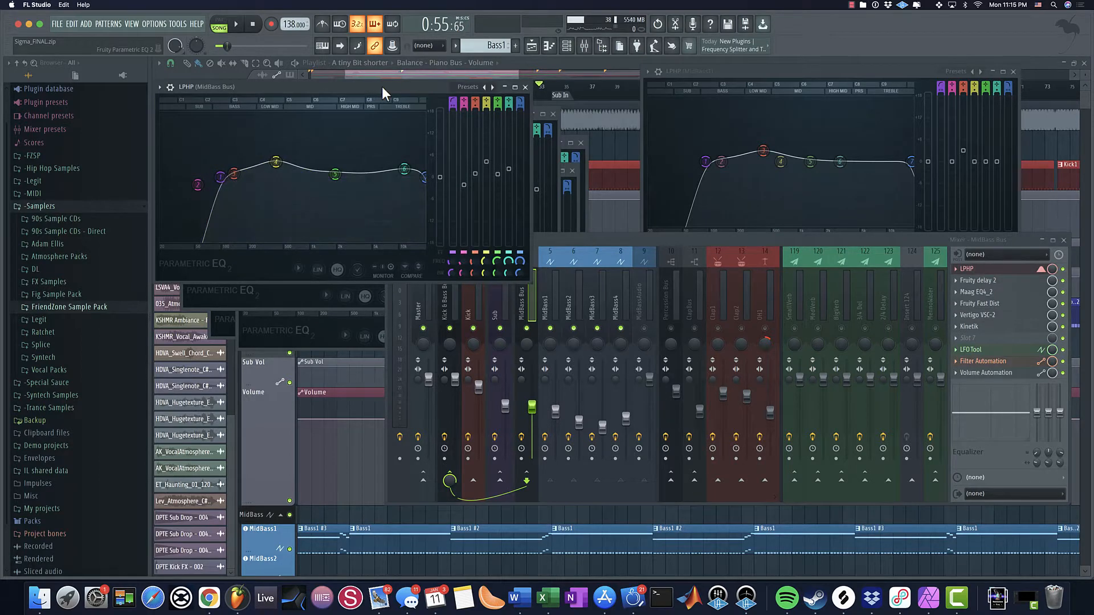
left_click_drag(382, 87, 657, 135)
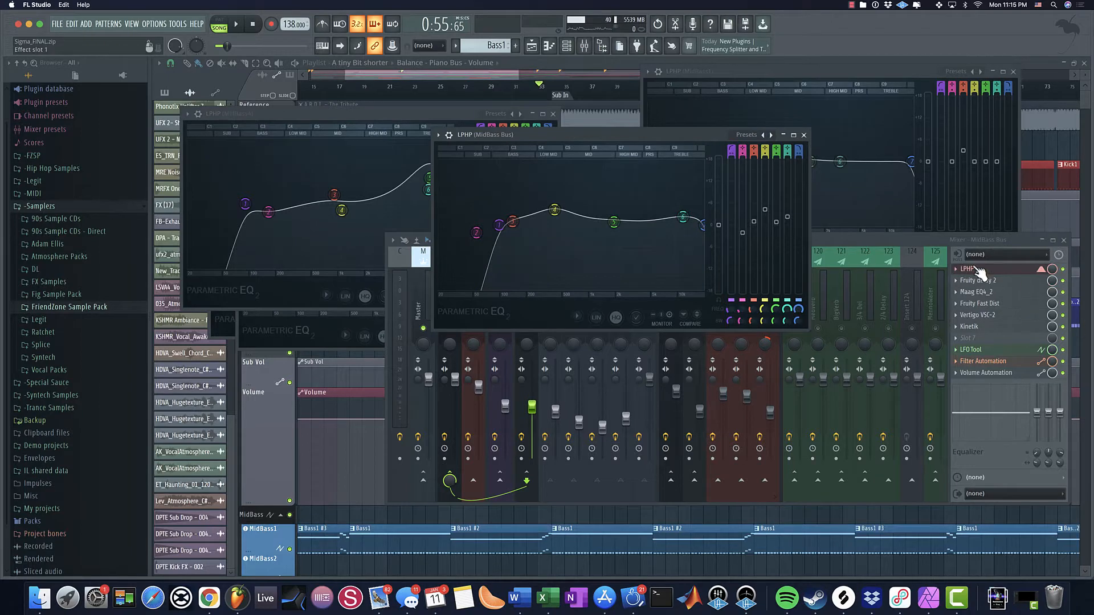
Step: Close all open LPHP equalizer windows of the MidBass Bus and the individual mid-bass tracks
left_click(804, 135)
left_click(553, 114)
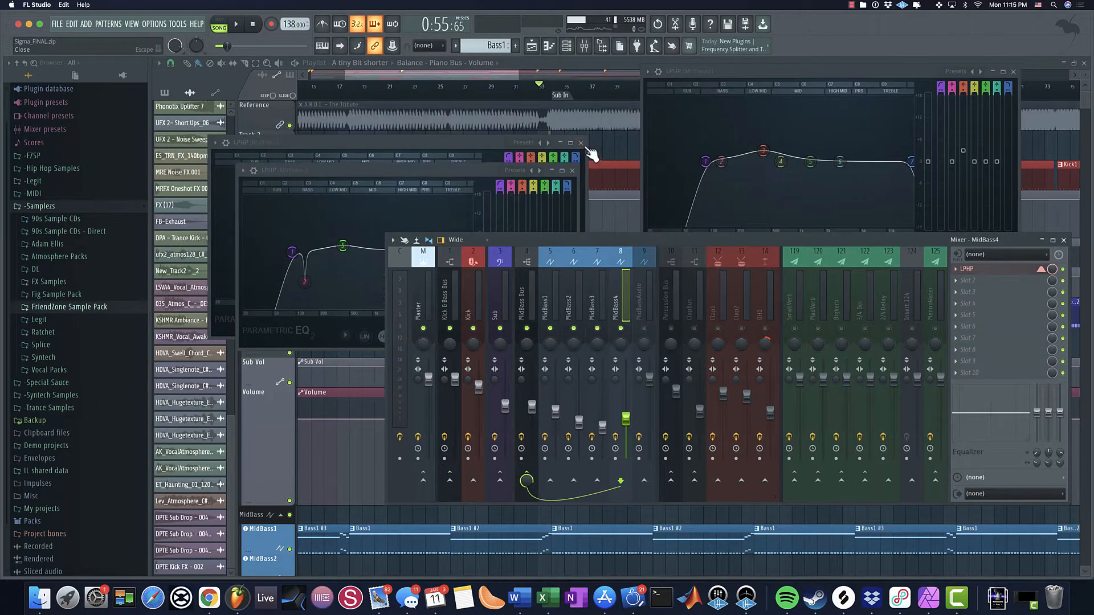
left_click(581, 142)
left_click(572, 171)
left_click(1013, 72)
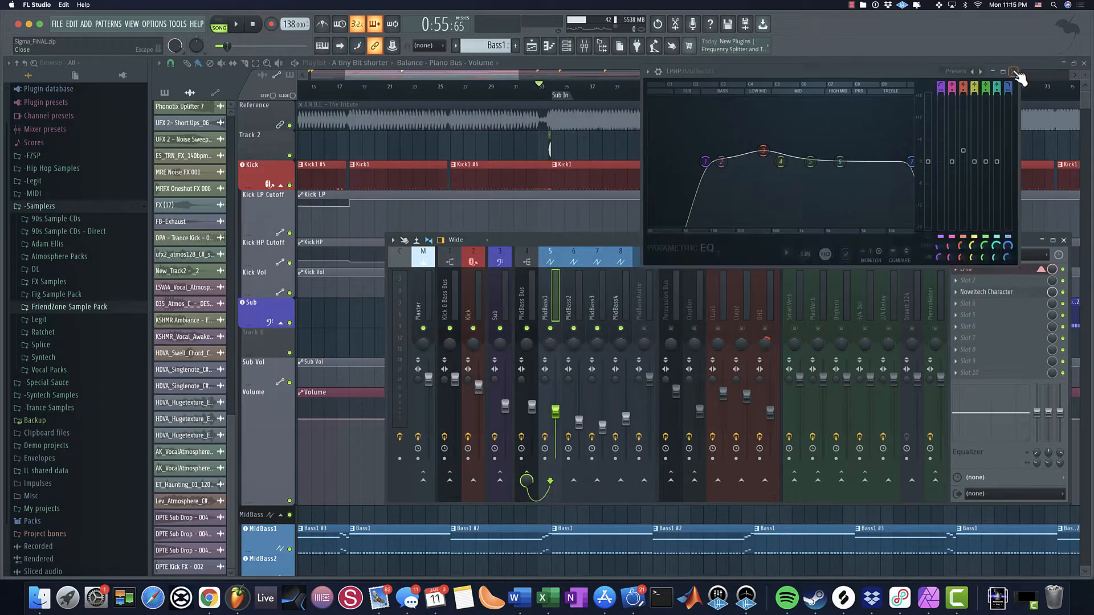
left_click(1013, 72)
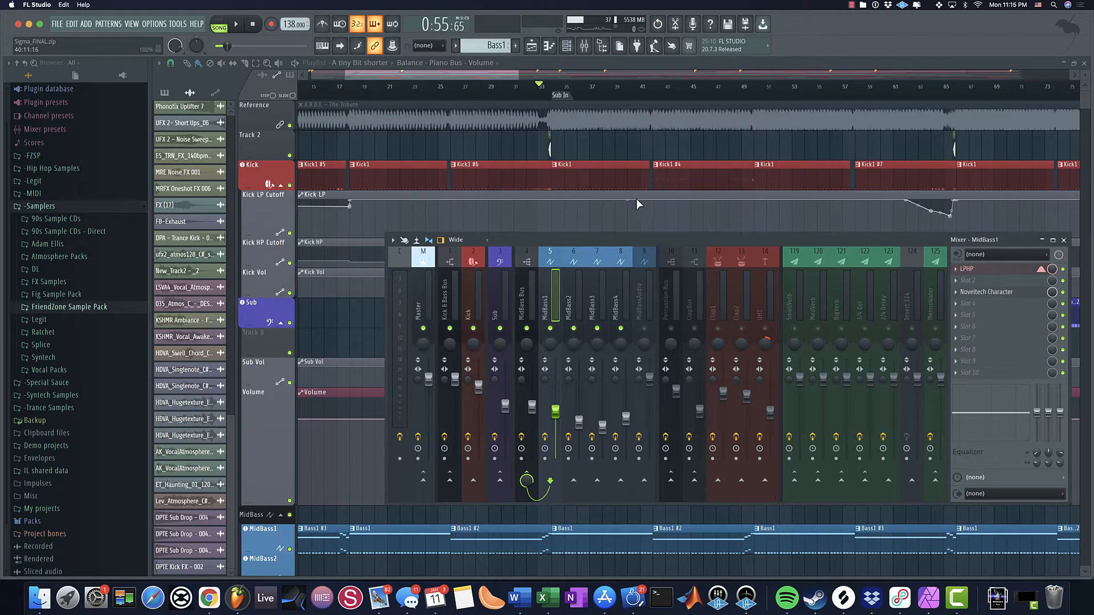
Step: Reposition the mixer, select the Kick track and check the playlist from Song Start to the Sub In marker
left_click_drag(645, 237, 573, 231)
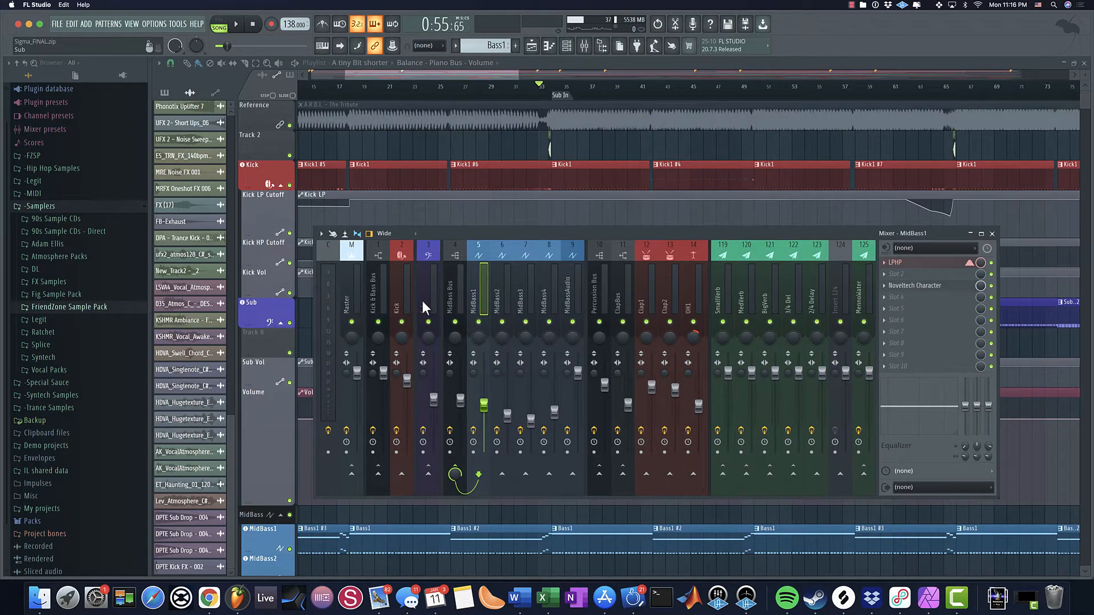
left_click(406, 299)
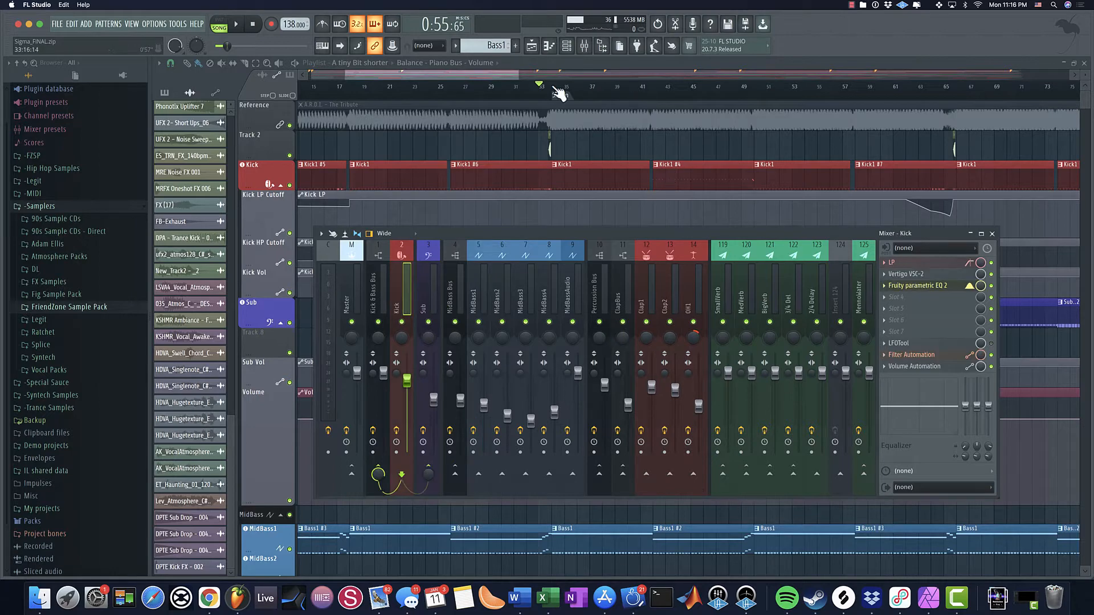
scroll(706, 159, "left", 5)
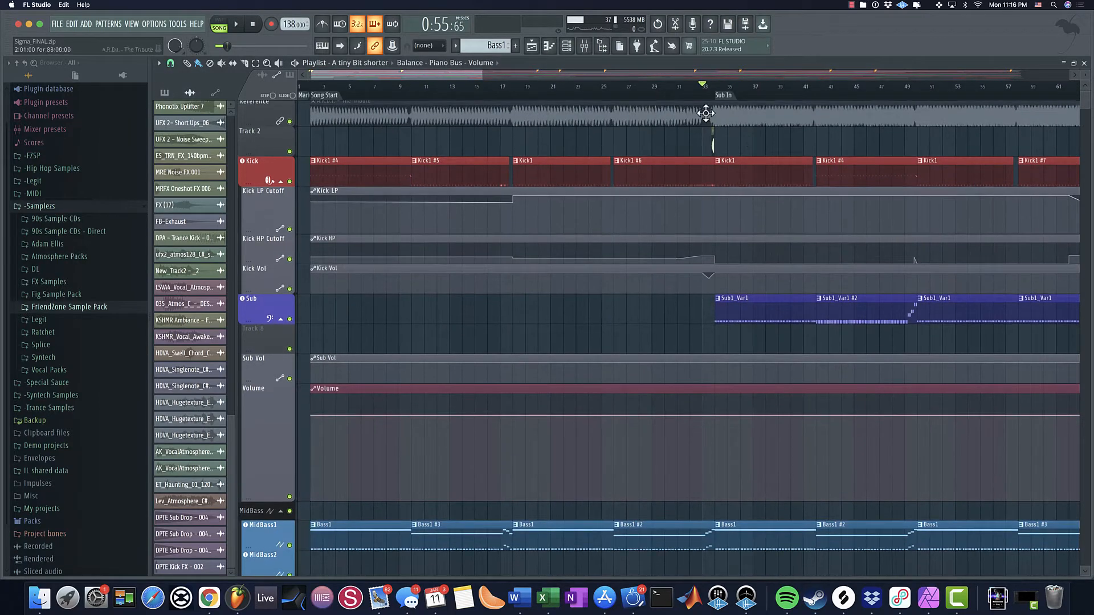
left_click(585, 48)
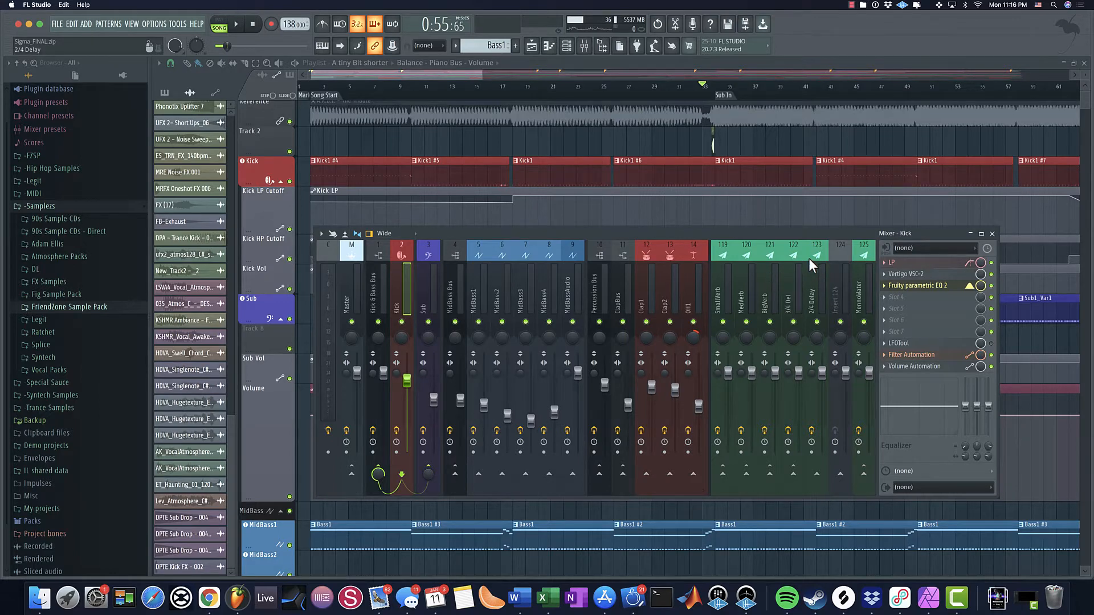
Step: Open the EQ in the first slot of the Sub track, inspect its filter curve and close it
left_click(420, 297)
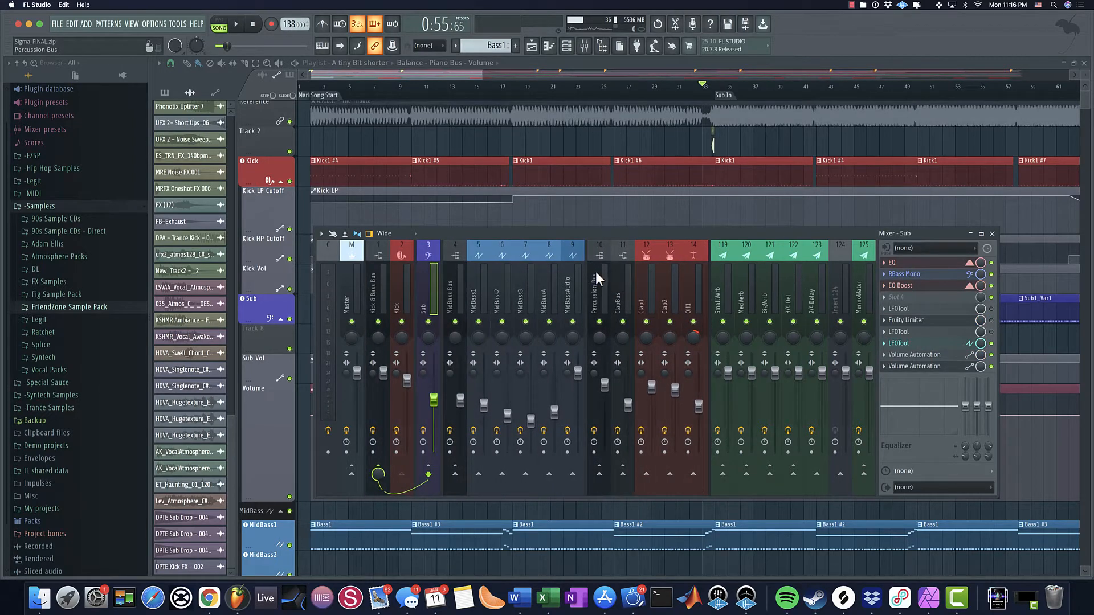
left_click(911, 264)
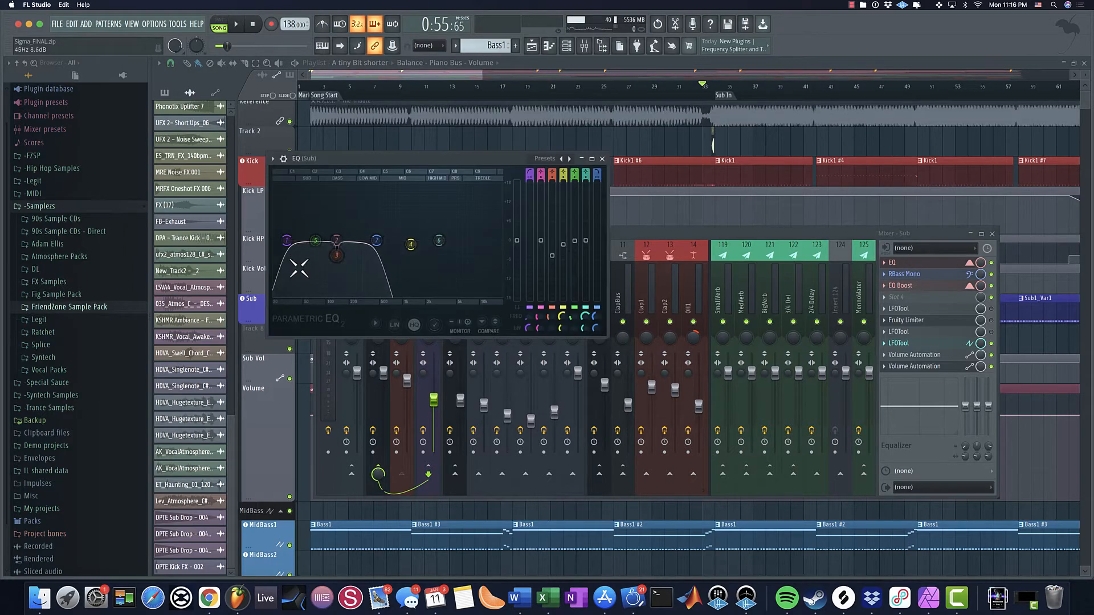
left_click_drag(458, 159, 744, 138)
left_click(889, 139)
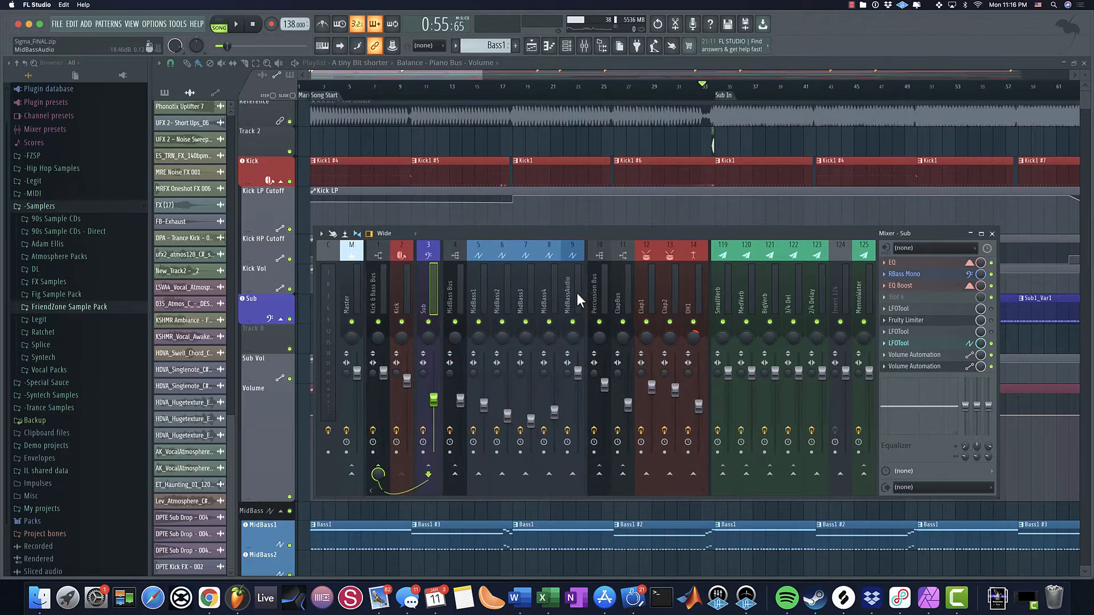
Step: Open ValhallaVintageVerb and the LPHP equalizer on SmallVerb, inspect the reverb's low and high cuts, and close both
left_click(720, 296)
left_click(916, 263)
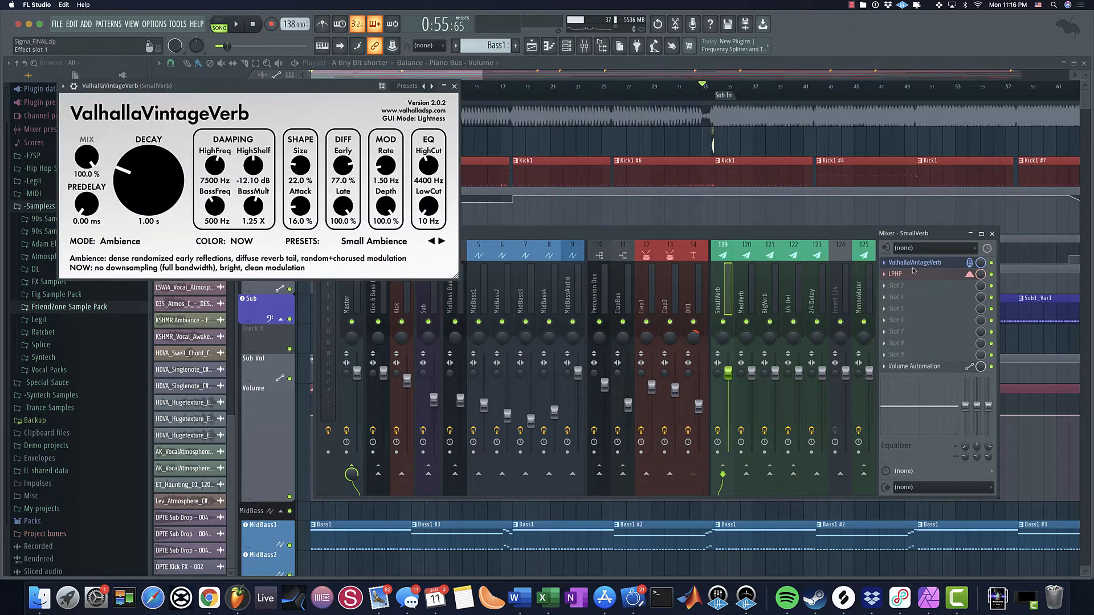
left_click(914, 274)
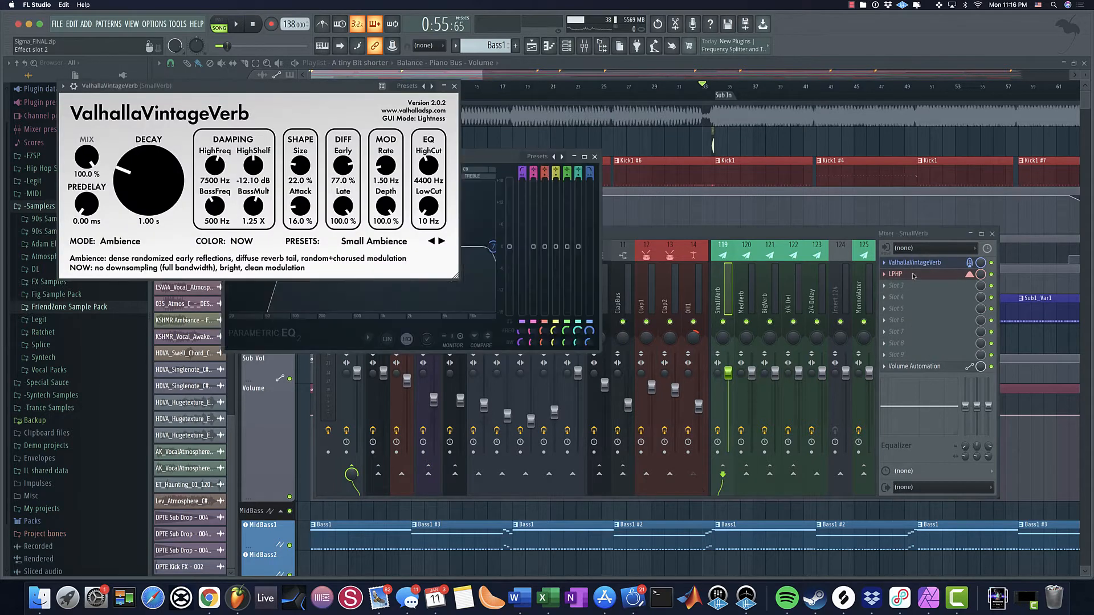
left_click(456, 87)
left_click(357, 156)
left_click_drag(357, 156, 624, 116)
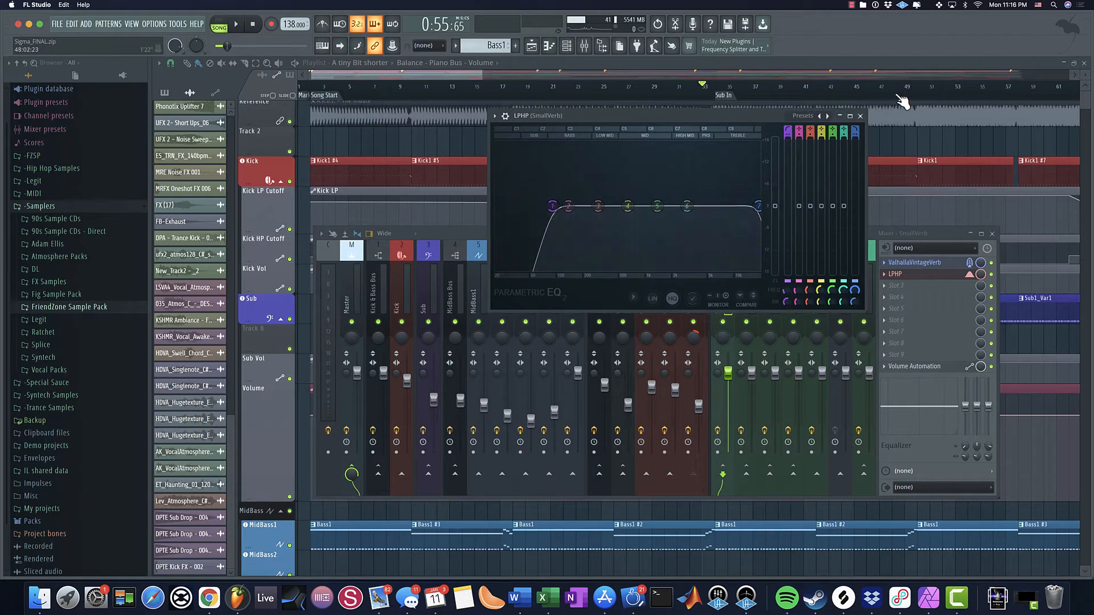
left_click(861, 116)
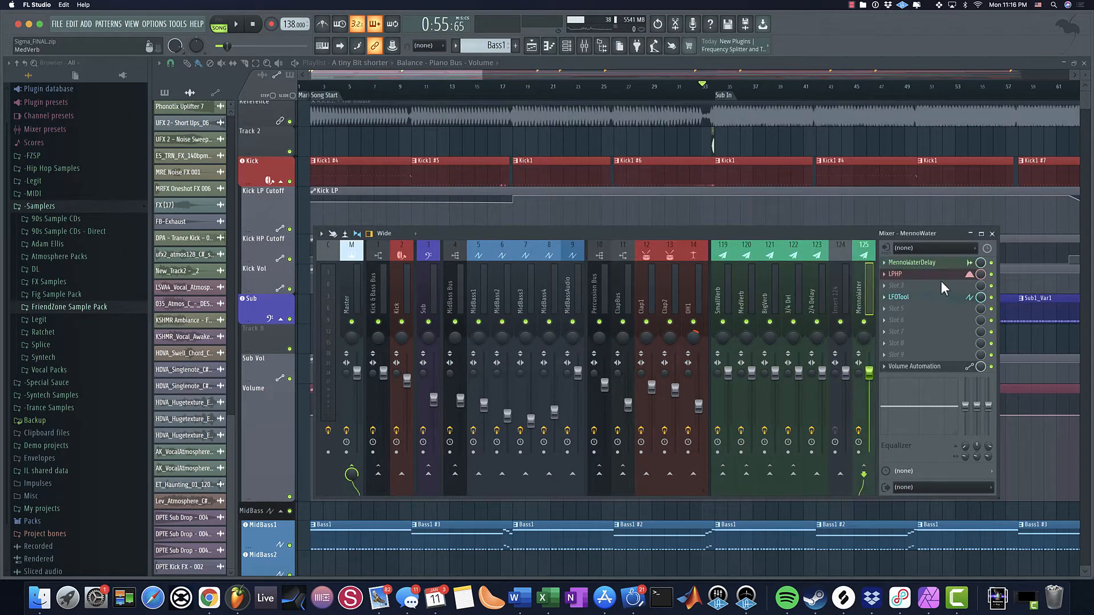
Step: Select the Kick track, zoom the playlist in around the Sub In marker and solo the Kick together with the Sub
left_click(692, 294)
left_click_drag(692, 294, 409, 289)
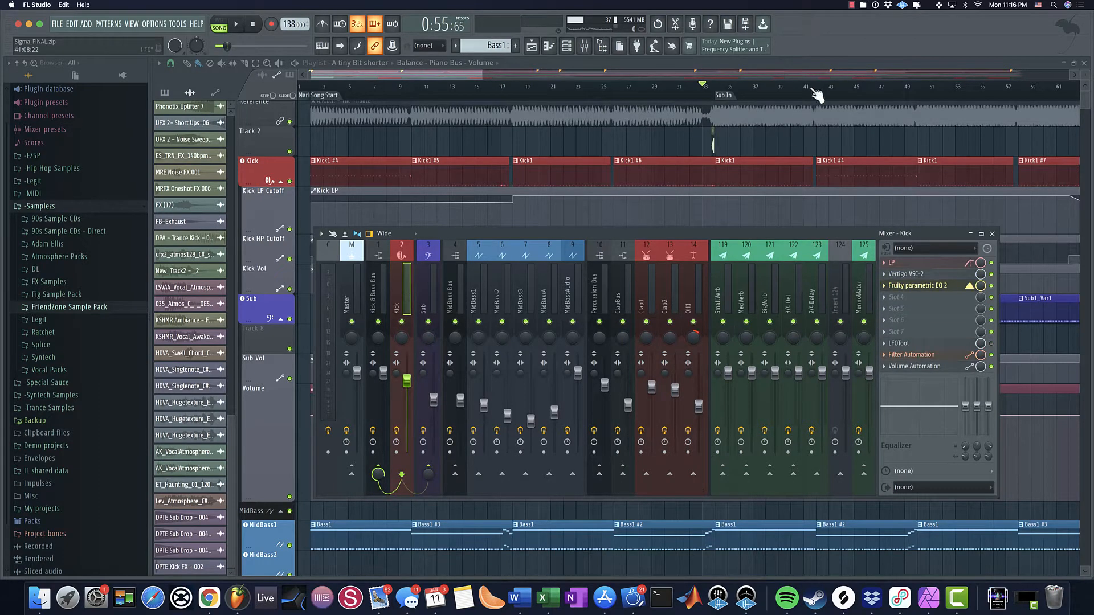
left_click_drag(741, 114, 653, 140)
scroll(646, 146, "up", 4)
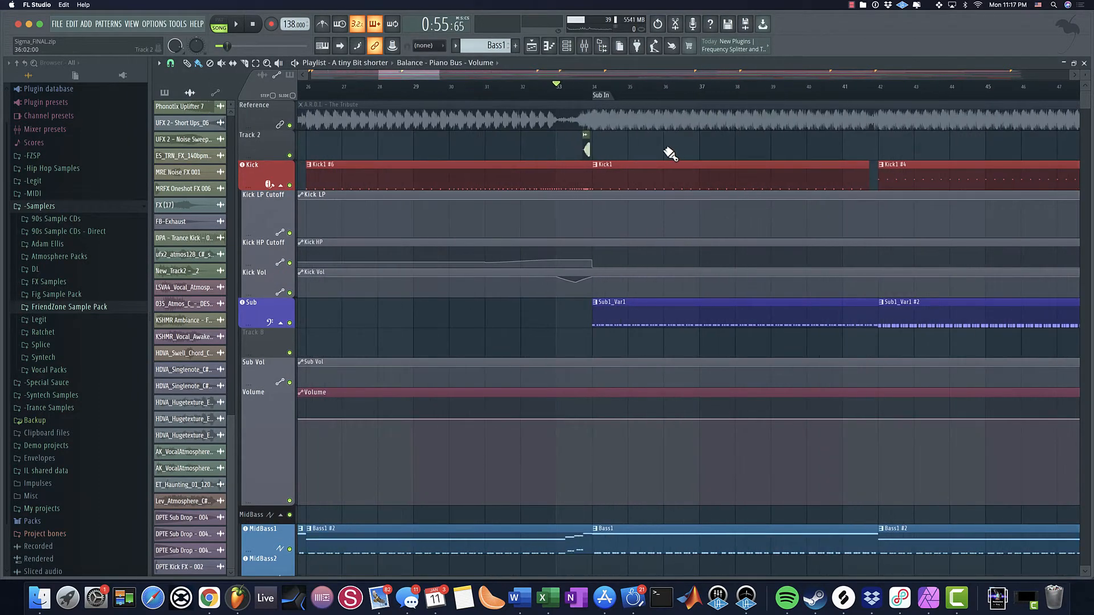
scroll(670, 154, "down", 1)
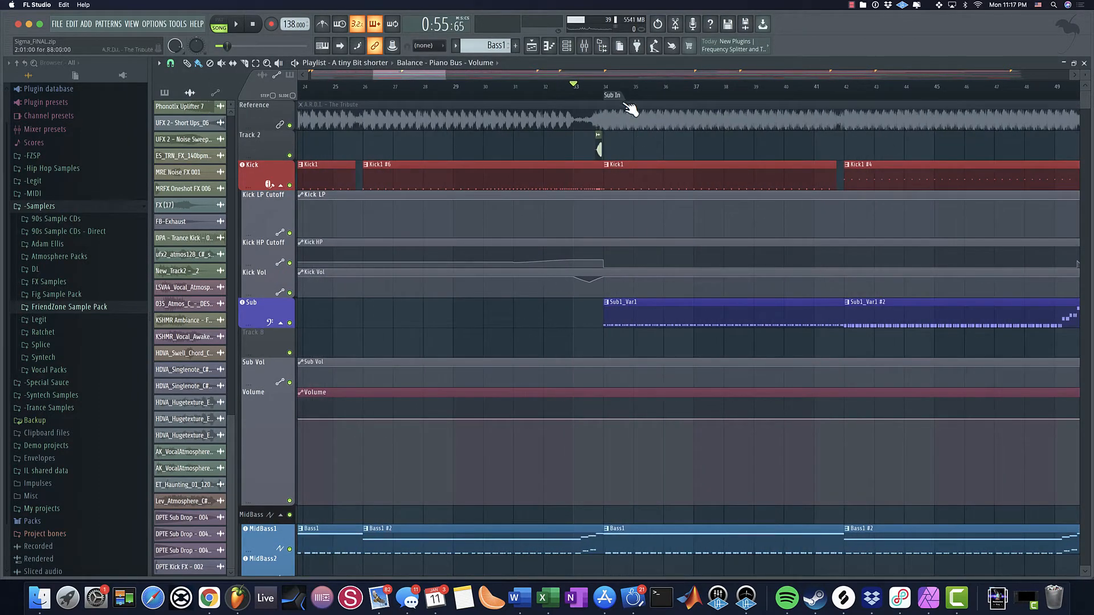
left_click(584, 45)
right_click(402, 323)
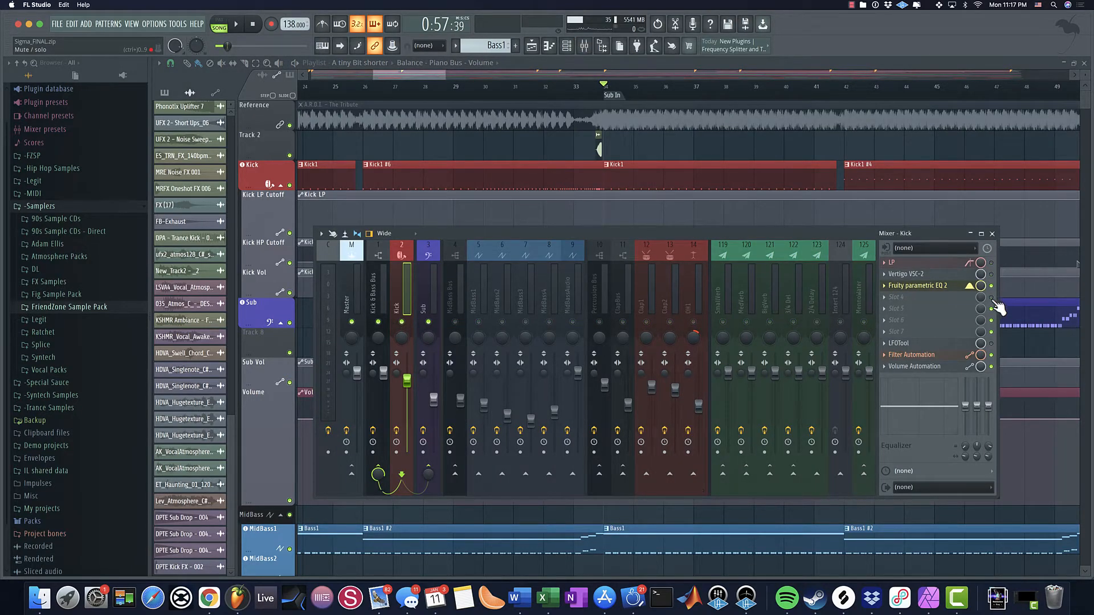
Step: Open the Filter Automation, Volume Automation and LFOTool effects on the Kick track
left_click(918, 355)
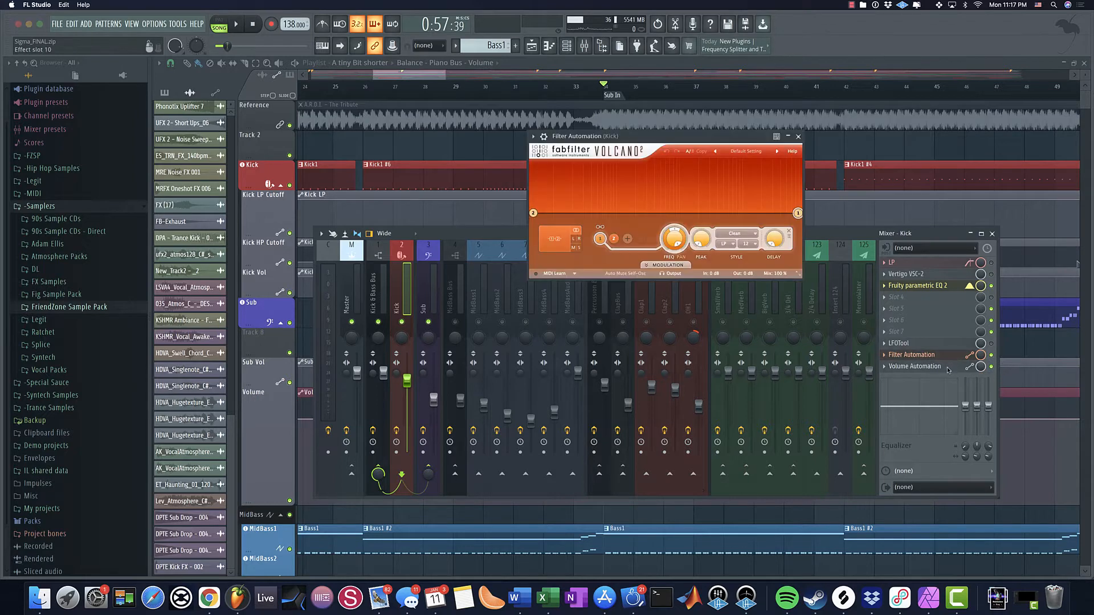
left_click(889, 366)
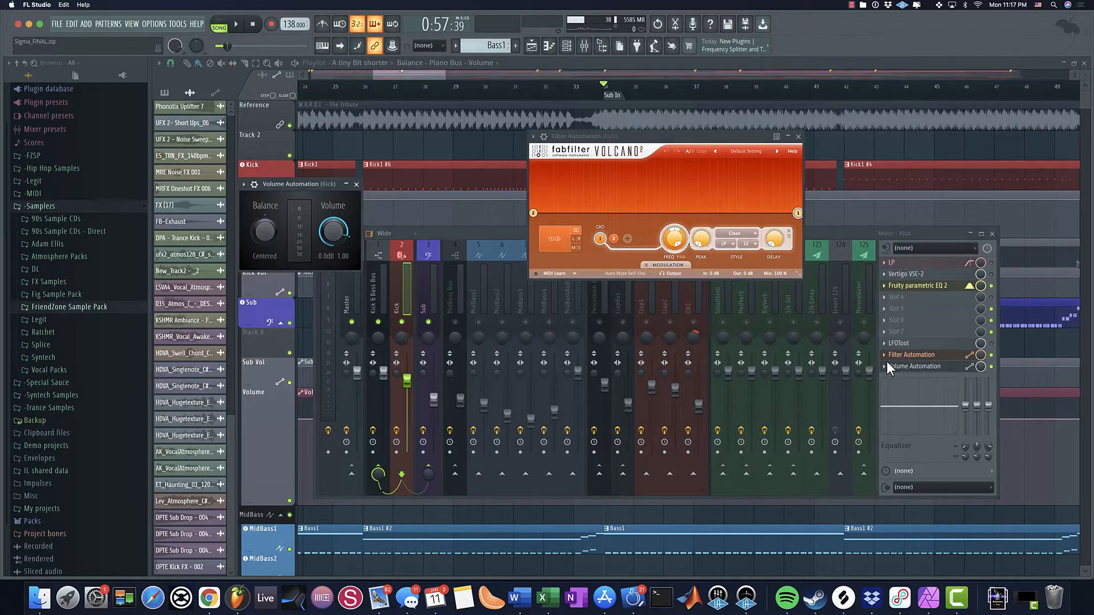
left_click(958, 346)
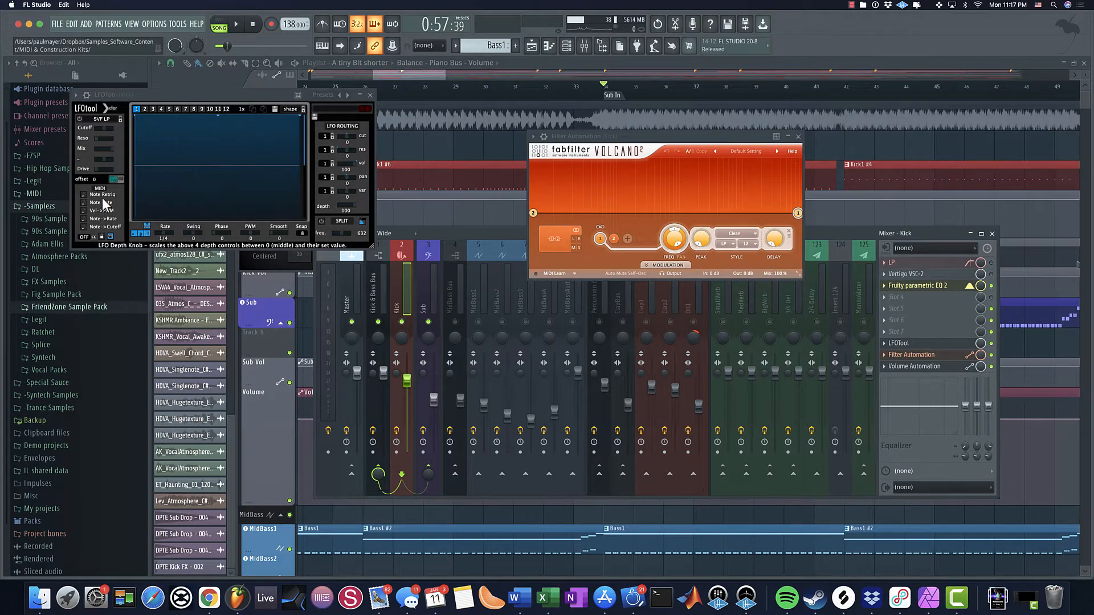
Step: Play the soloed kick and sub briefly to view the kick's waveform in LFOTool, and stop playback
key("space")
key("space")
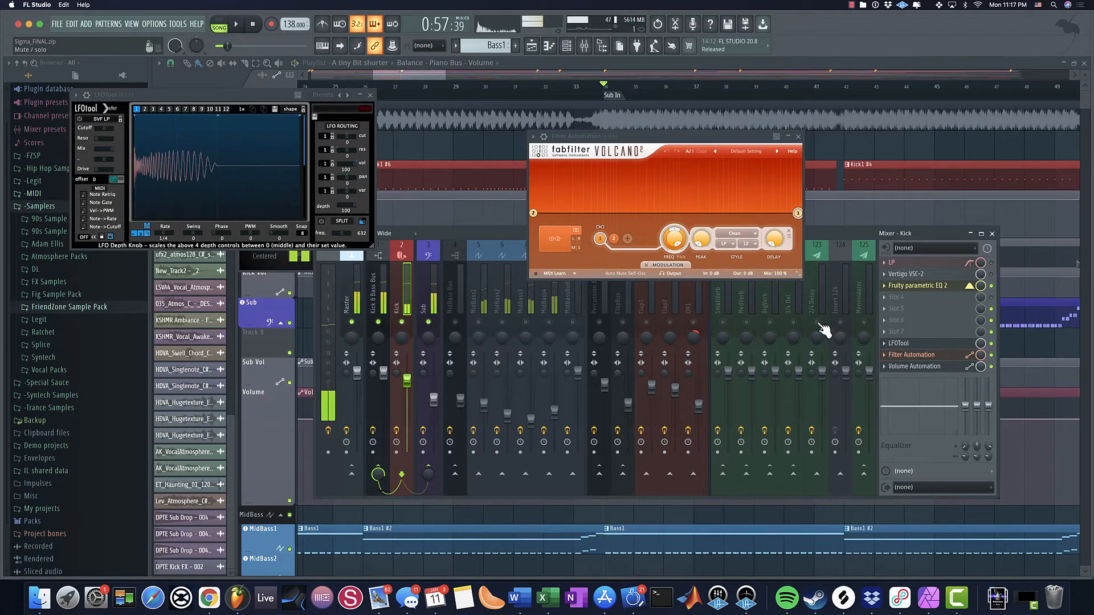
left_click(886, 334)
left_click(886, 335)
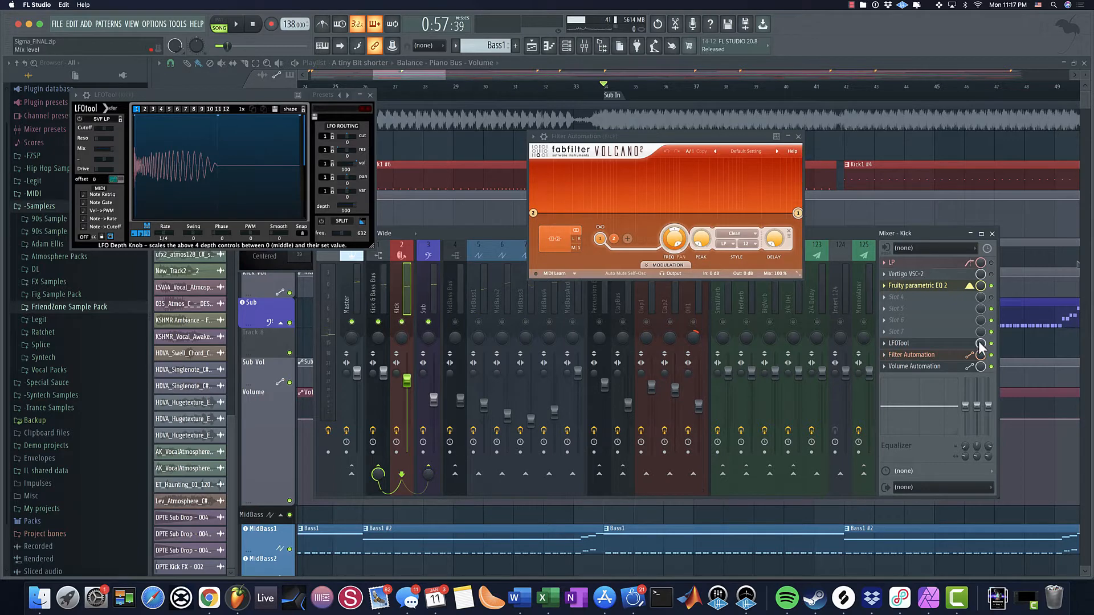
Step: Load Oszillos Mega Scope in slot 5 of the Kick track
left_click(906, 309)
left_click(625, 24)
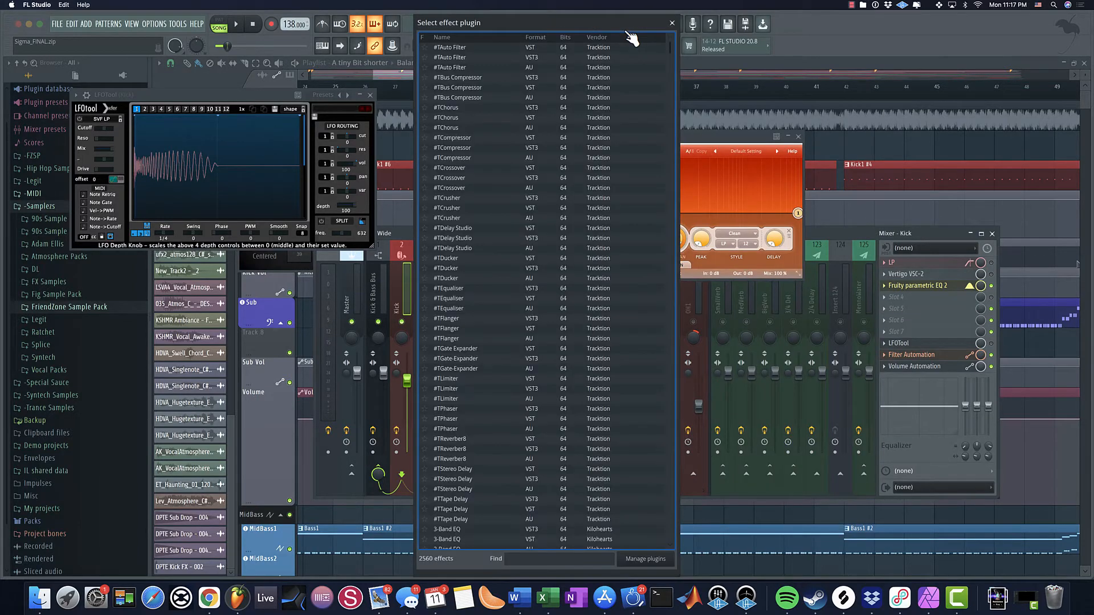
type("mega")
double_click(501, 48)
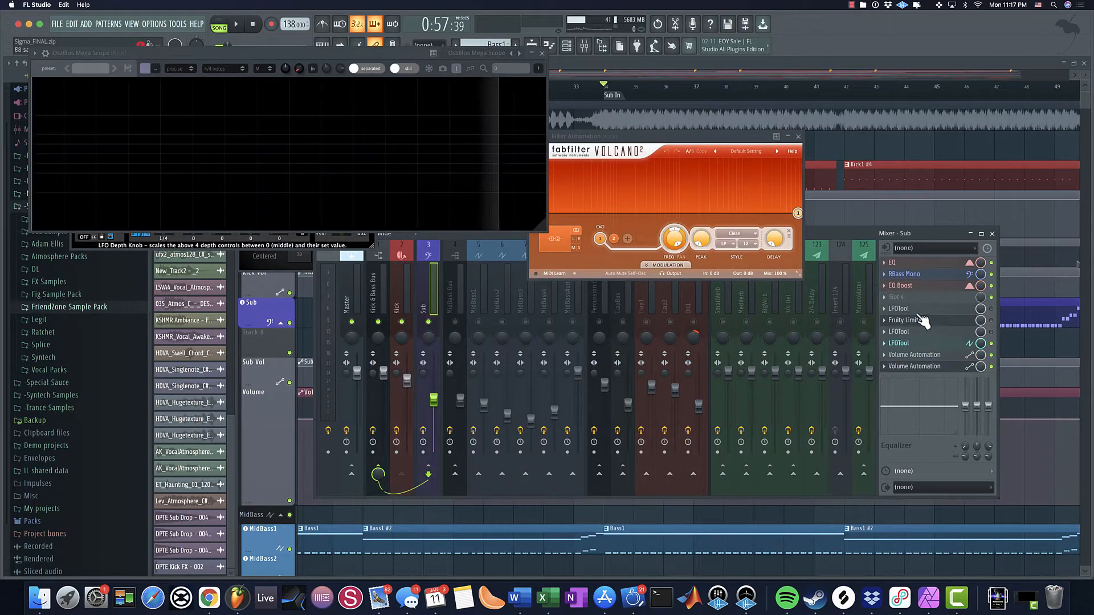
Step: Load Oszillos Mega Scope in slot 4 of the Sub track
left_click(910, 297)
left_click(605, 27)
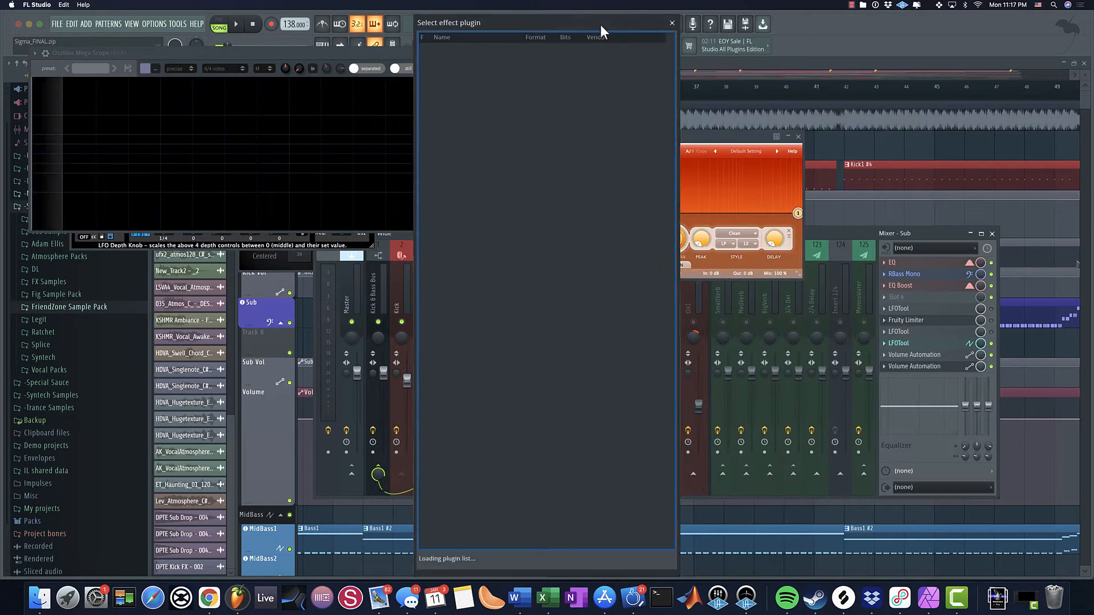
type("mega")
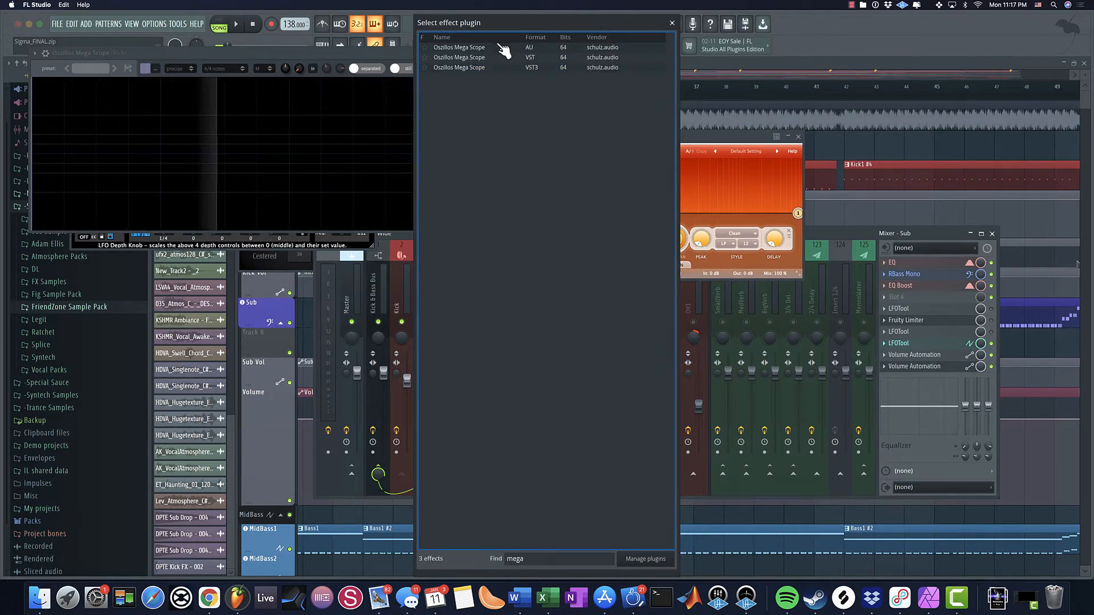
left_click(505, 47)
double_click(496, 68)
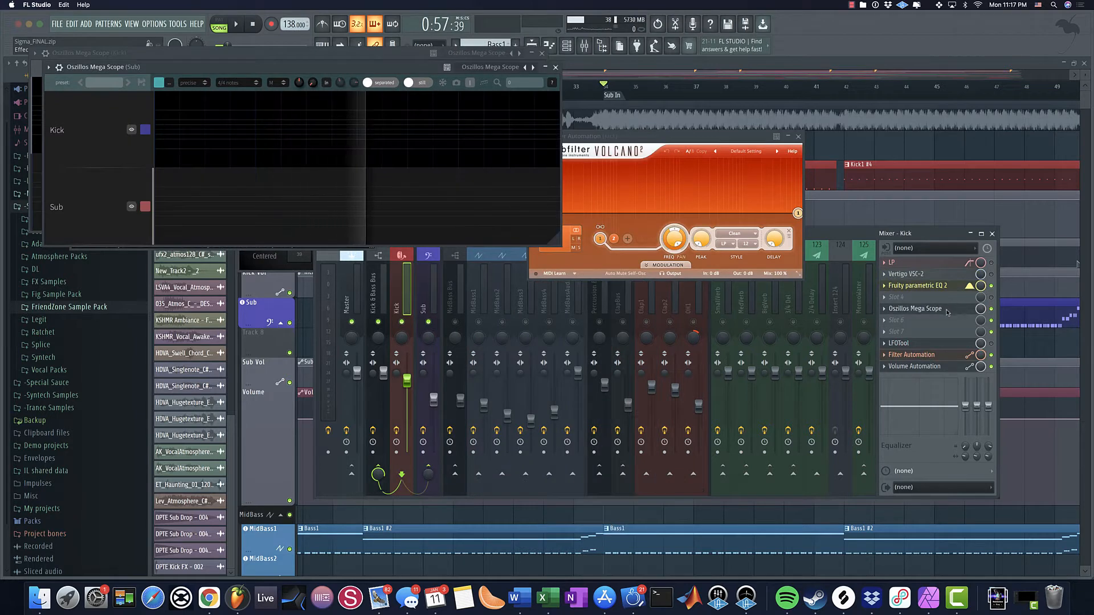
Step: Move Oszillos Mega Scope down the Kick track's effect chain to slot 8, below LFOTool
scroll(955, 310, "up", 2)
scroll(949, 289, "down", 3)
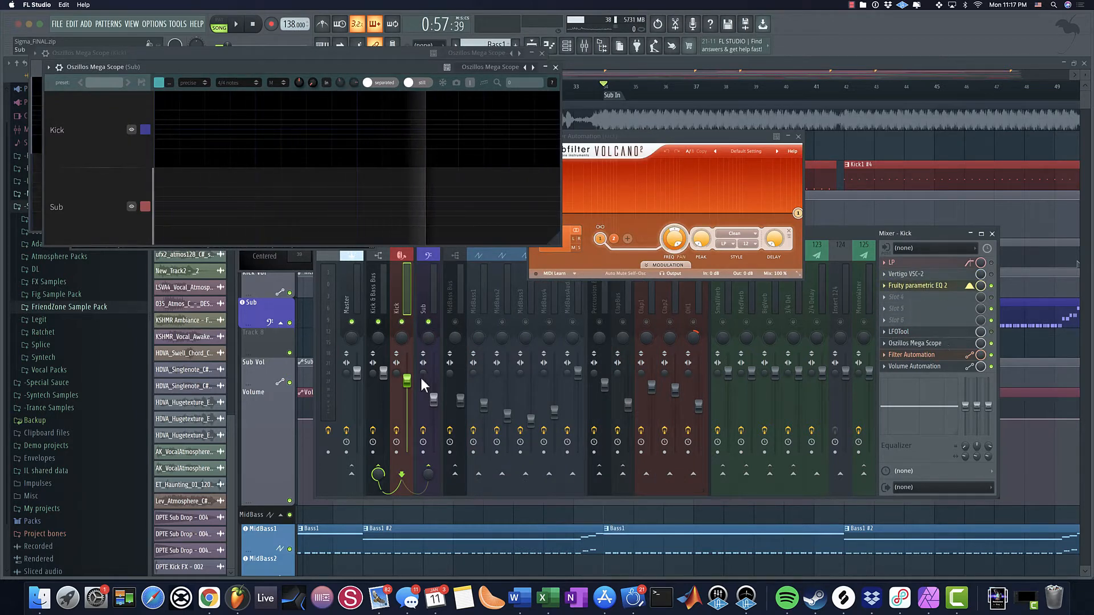
Step: Move Oszillos Mega Scope down the Sub track's effect chain to slot 8, below the last LFOTool
left_click(429, 302)
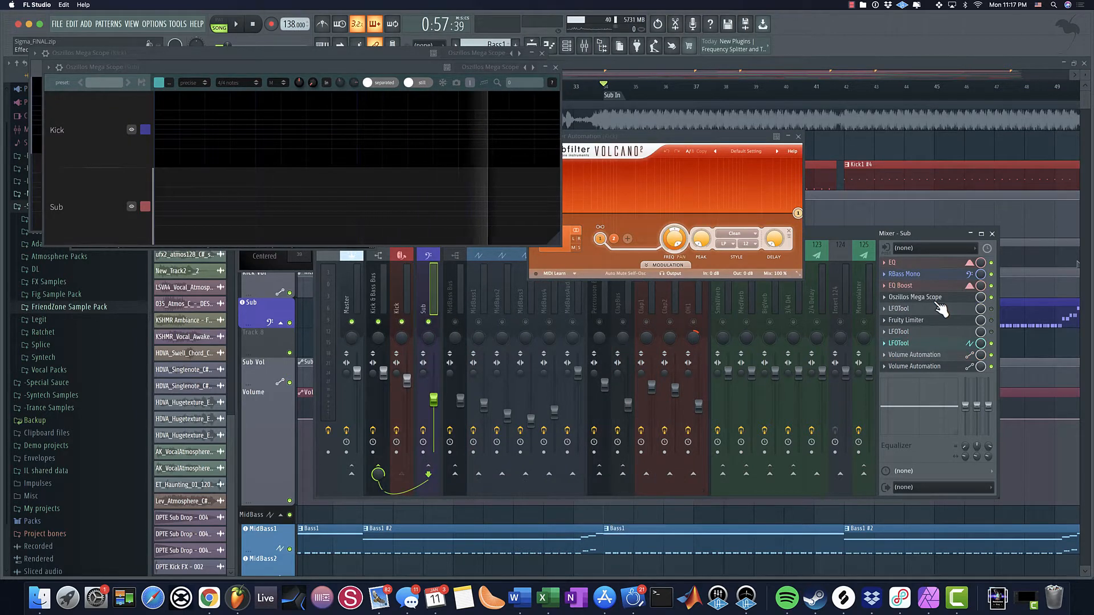
scroll(938, 302, "up", 1)
scroll(938, 289, "down", 4)
scroll(941, 342, "down", 1)
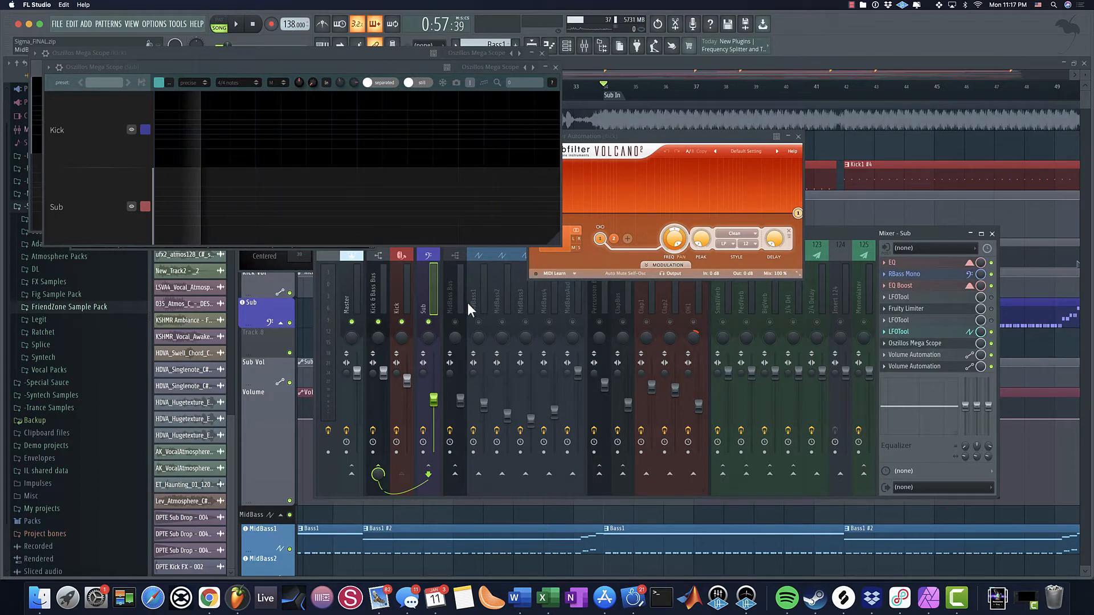
Step: Load Oszillos Mega Scope in slot 10 of the Kick & Bass Bus and close the other scope windows
left_click(375, 292)
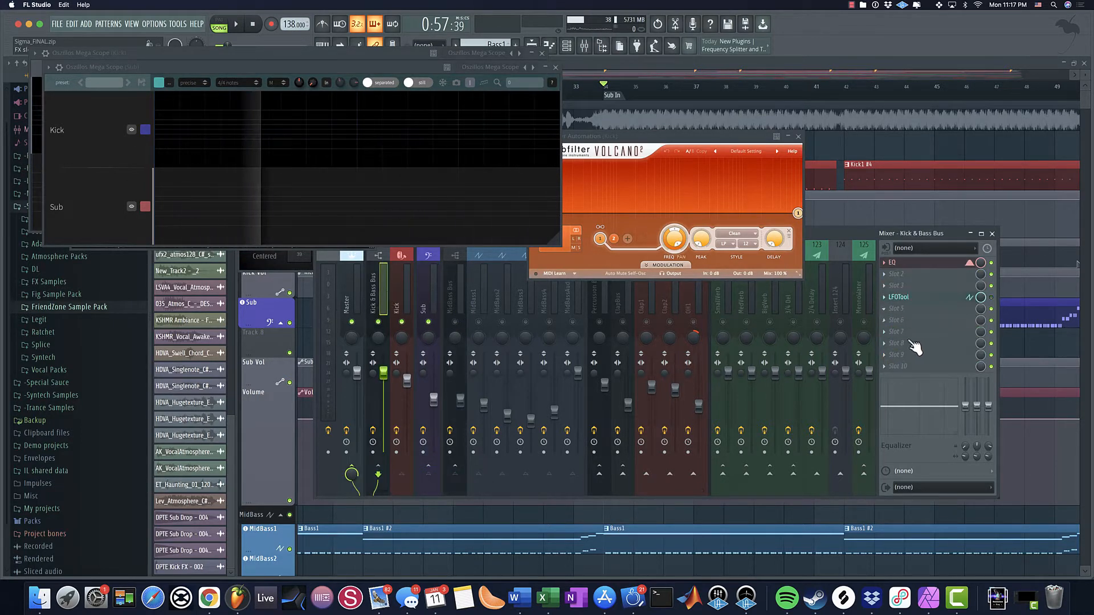
left_click(911, 275)
left_click(609, 22)
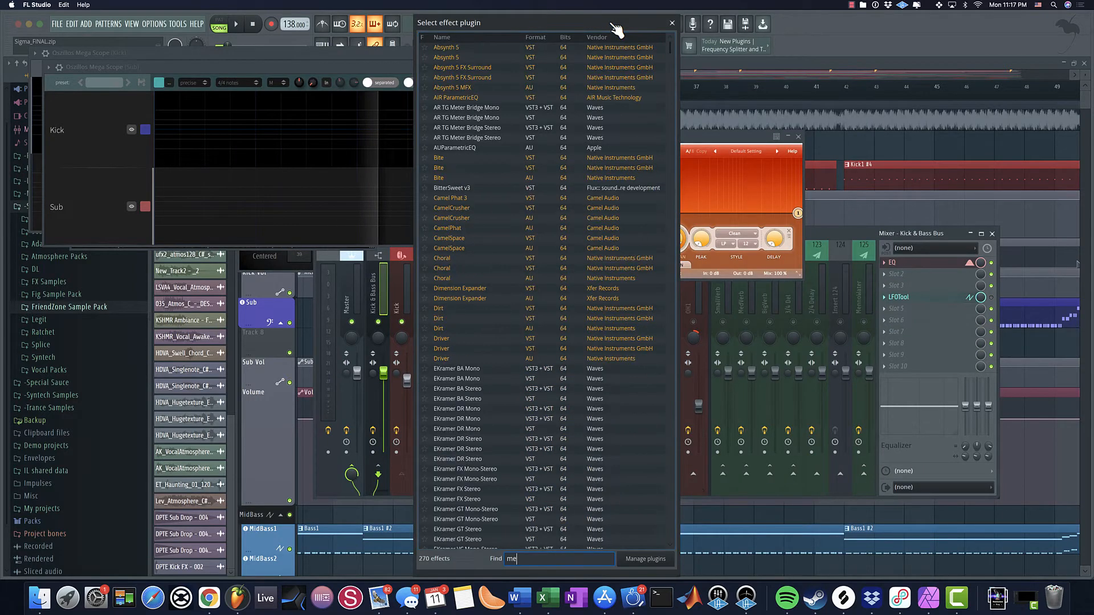
type("mega")
double_click(513, 49)
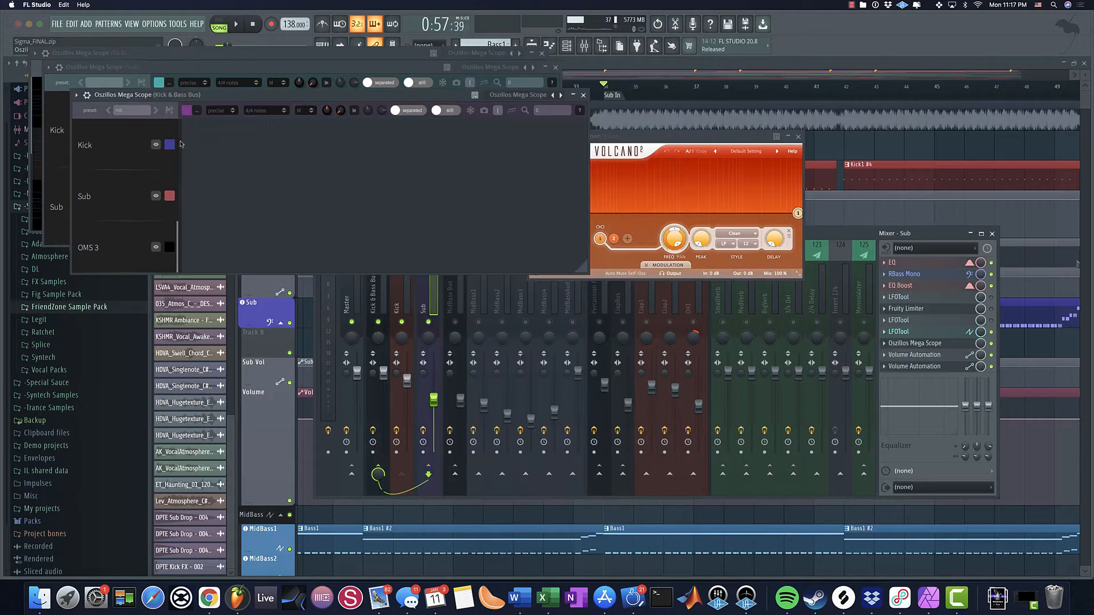
left_click_drag(536, 139, 352, 139)
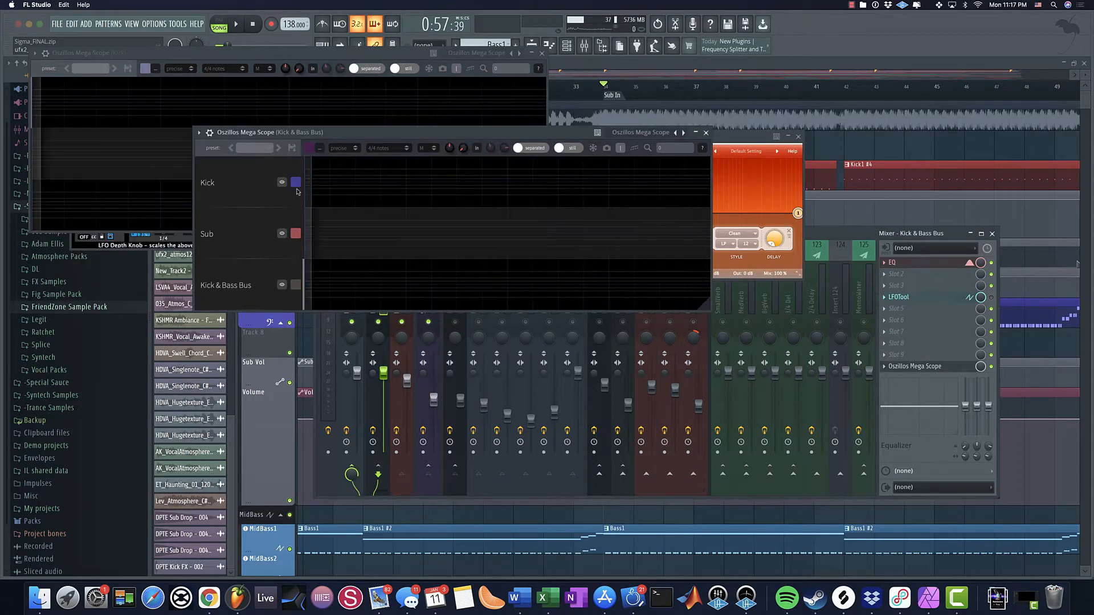
left_click(543, 54)
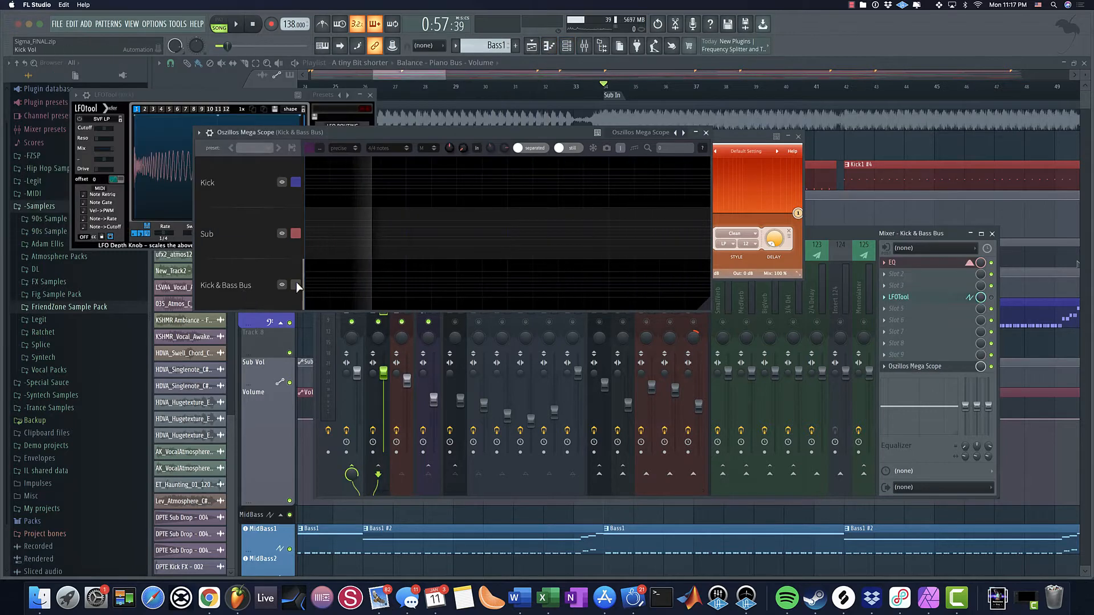
Step: Set the scope's trace colours to bright blue for Sub and red for Kick
left_click(296, 233)
left_click(328, 300)
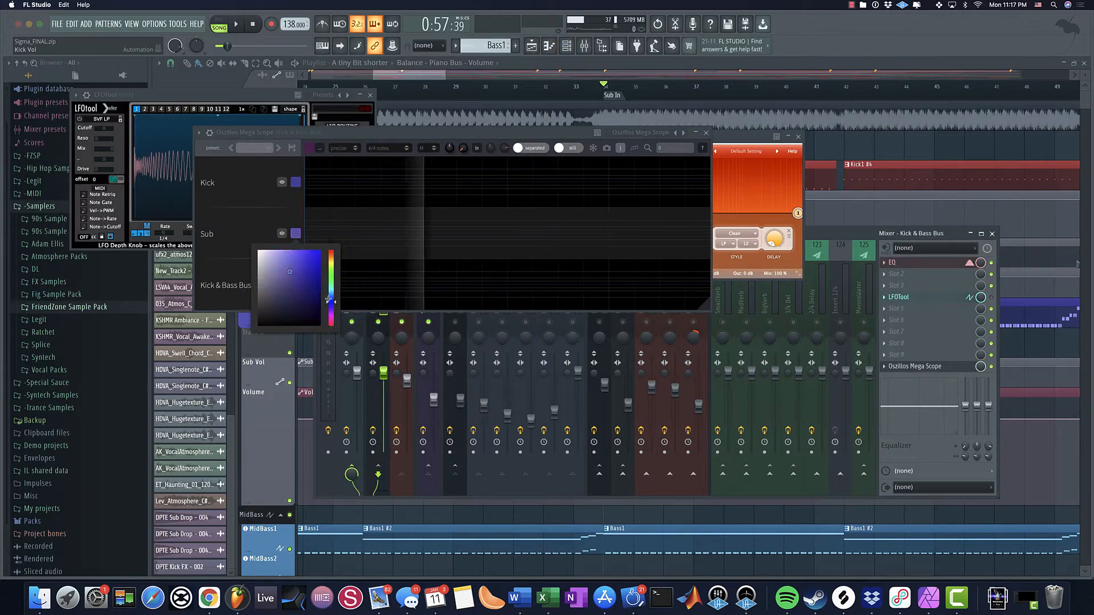
left_click(319, 251)
left_click(302, 186)
left_click(295, 182)
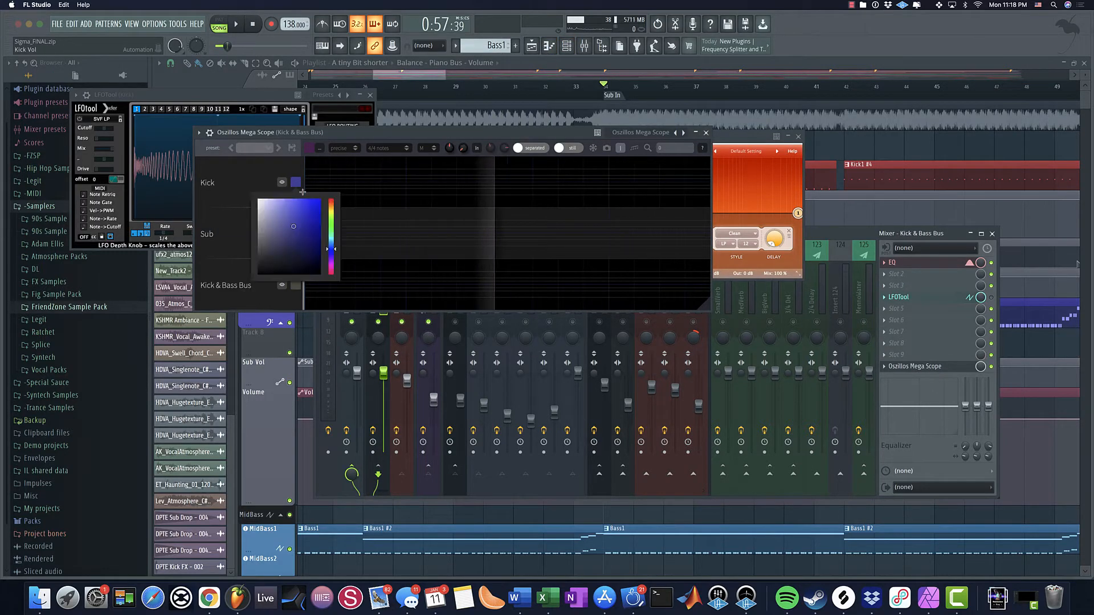
left_click(330, 201)
left_click(287, 195)
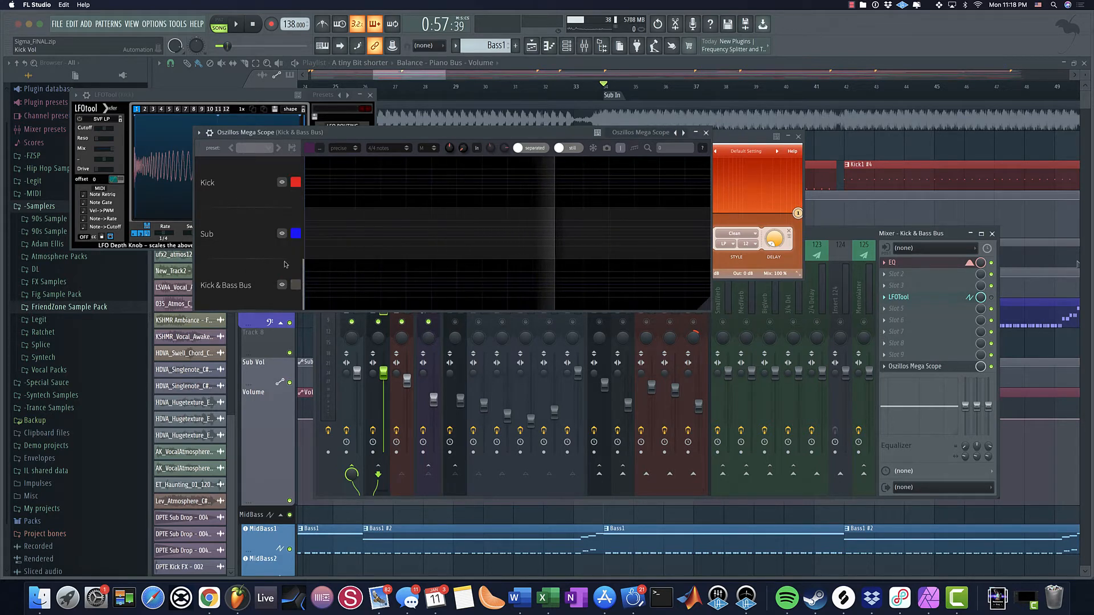
Step: Set the Kick & Bass Bus trace colour to white in the scope
left_click(297, 286)
left_click(262, 301)
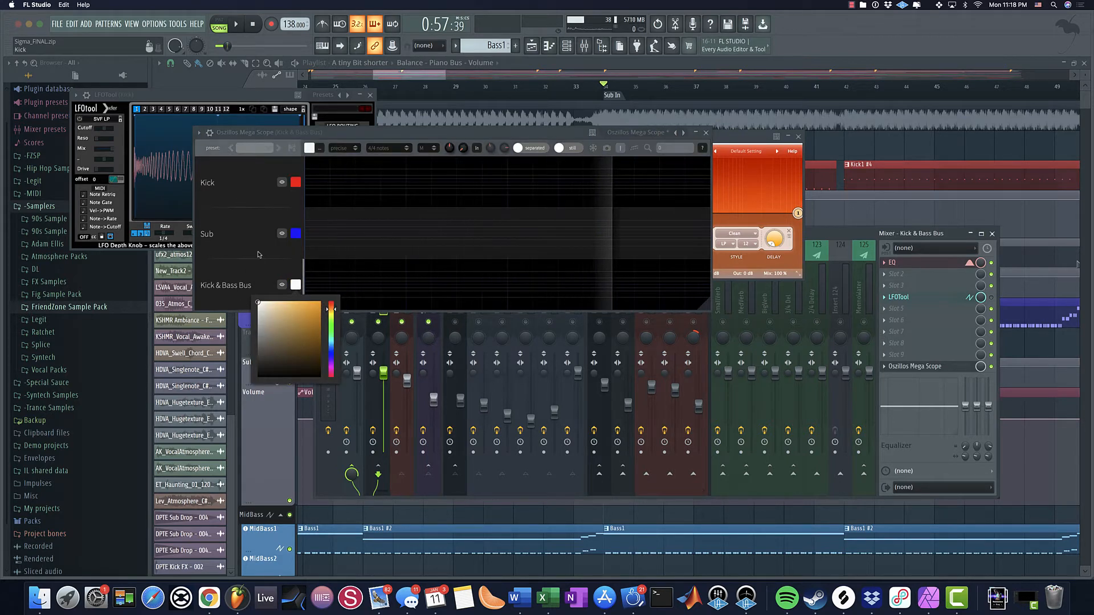
left_click(259, 252)
Step: Move the mixer lower and load Oszillos Mega Scope in slot 7 of the MidBass Bus
left_click_drag(833, 233, 821, 299)
left_click(443, 364)
left_click(873, 397)
left_click(604, 25)
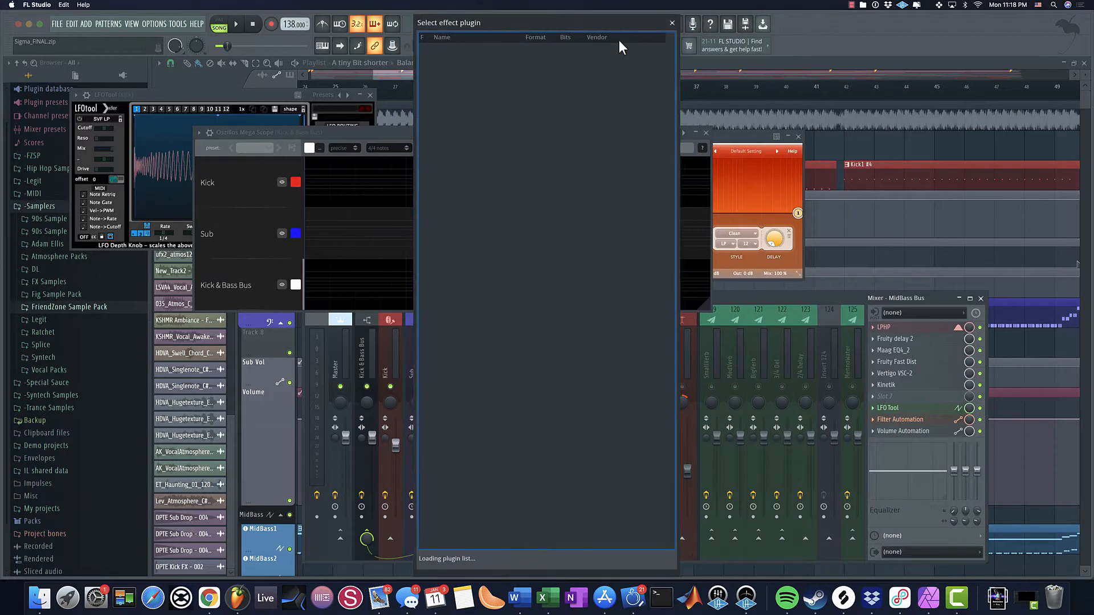
type("Mega")
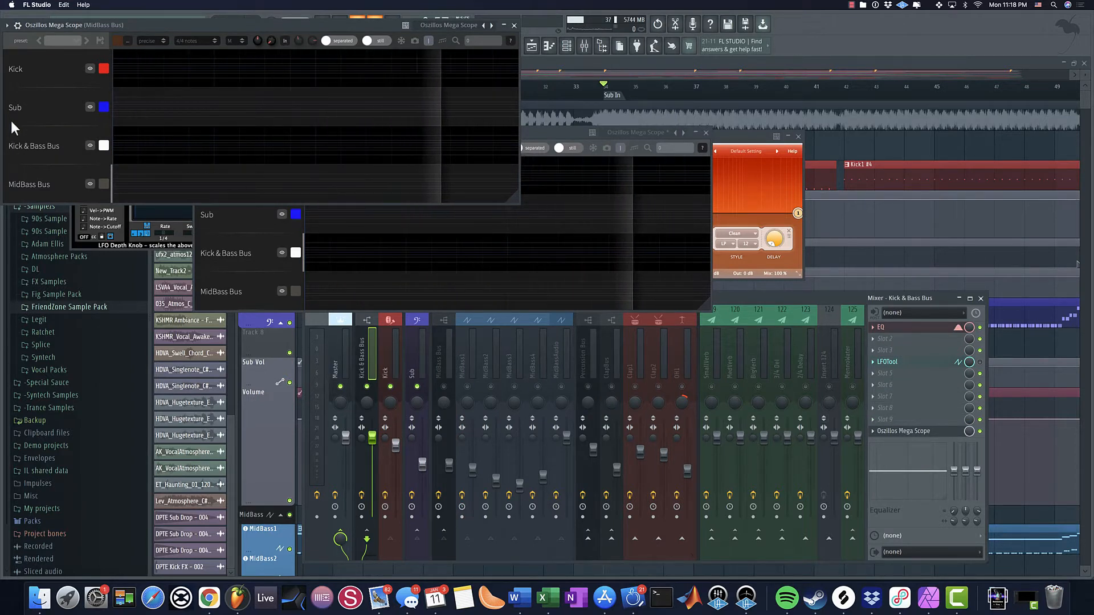
Step: Set the MidBass Bus trace colour to light blue in the scope
left_click(103, 187)
mouse_move(139, 206)
left_mouse_down()
mouse_move(138, 256)
mouse_move(138, 243)
left_mouse_up()
left_click(129, 200)
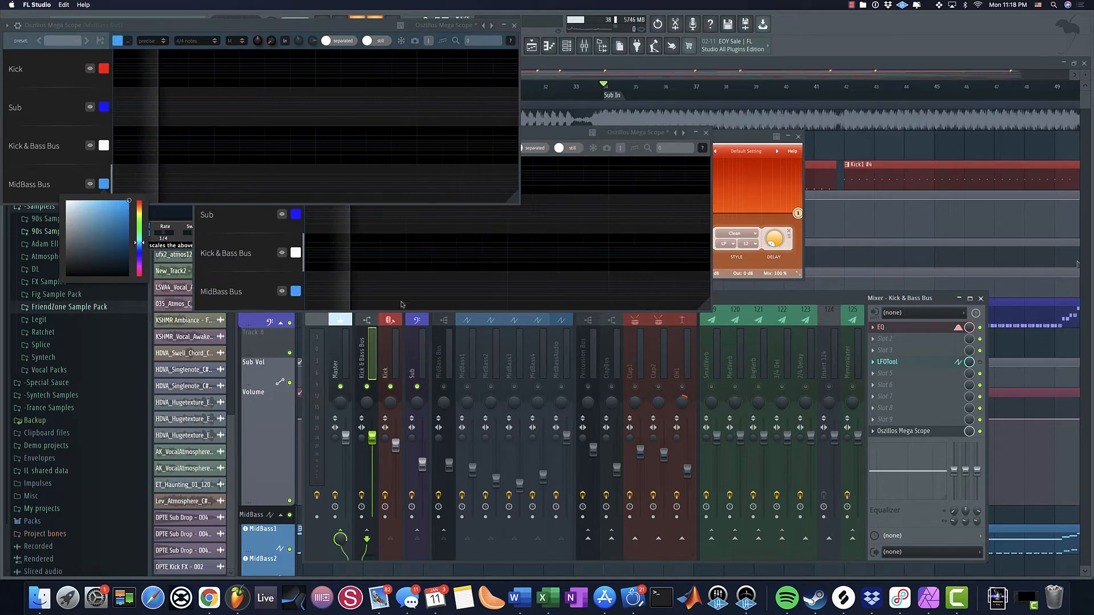
Step: Move the MidBass Bus scope above the mixer, solo the kick and sub, and play them briefly to compare their waveforms
left_click(442, 389)
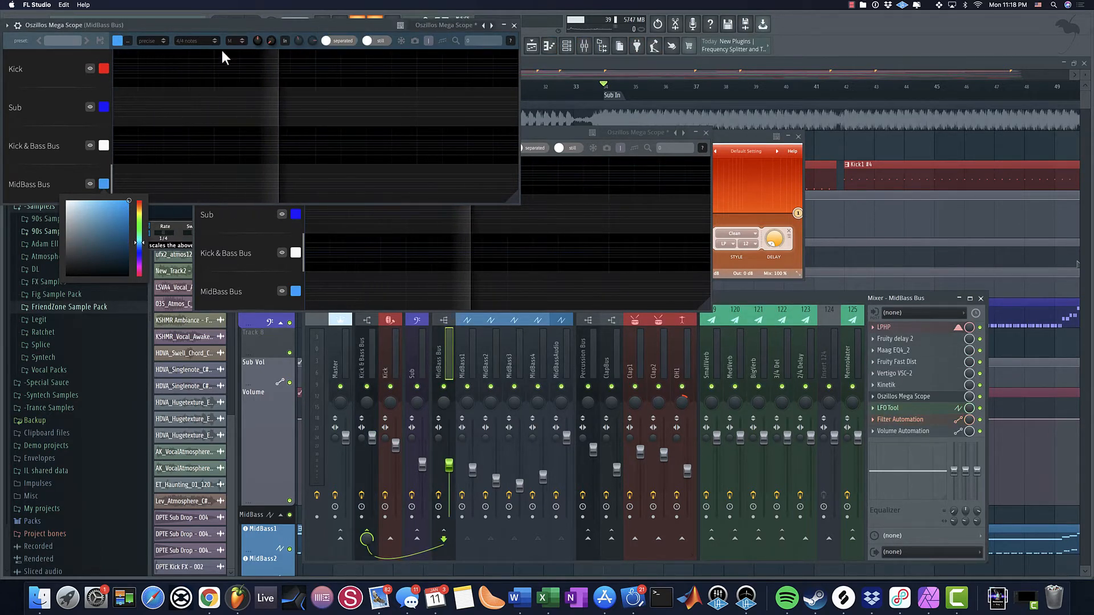
left_click_drag(221, 25, 585, 126)
left_click(392, 388)
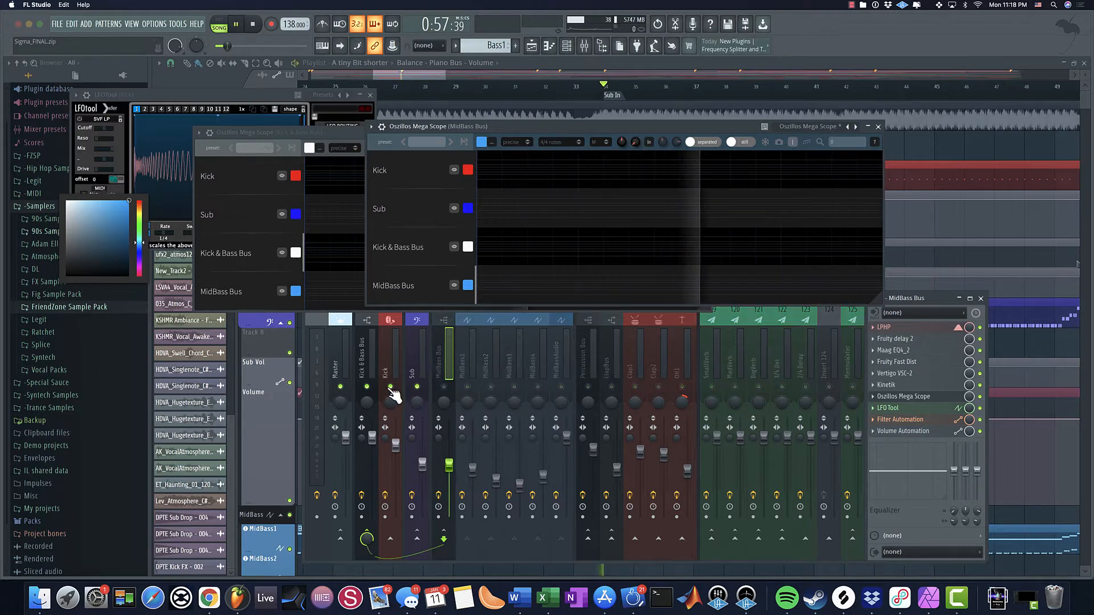
key("space")
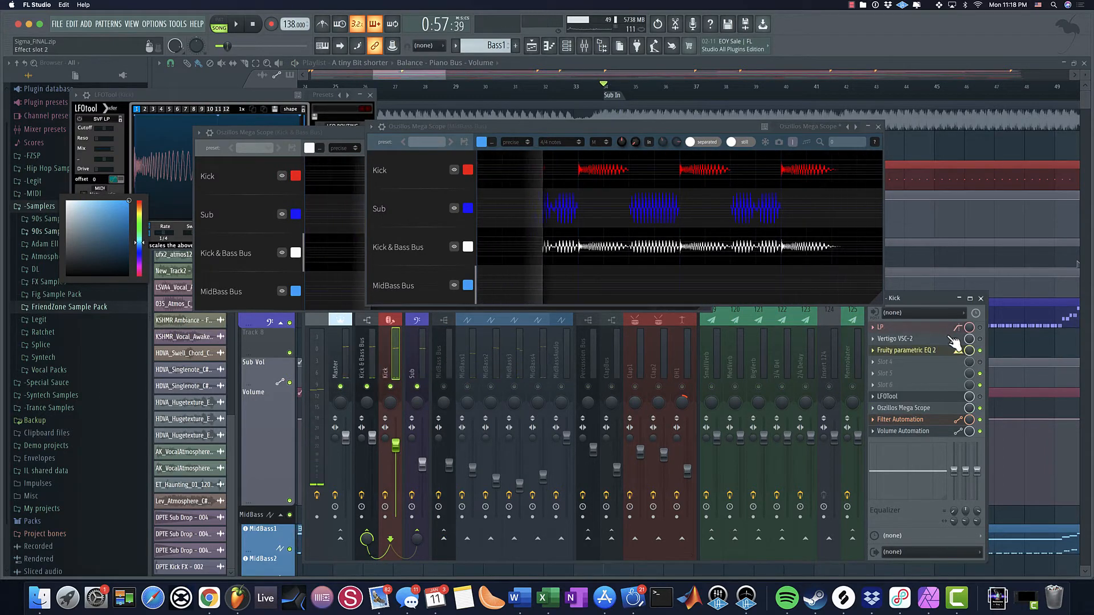
key("space")
Step: Clear the workspace by closing all unfocused windows
left_click(959, 330)
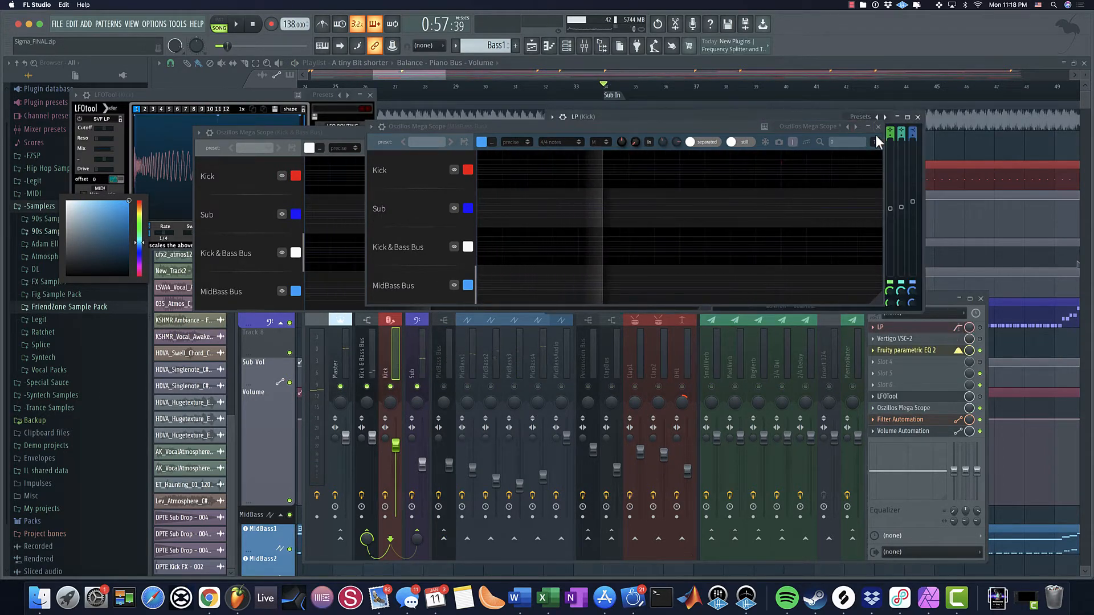
left_click(176, 27)
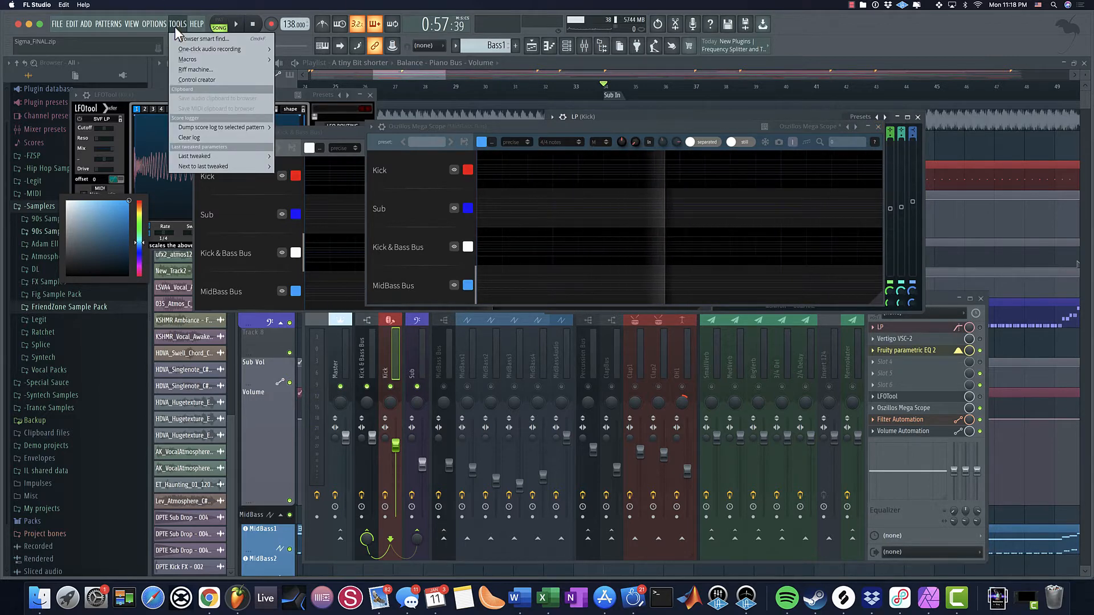
left_click(146, 23)
left_click(126, 24)
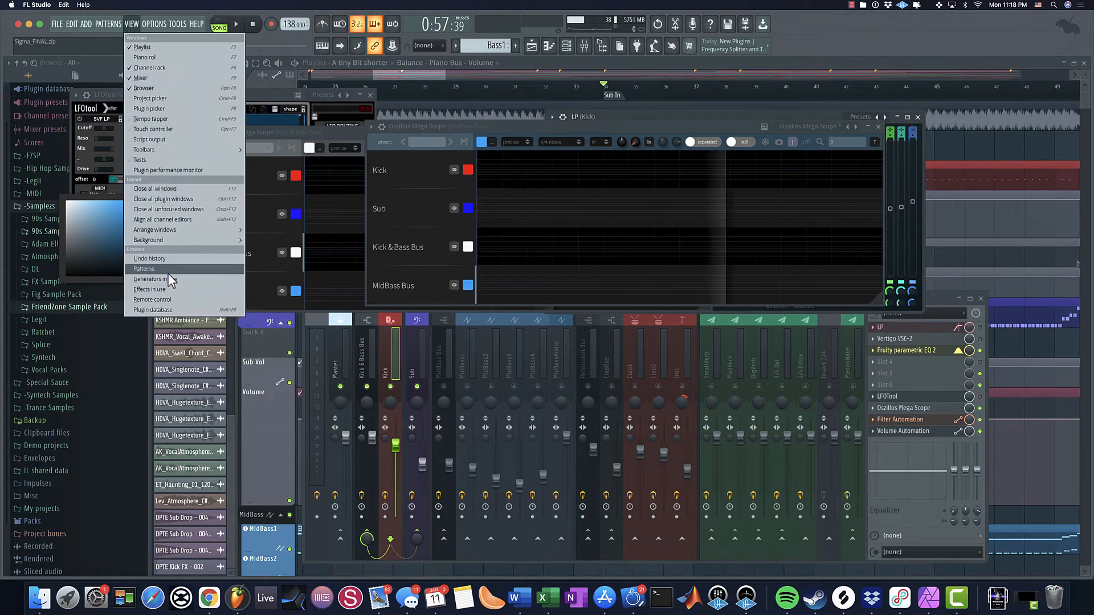
left_click(181, 209)
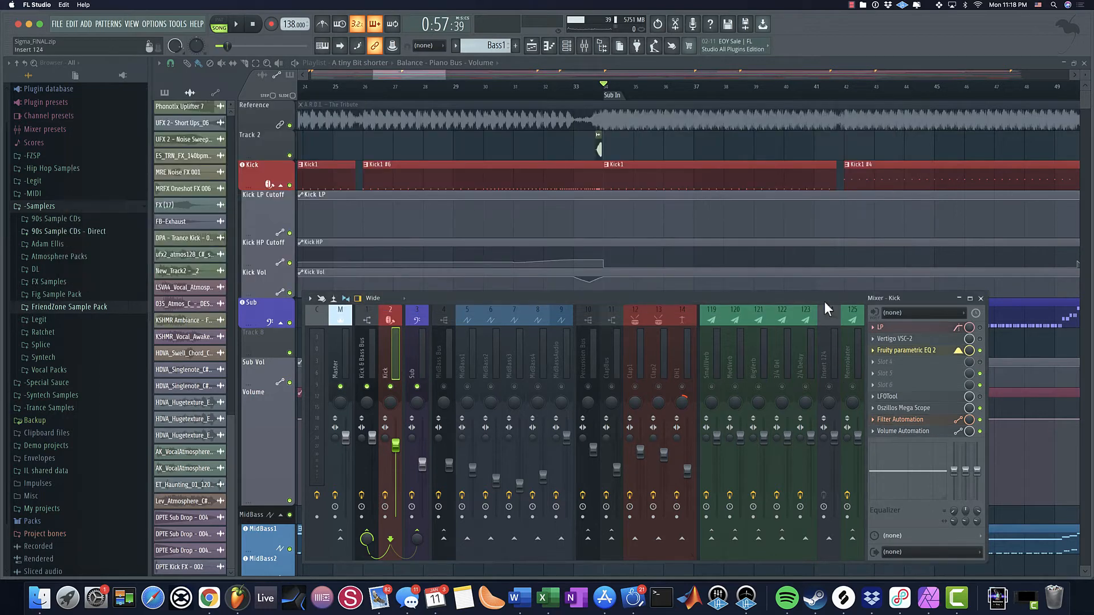
Step: Open the Kick track's LP EQ, enable it during playback to view its spectrum, and stop playback
left_click(913, 332)
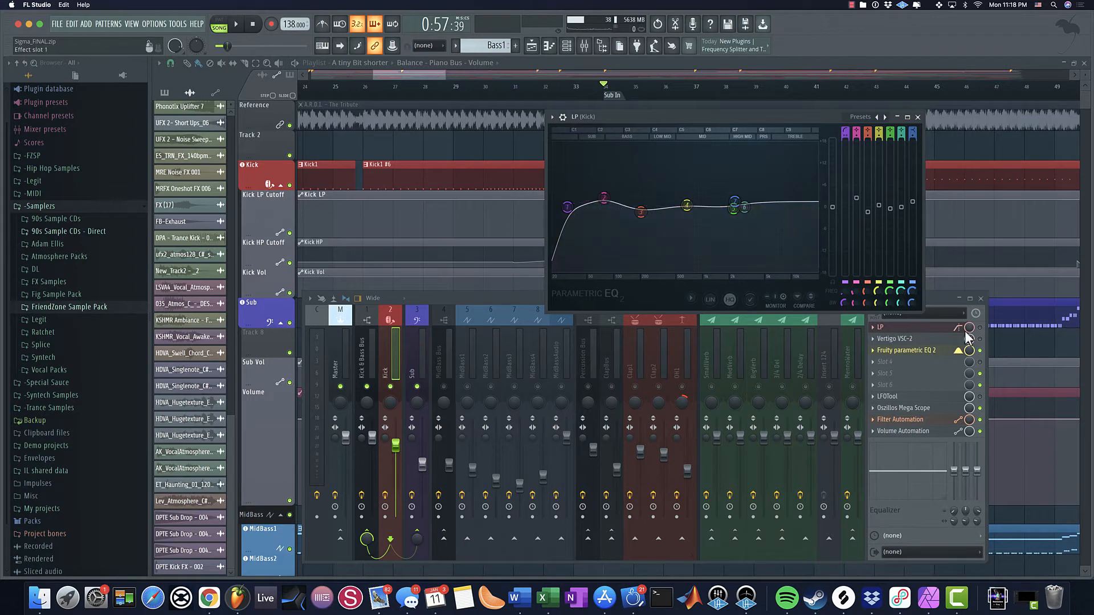
left_click(988, 337)
key("space")
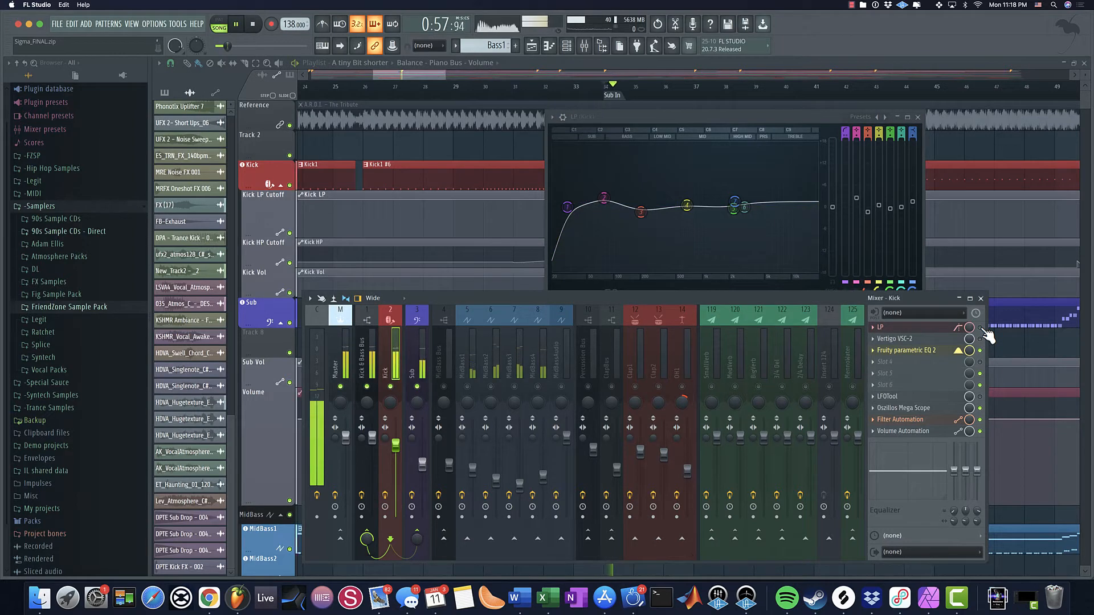
left_click(981, 328)
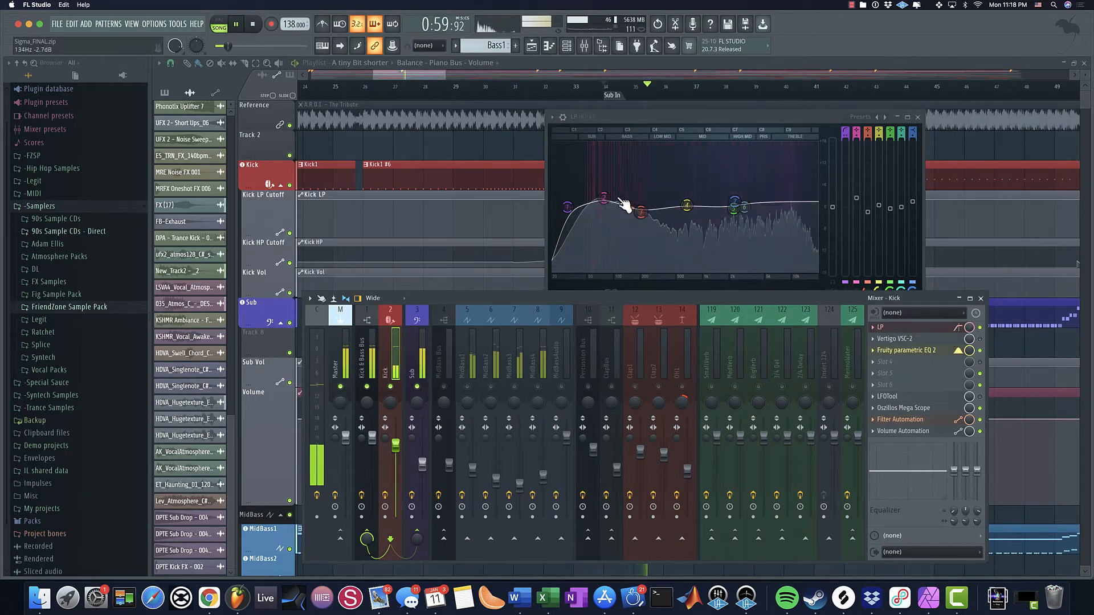
key("space")
Step: Open the Kick track's Vertigo VSC-2 compressor and toggle playback to audition it
left_click(929, 342)
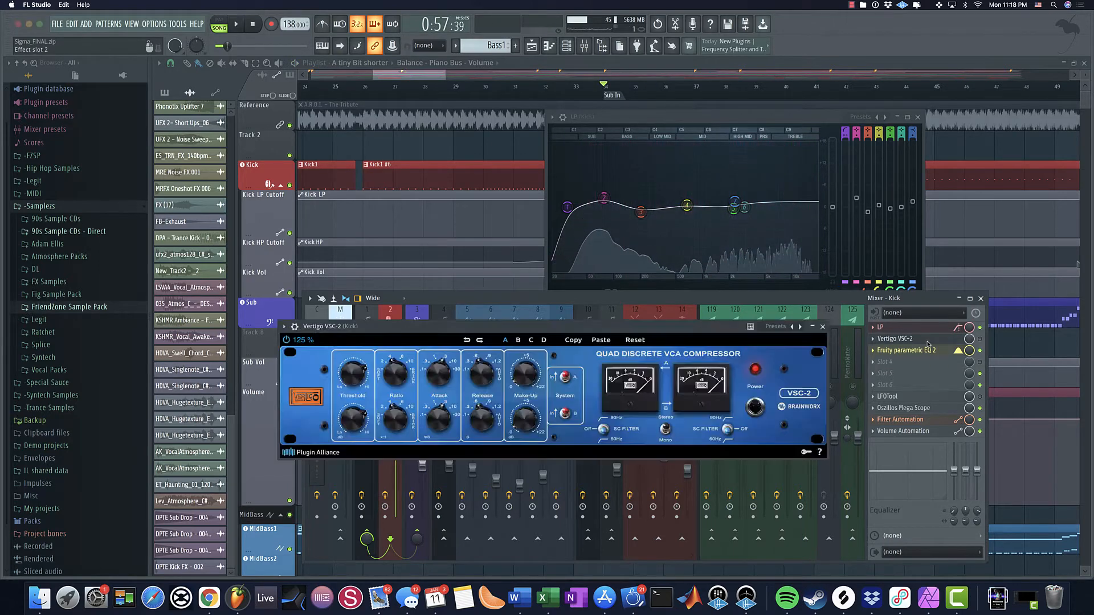
left_click(928, 342)
left_click(928, 342)
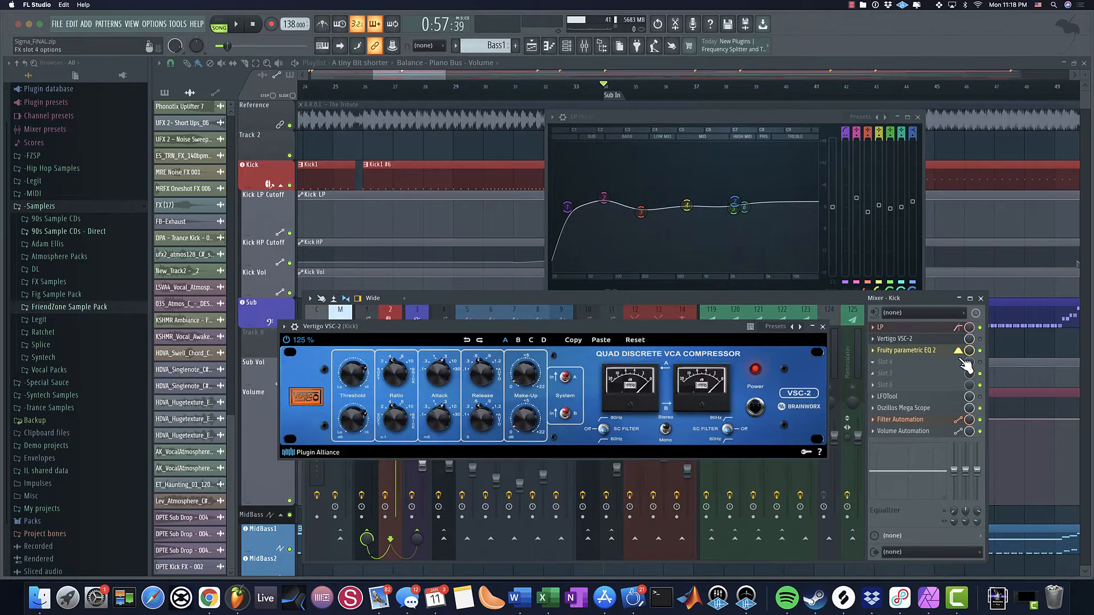
key("space")
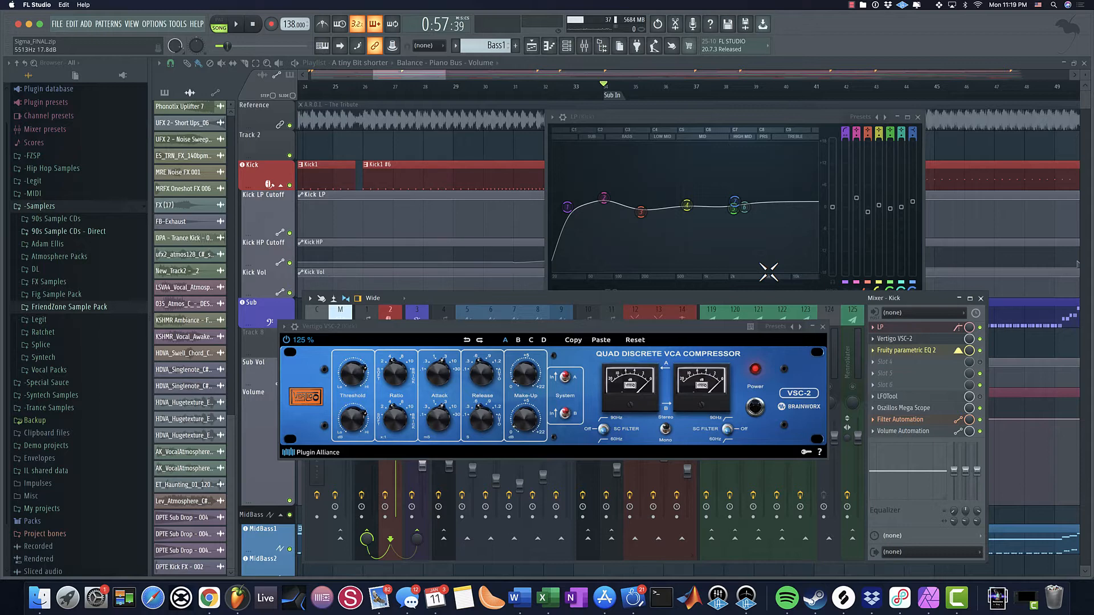
Step: Open the Kick track's Fruity parametric EQ 2 and place it beside the LP EQ, above the compressor
left_click(957, 349)
left_click(958, 349)
left_click(958, 349)
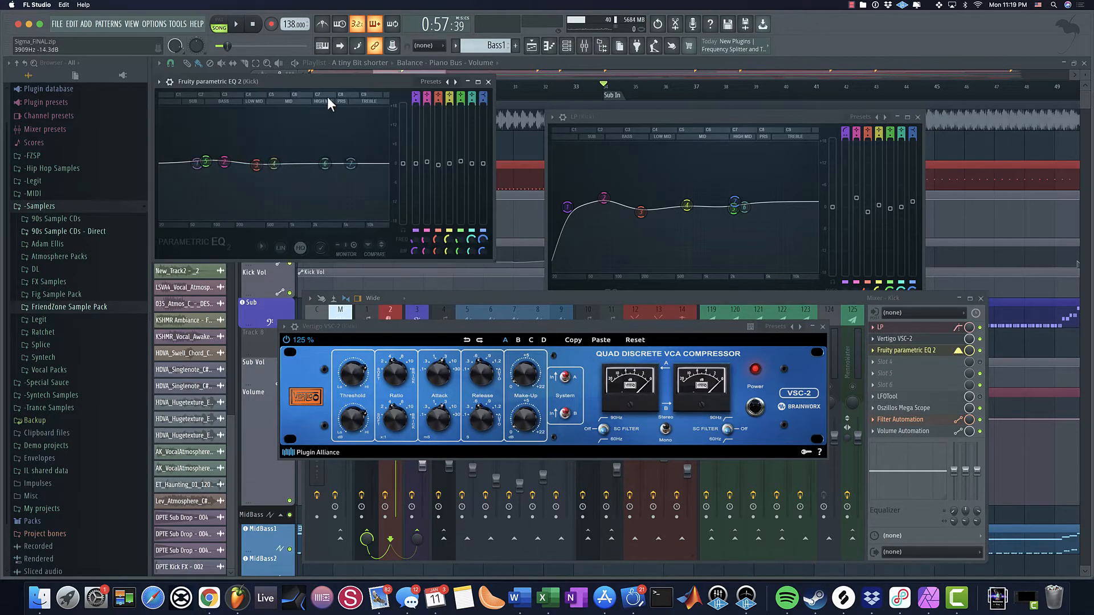
left_click_drag(319, 80, 409, 108)
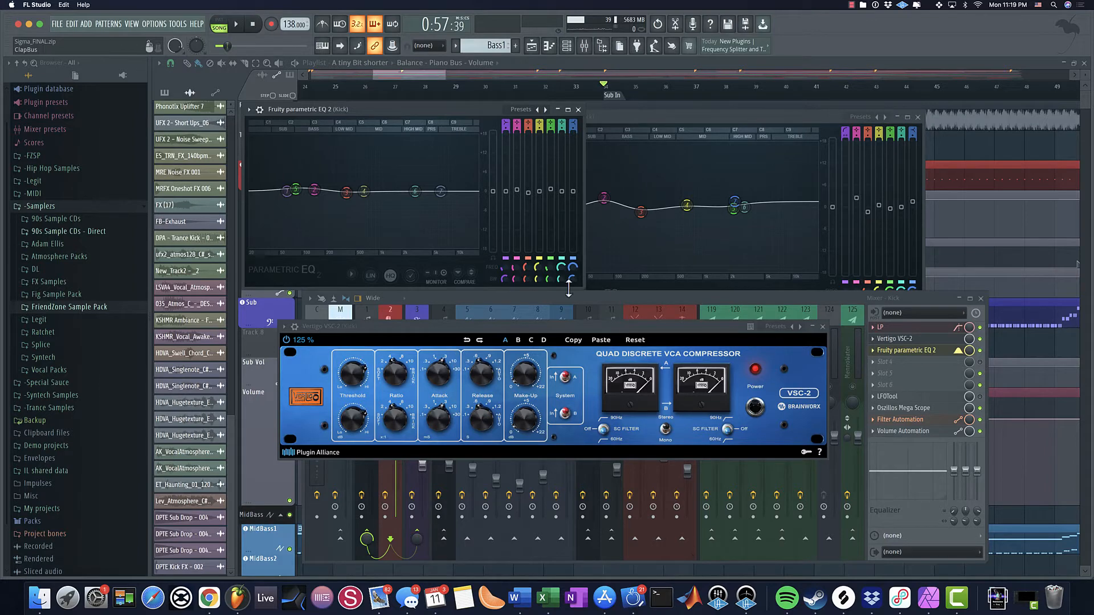
left_click_drag(385, 114, 424, 134)
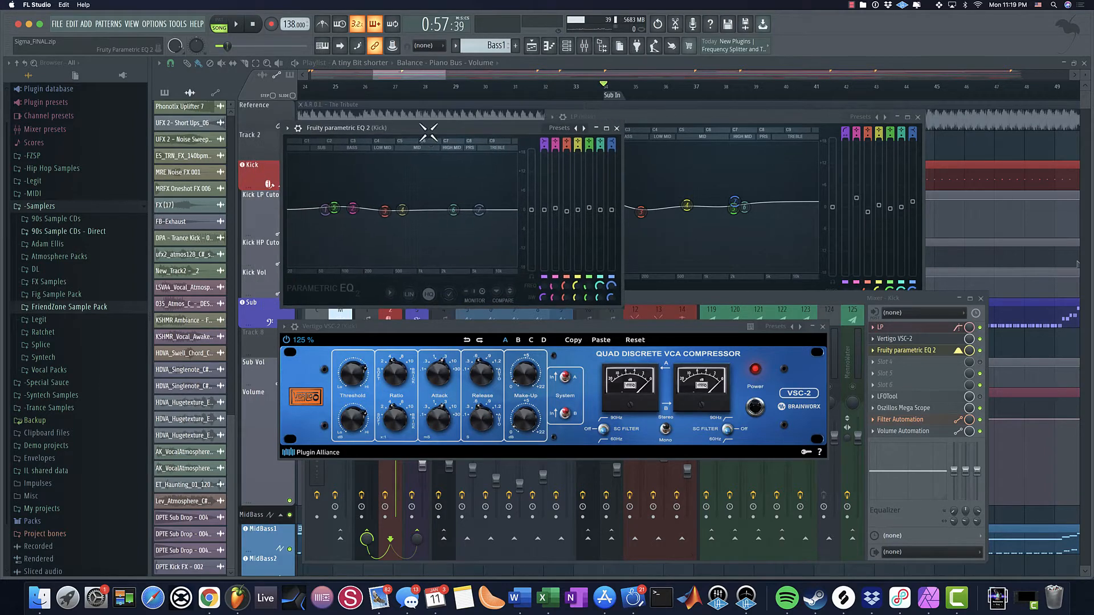
Step: Play the song briefly to compare the kick's spectrum in both EQs, and stop playback
left_click(985, 361)
key("space")
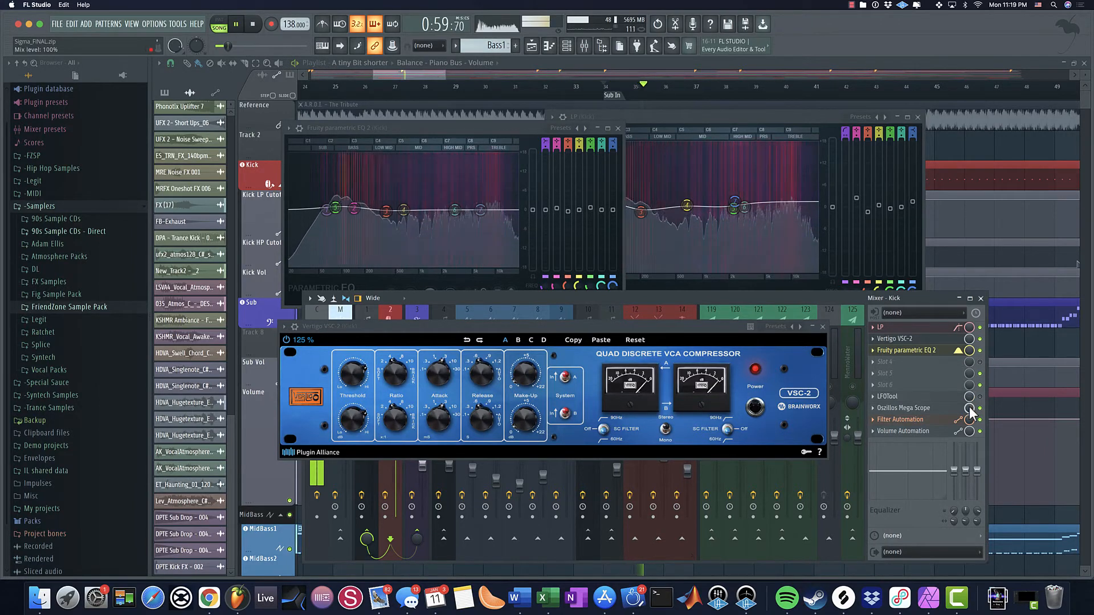
key("space")
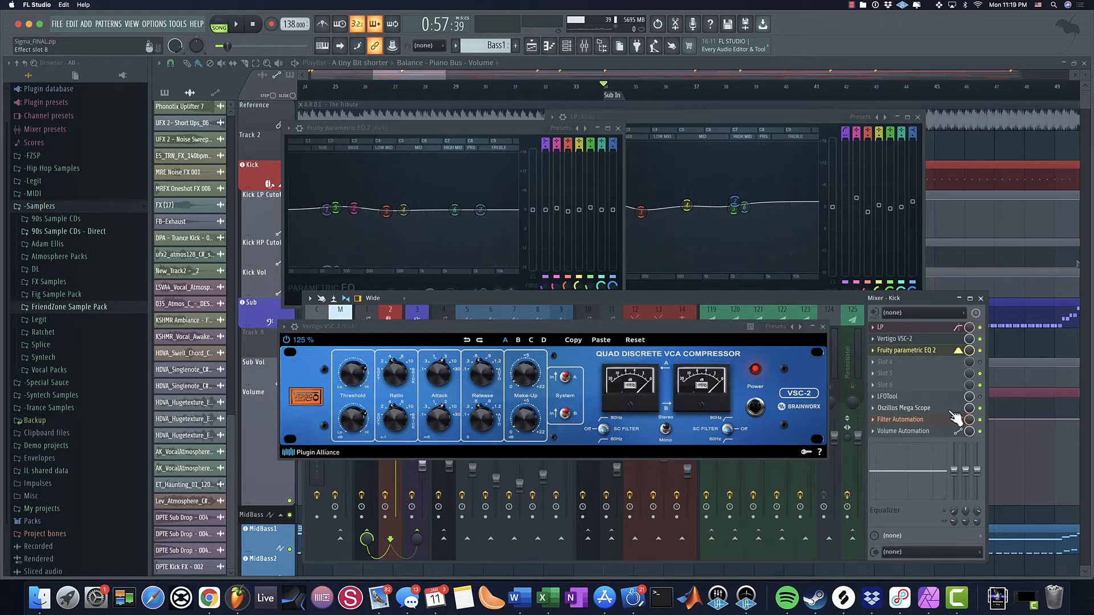
Step: Check and close the Kick track's Oszillos Mega Scope, and move the Vertigo VSC-2 window clear of the mixer
left_click(906, 408)
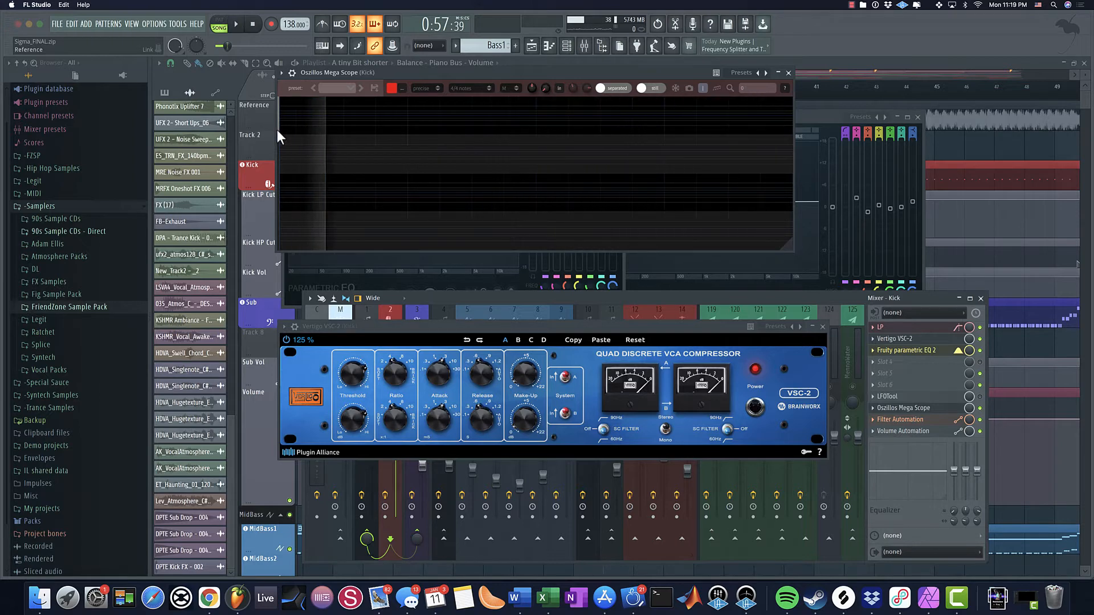
left_click(788, 73)
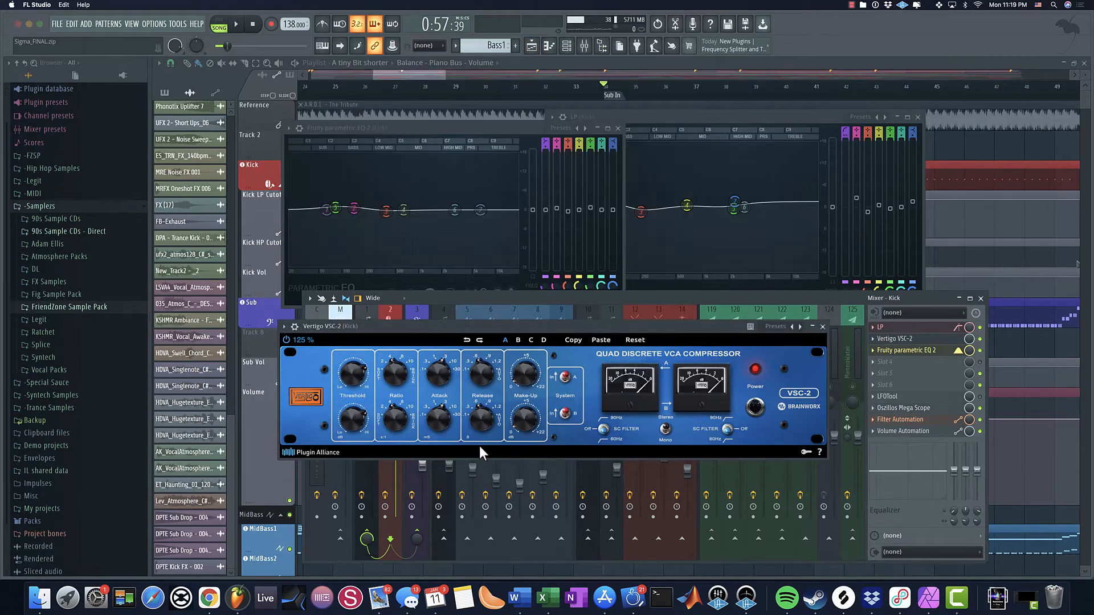
left_click_drag(505, 327, 560, 25)
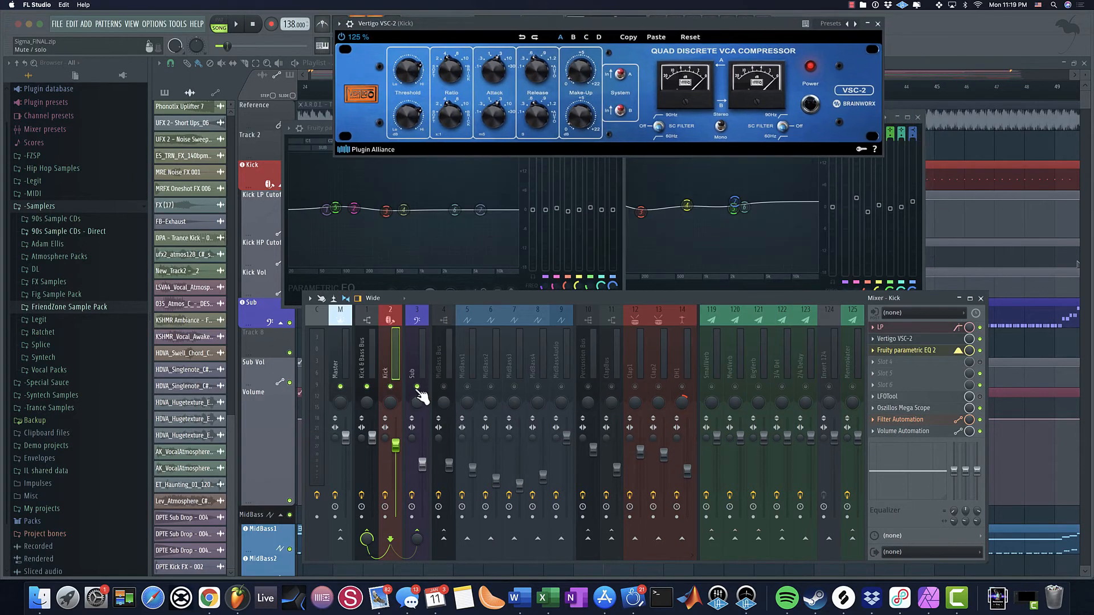
Step: Play the song briefly with the Kick track's Oszillos Mega Scope open to compare the kick and sub waveforms
key("space")
left_click(906, 408)
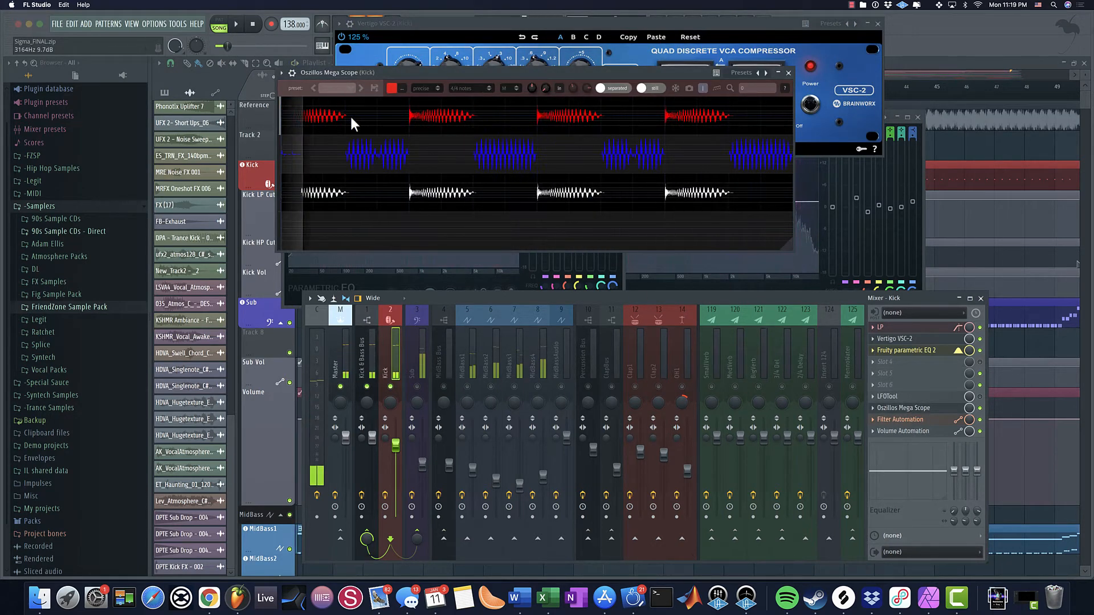
key("space")
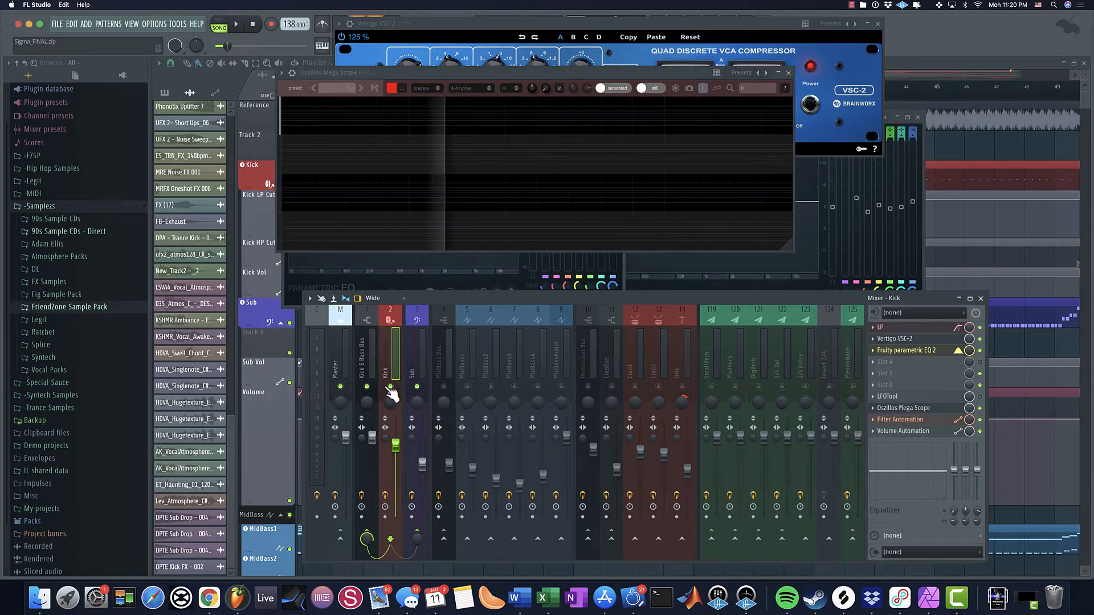
Step: Delete the unused LFOTool in slot 4 and the Fruity Limiter in slot 5 of the Sub mixer track
left_click(410, 355)
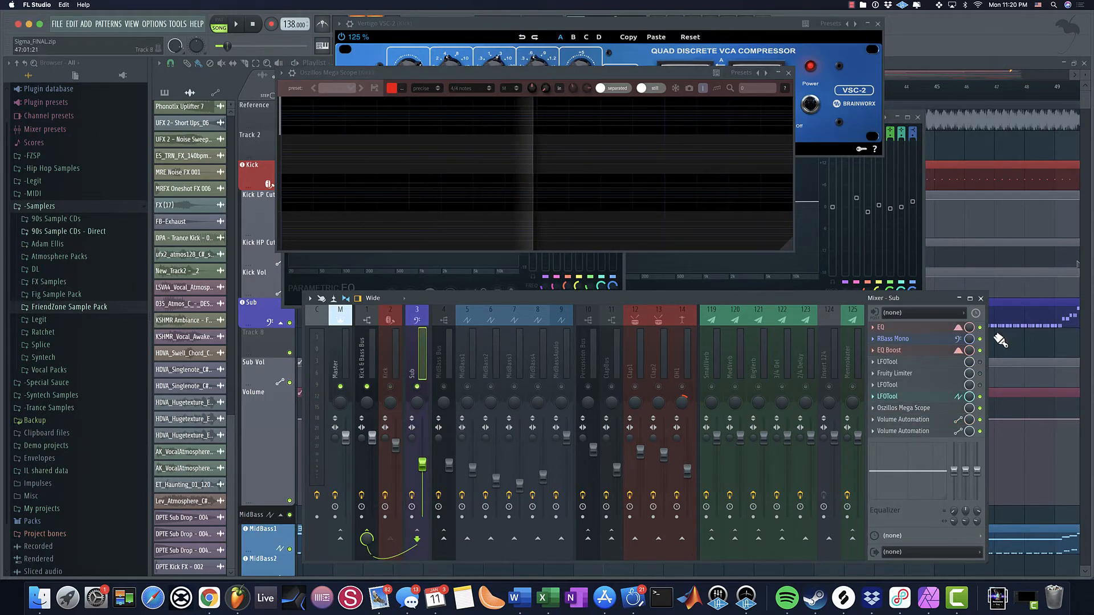
right_click(881, 362)
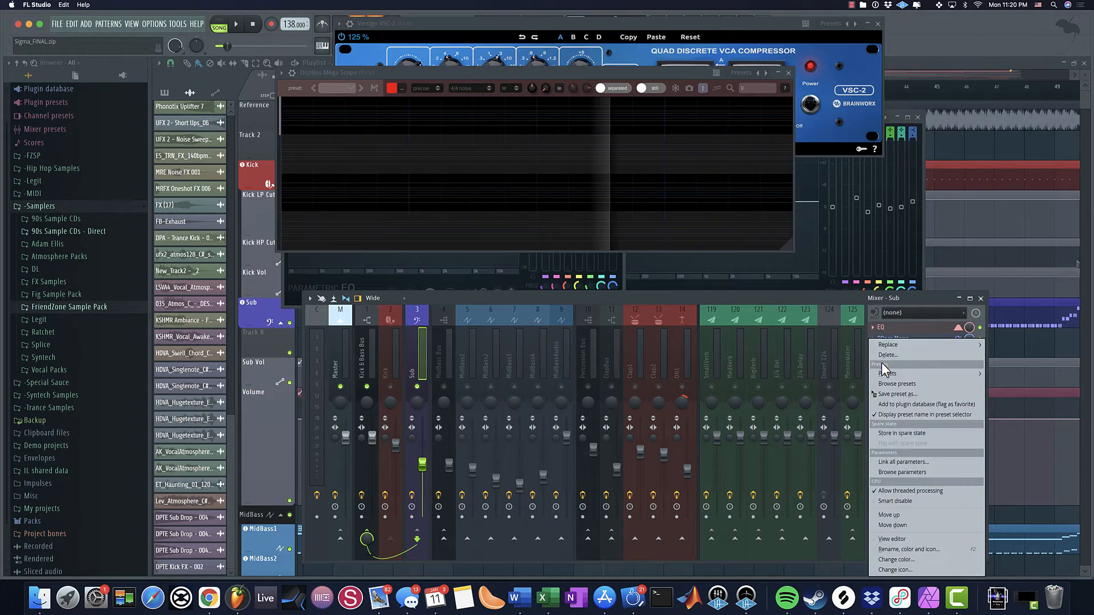
left_click(887, 356)
key("Return")
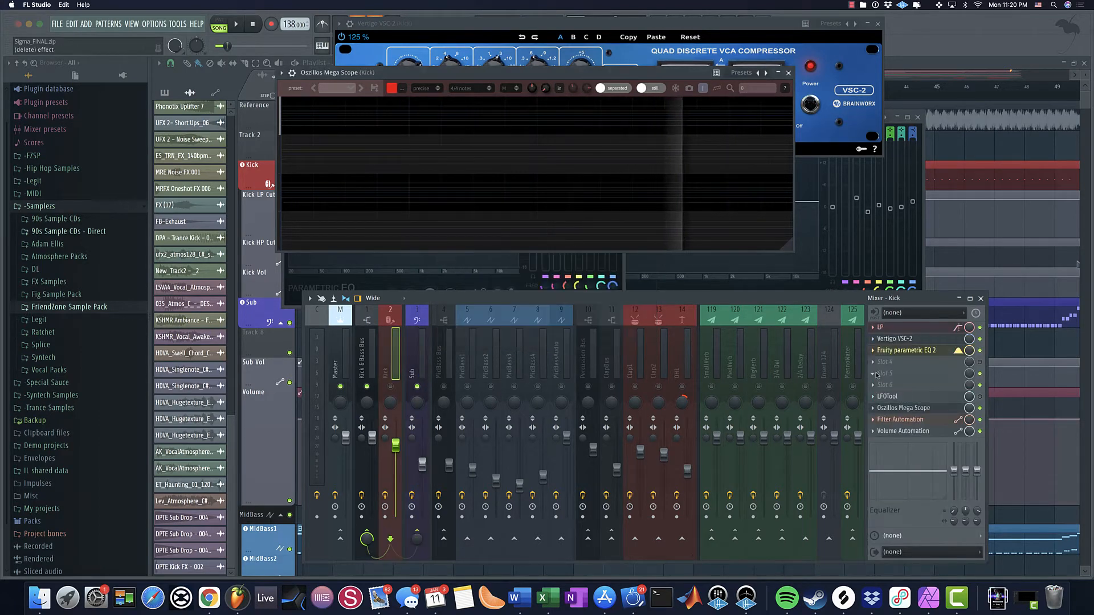
left_click(427, 354)
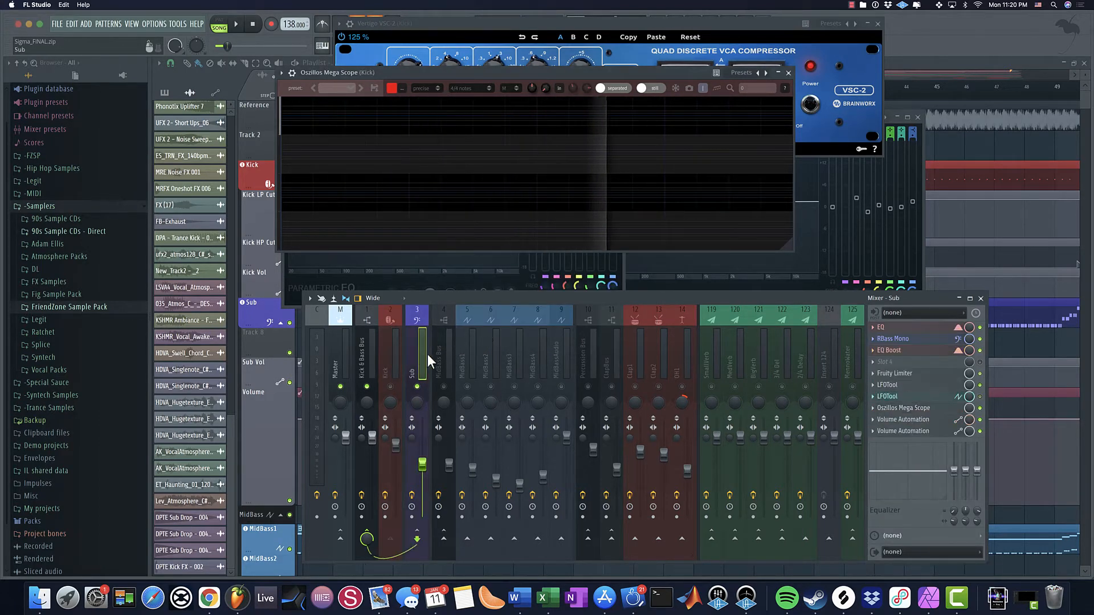
right_click(868, 370)
left_click(886, 341)
key("Return")
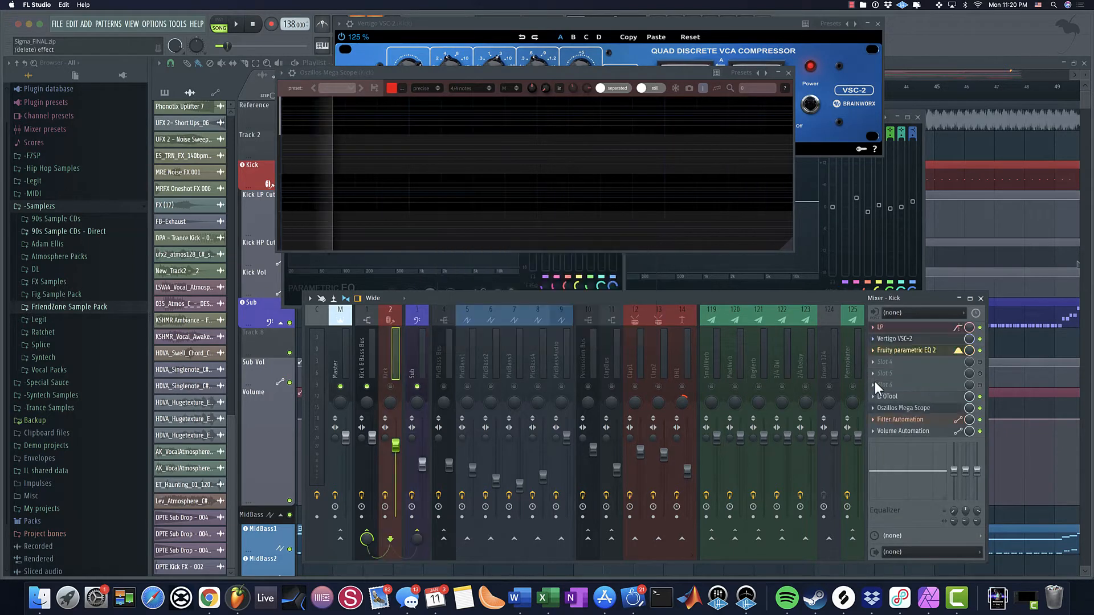
Step: Check the LFOTool in slot 6 of the Sub mixer track and delete it
left_click(429, 350)
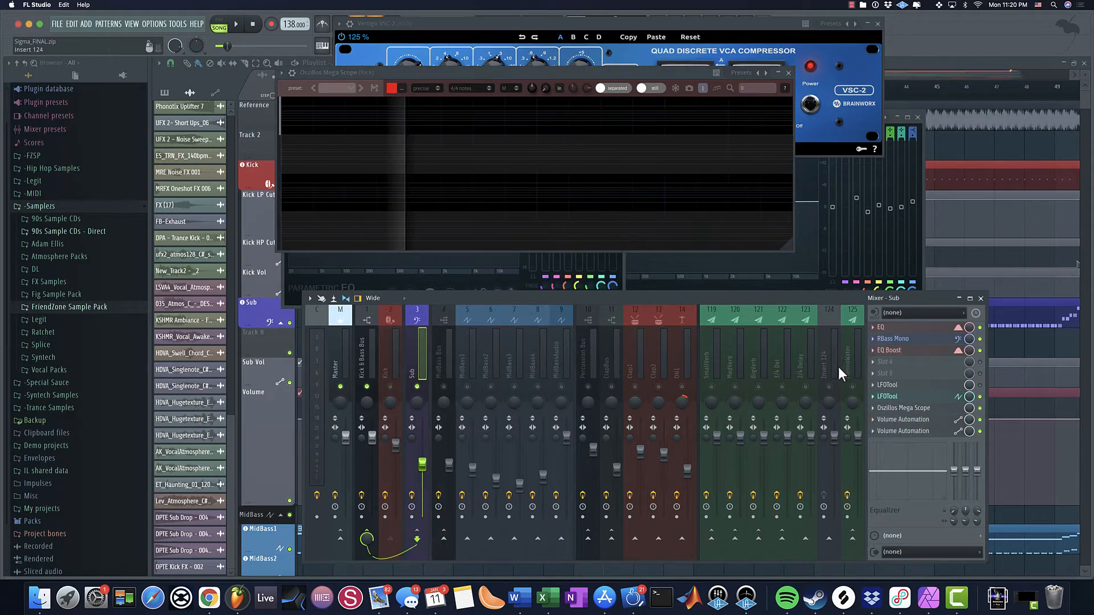
left_click(890, 386)
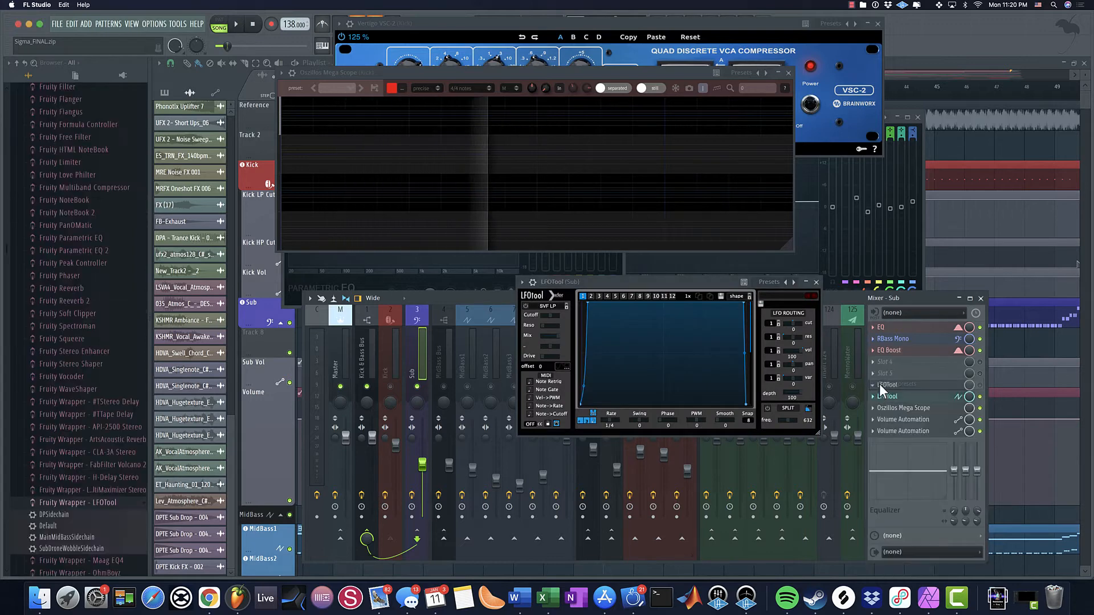
right_click(882, 393)
left_click(902, 359)
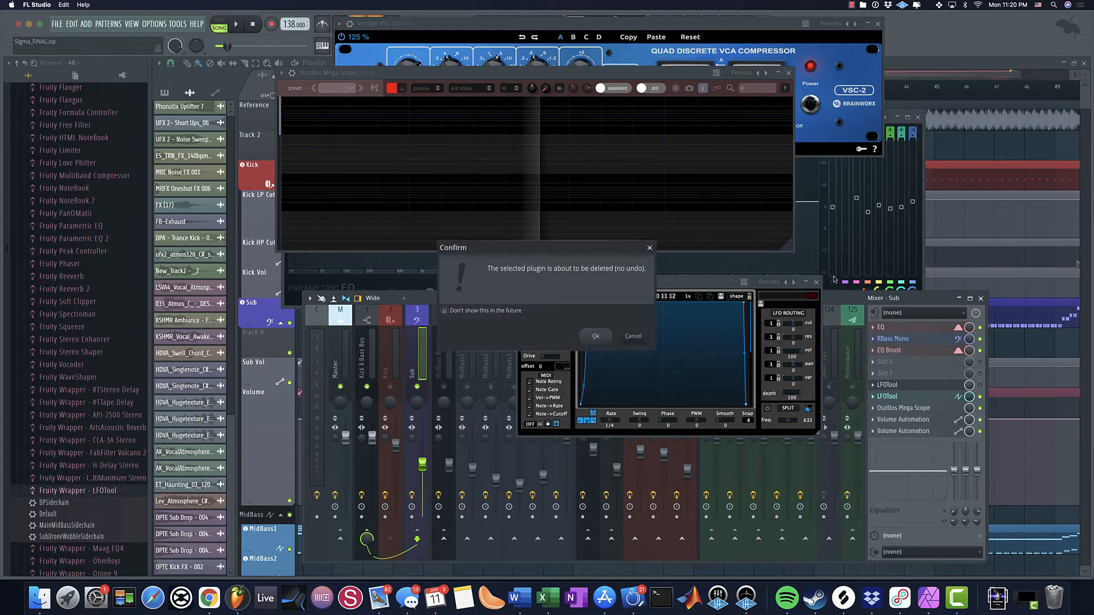
key("Return")
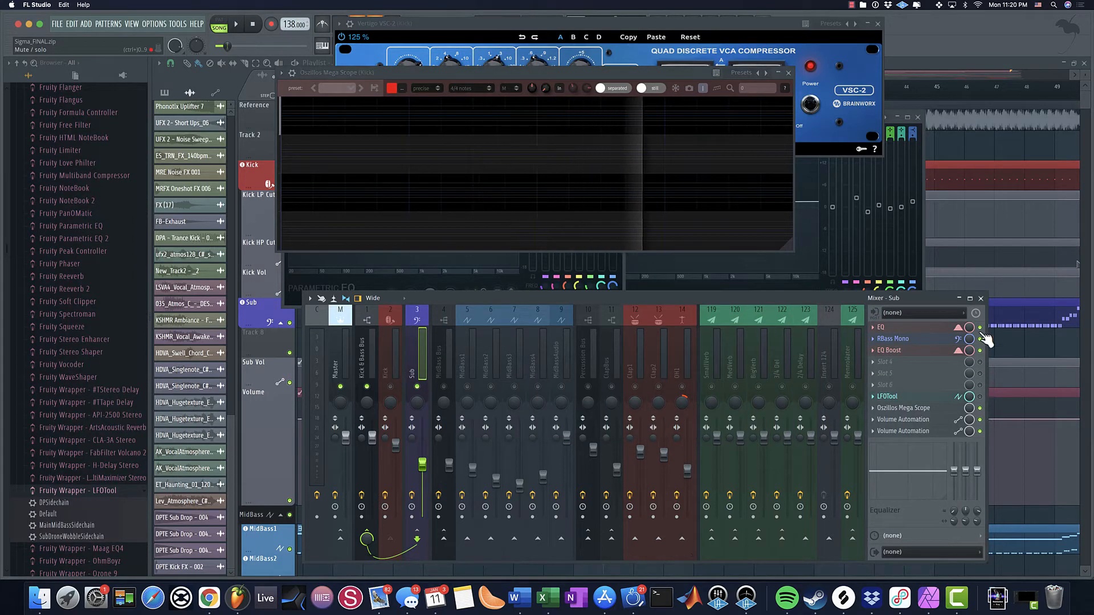
Step: Stack the Sub track's two Volume Automation plugin windows one below the other and close the Kick track's scope
left_click(920, 428)
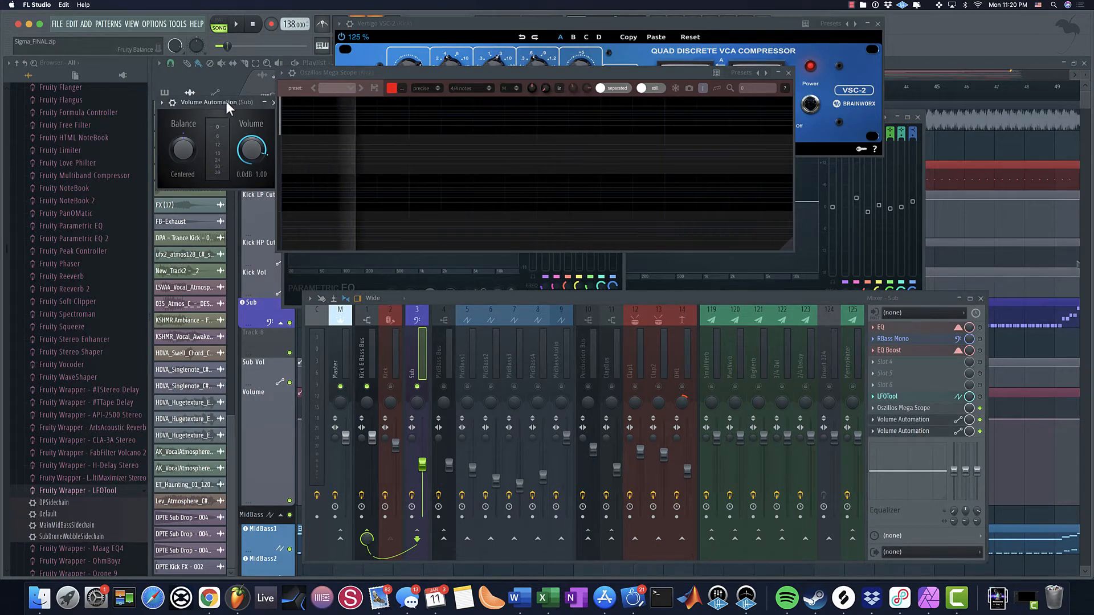
left_click_drag(228, 104, 227, 210)
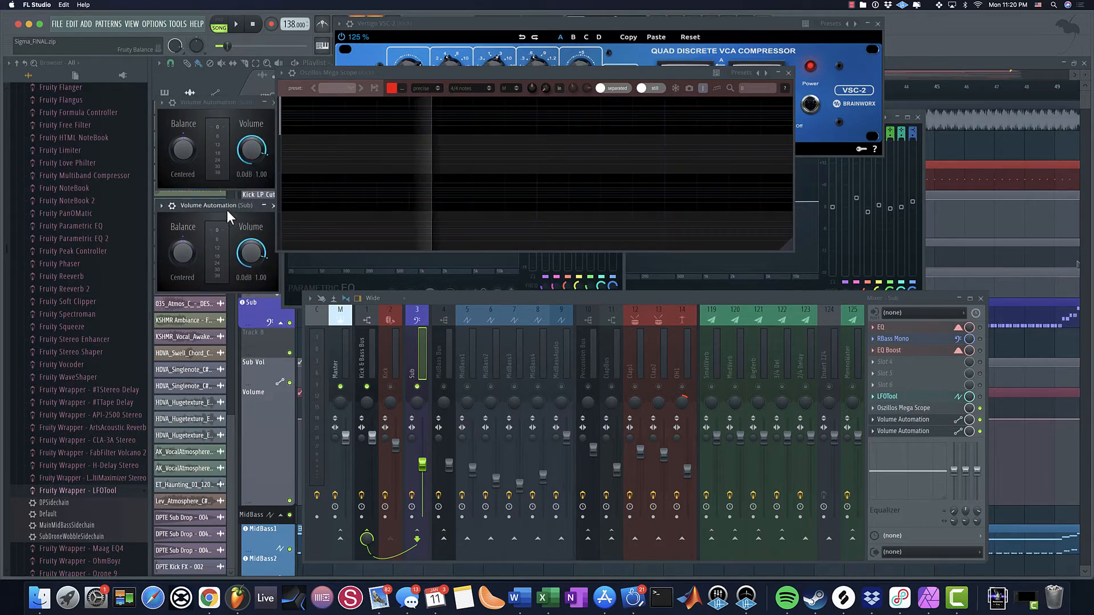
left_click(790, 74)
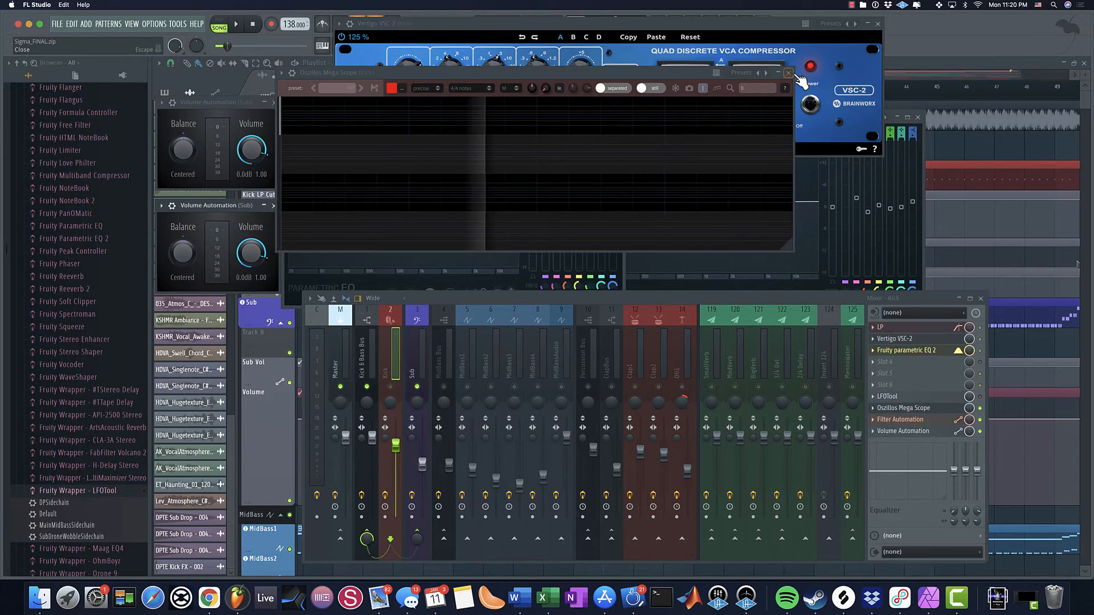
Step: Open the Kick & Bass Bus track's Oszillos Mega Scope and place it above the mixer
left_click(364, 356)
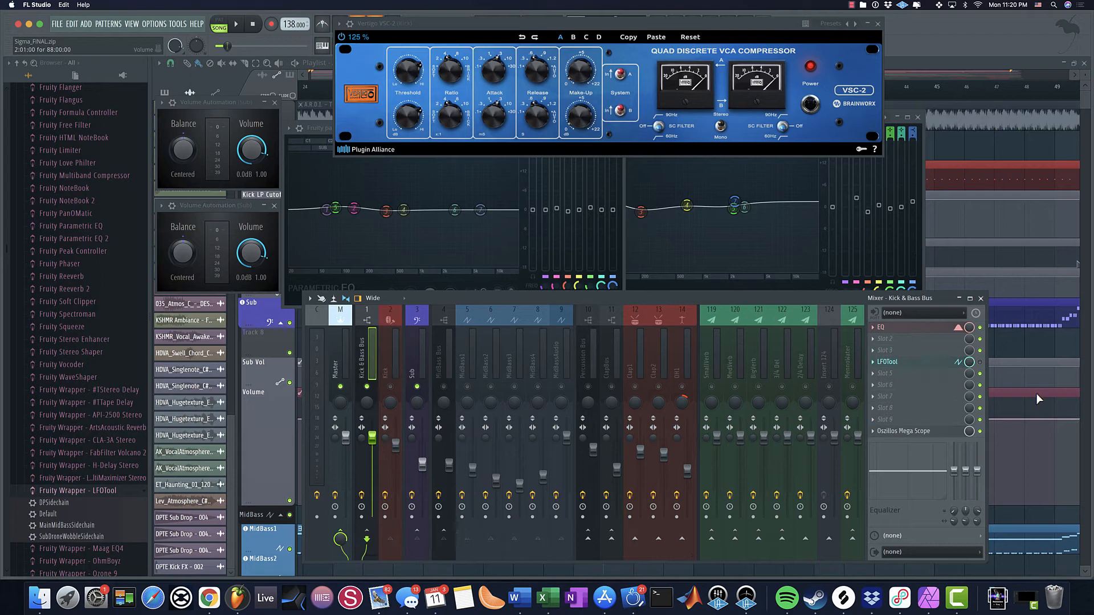
left_click(921, 431)
left_click_drag(446, 132, 557, 34)
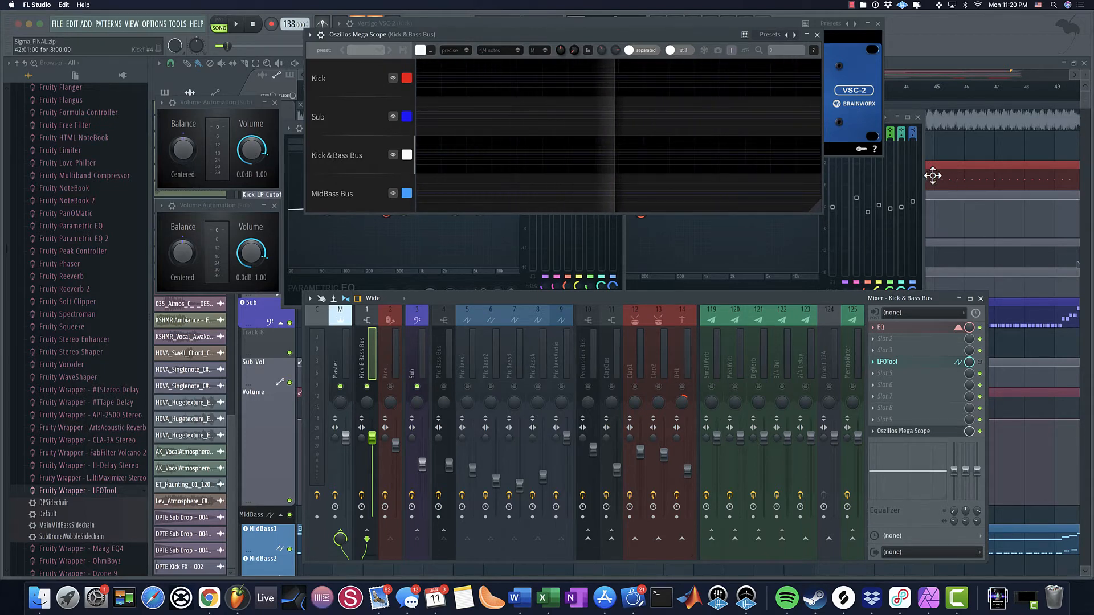
Step: Examine the Sub's volume automation in the playlist against the SubMeloVar1 clips and across the whole arrangement
left_click_drag(965, 193, 399, 298)
scroll(556, 366, "up", 3)
scroll(560, 359, "down", 10)
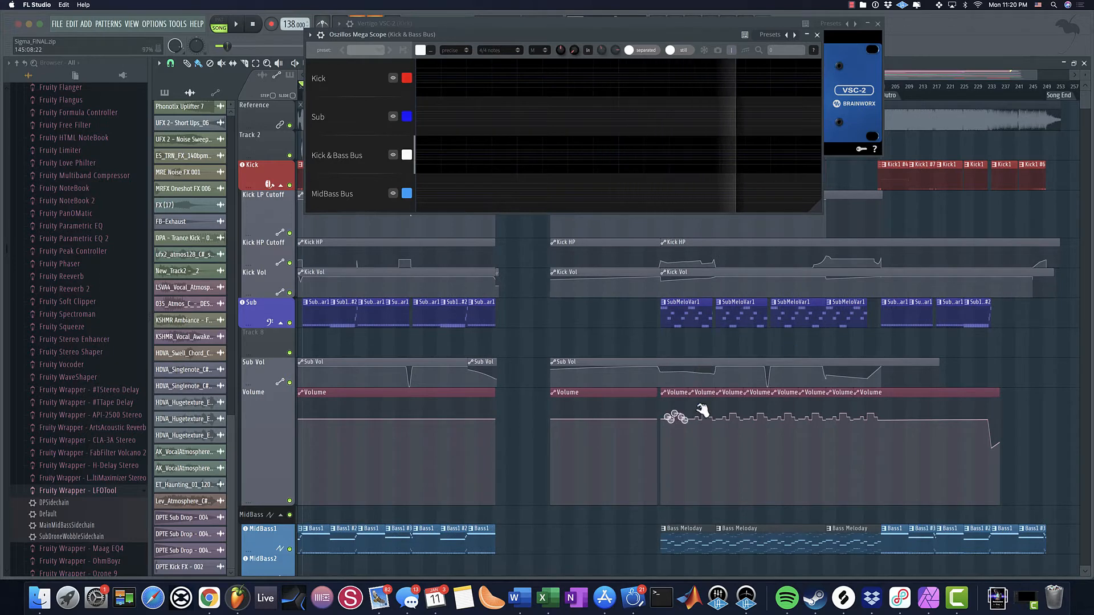
scroll(745, 420, "up", 6)
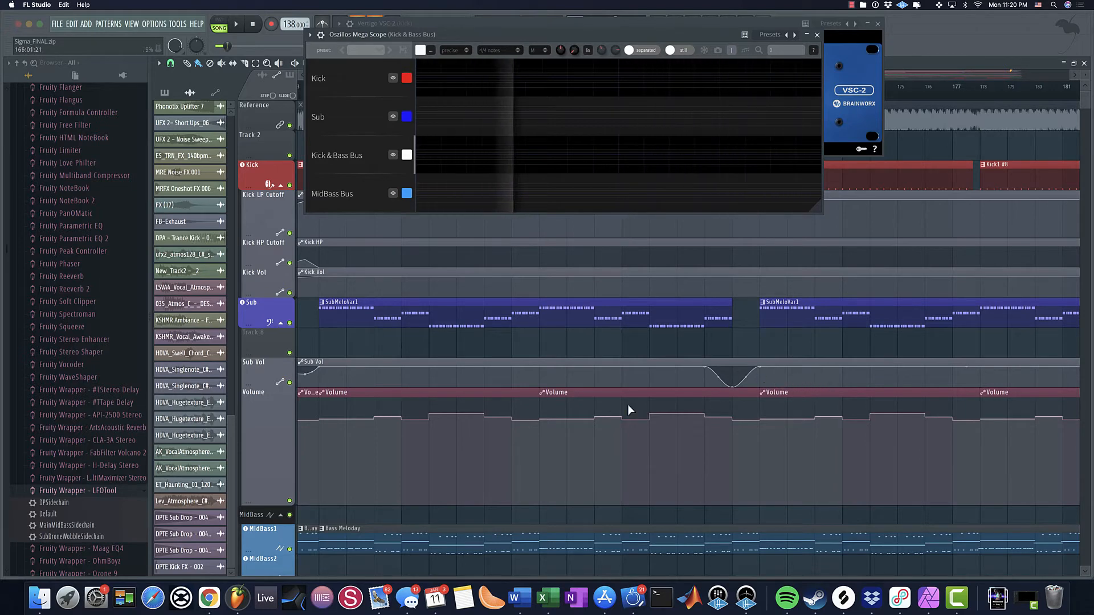
scroll(534, 322, "down", 3)
scroll(534, 321, "left", 5)
scroll(515, 459, "up", 3)
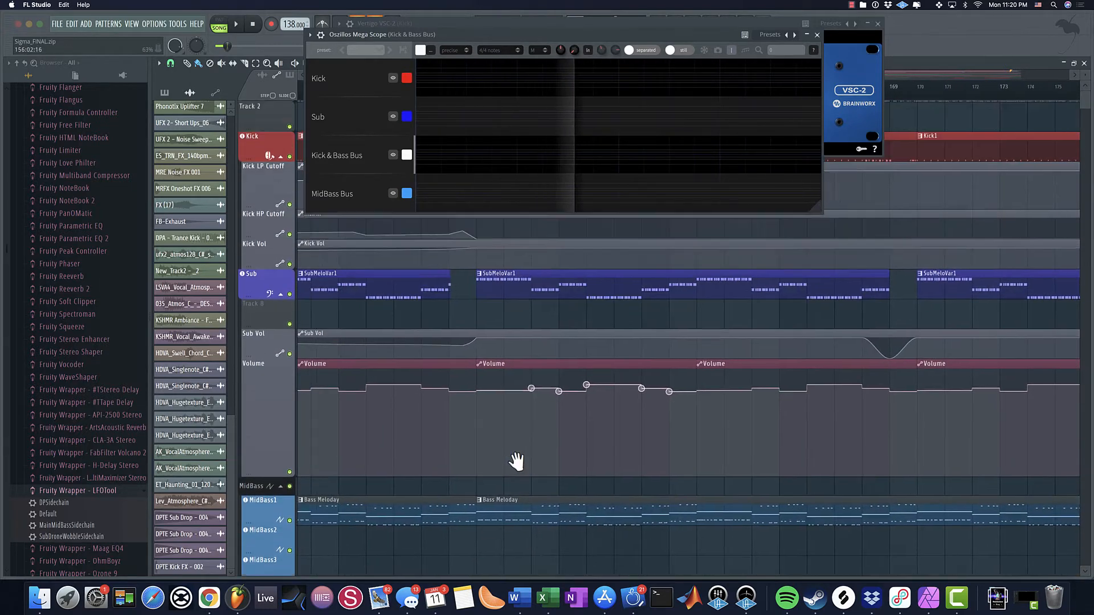
scroll(498, 302, "right", 1)
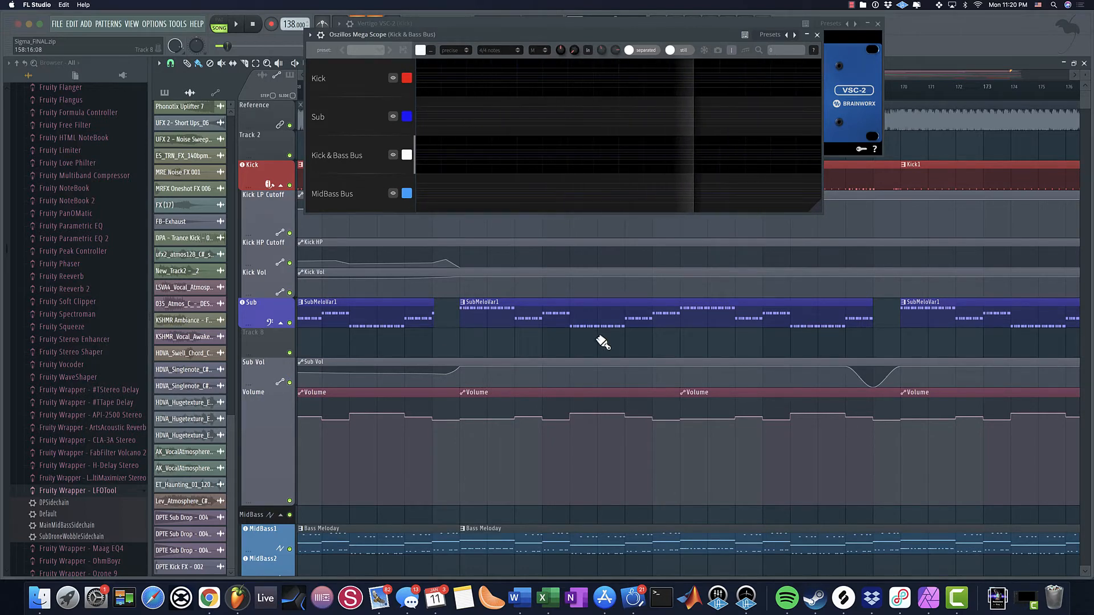
scroll(422, 303, "up", 8)
scroll(416, 302, "down", 8)
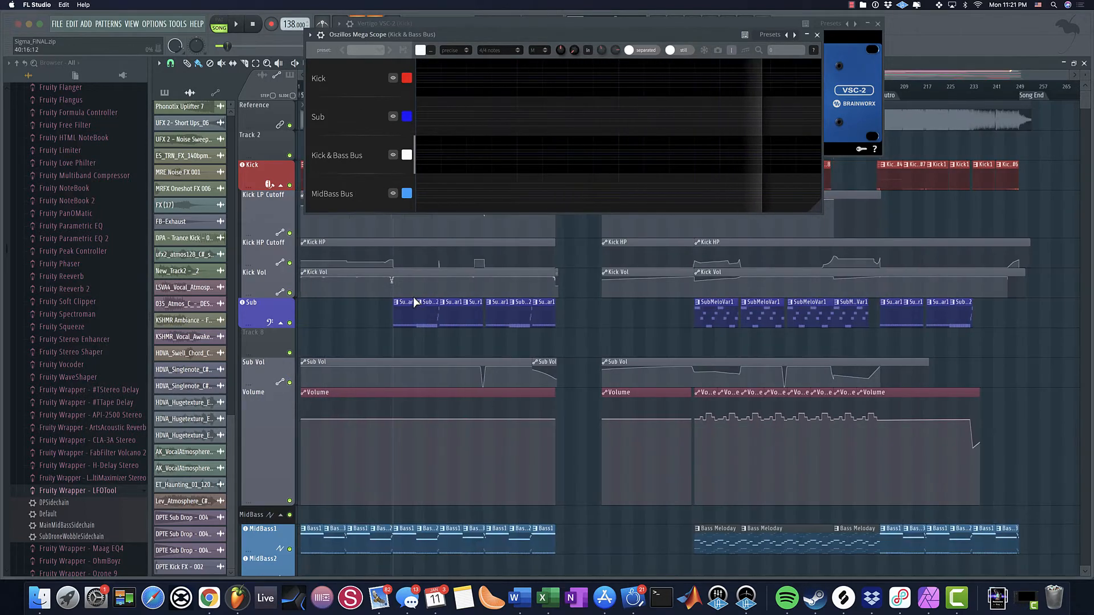
Step: Close the bus scope and the Vertigo VSC-2 compressor, and open the Sub track's EQ
left_click(817, 35)
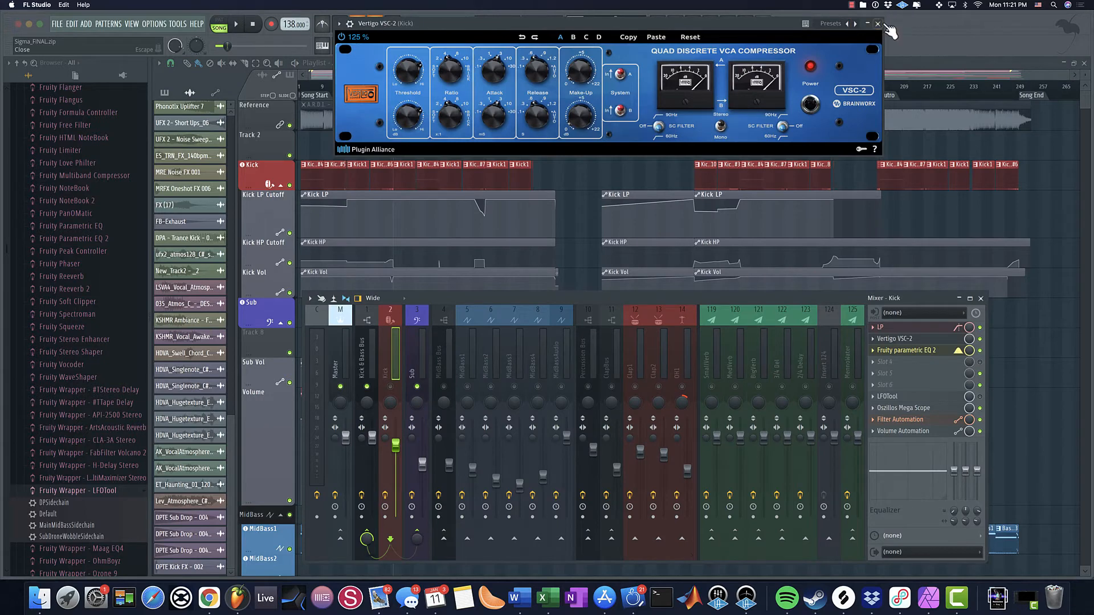
left_click(877, 24)
left_click(431, 344)
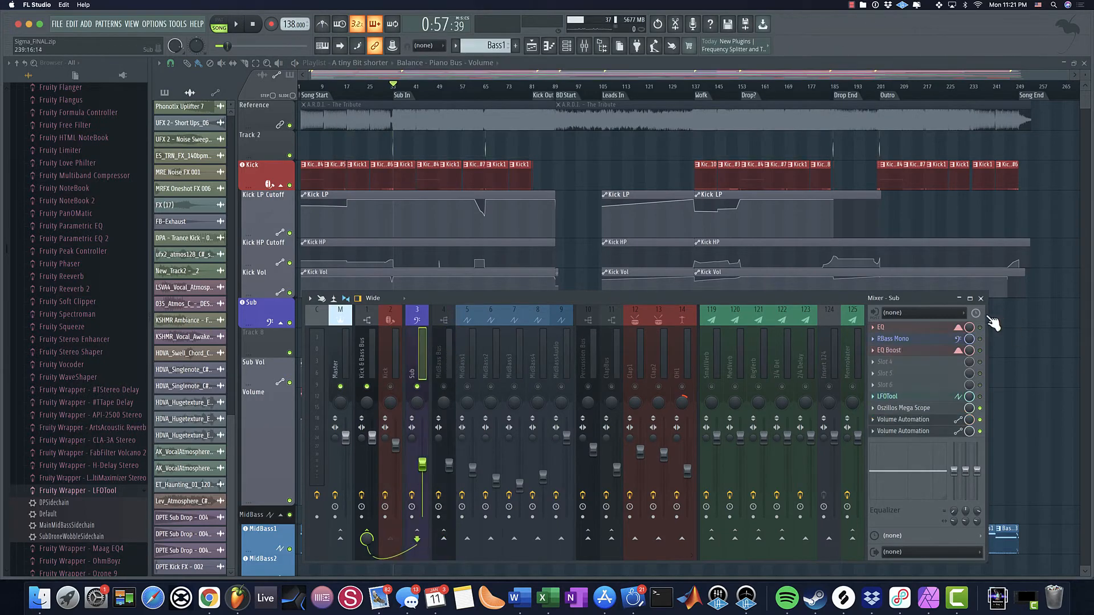
left_click(935, 327)
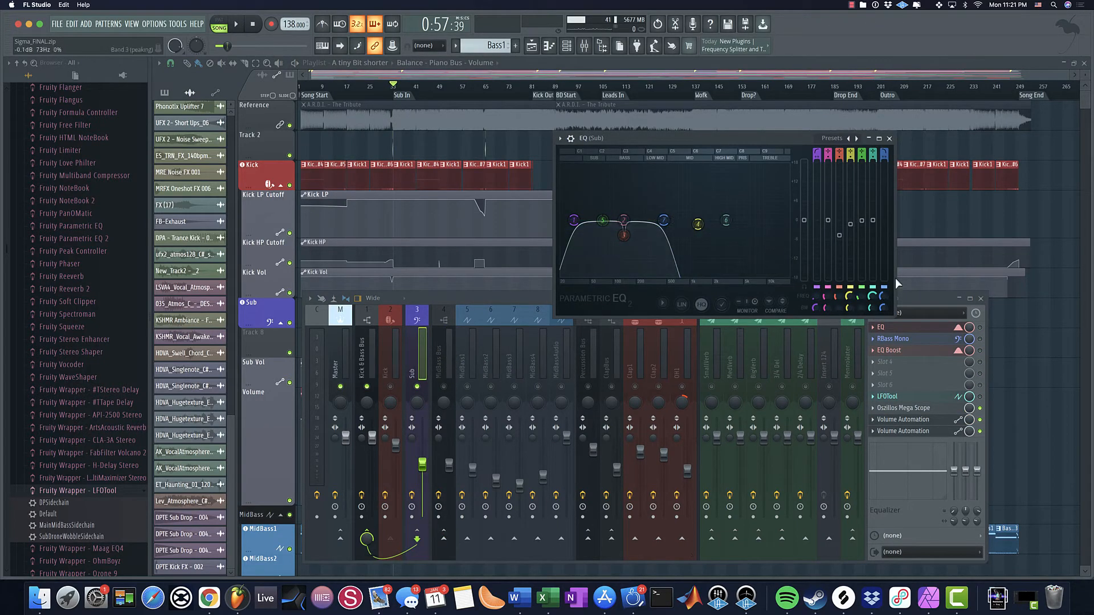
Step: Play the song from the Sub In section to view the sub's spectrum in its EQ, and stop playback
key("space")
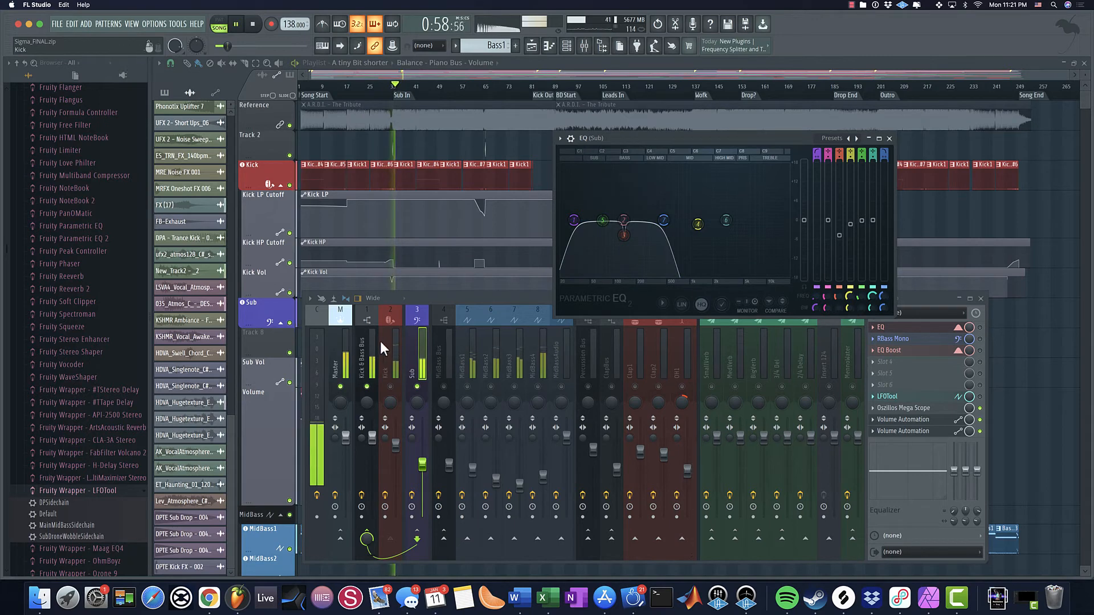
left_click(410, 350)
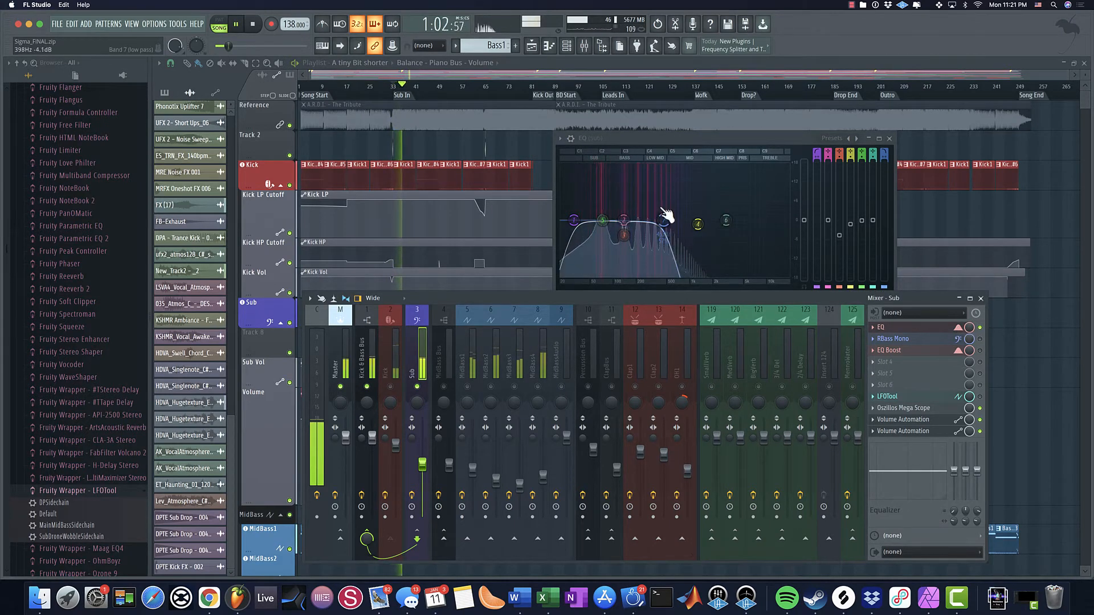
key("space")
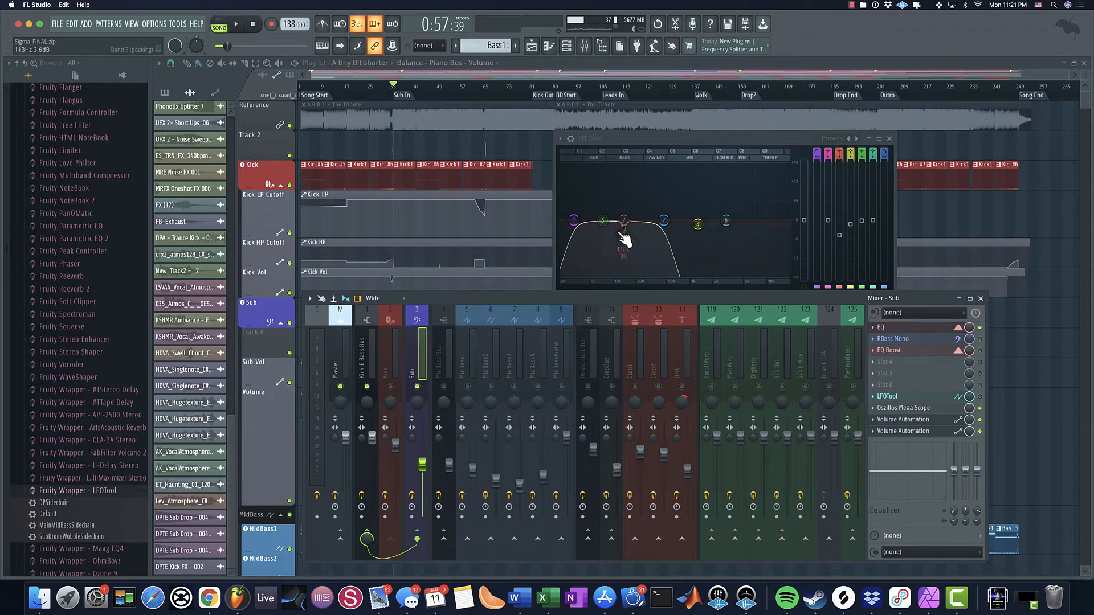
Step: Adjust band 3 of the Sub's EQ during playback to a cut of about -5.8 dB at 137 Hz
key("space")
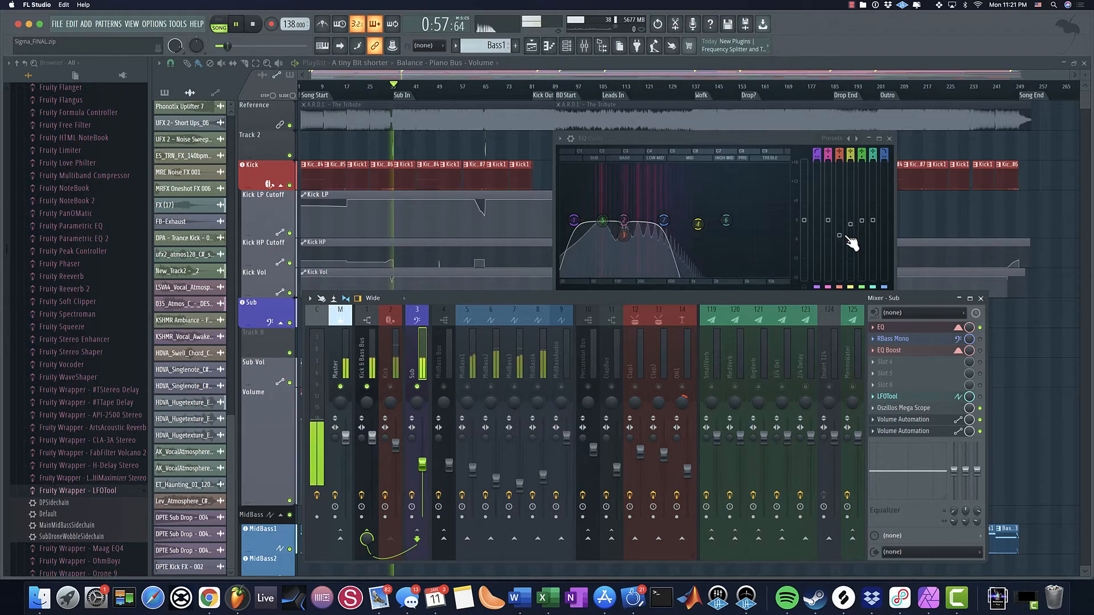
left_click_drag(839, 235, 840, 221)
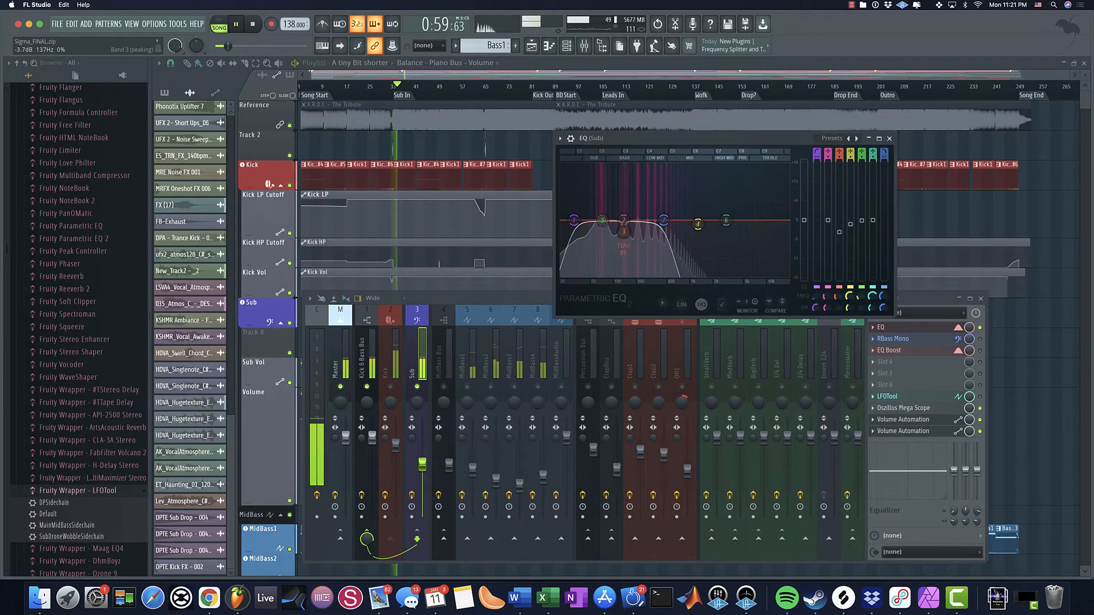
left_click_drag(624, 220, 624, 239)
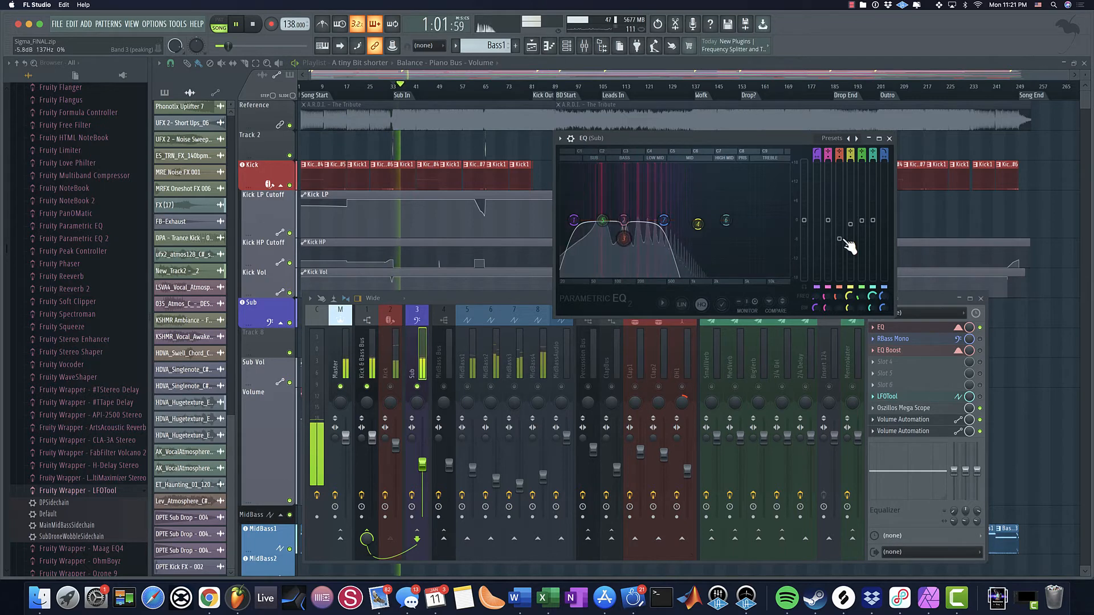
key("space")
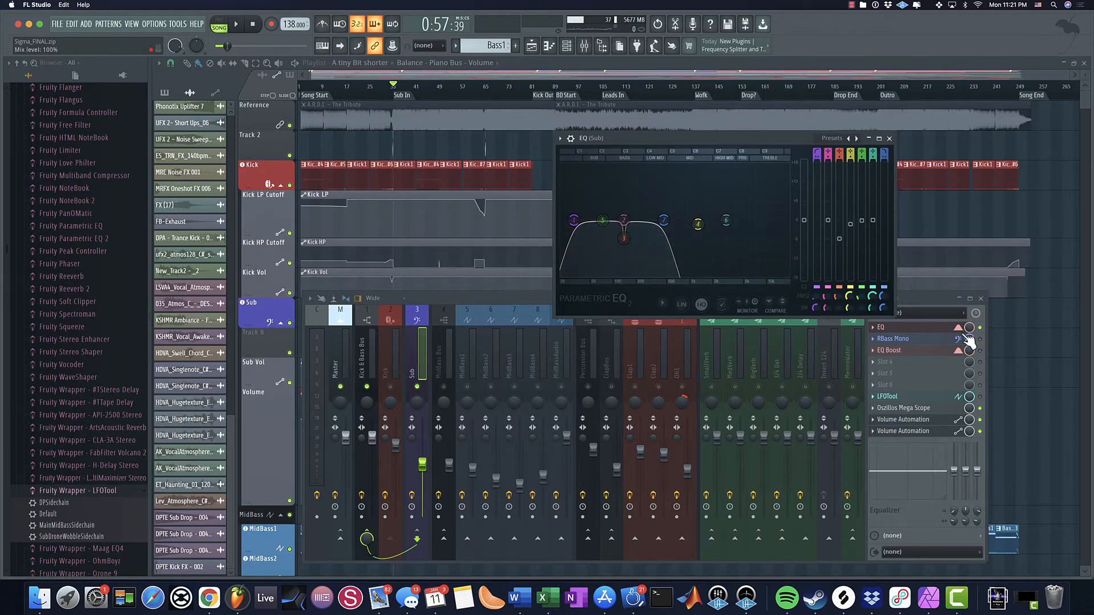
Step: Open the Sub track's RBass Mono beside the EQ, audition it in playback, and close its window
left_click(936, 337)
mouse_move(635, 330)
left_mouse_down()
mouse_move(364, 192)
mouse_move(393, 75)
left_mouse_up()
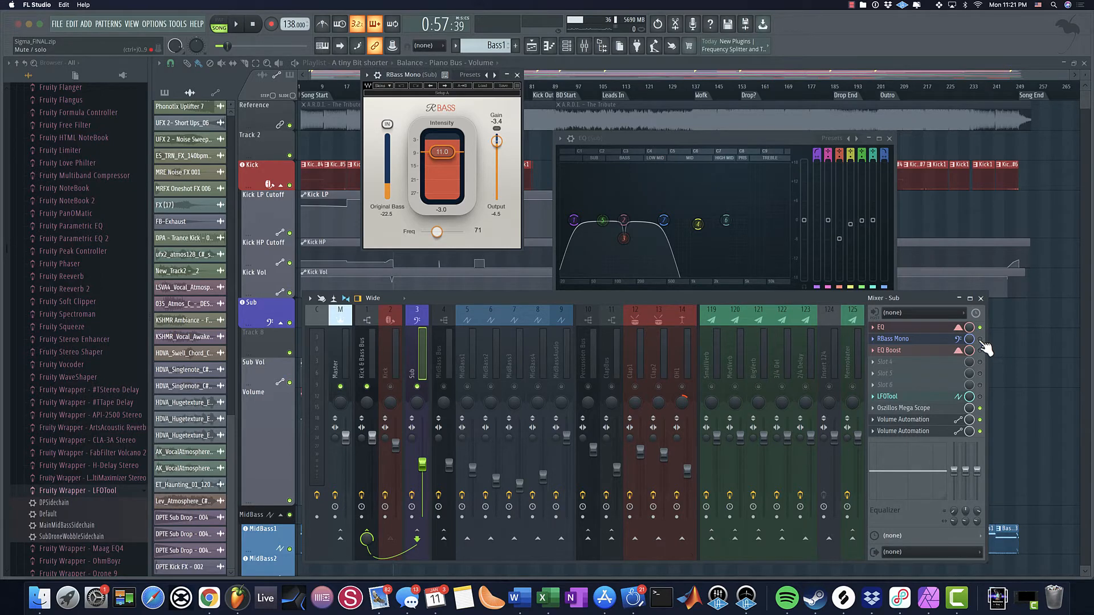
key("space")
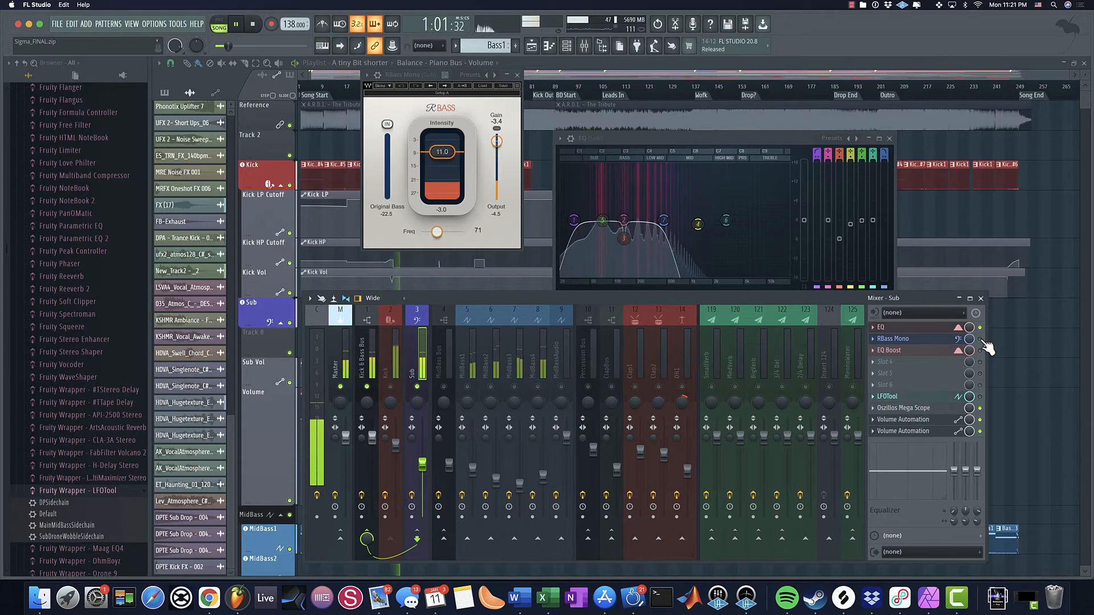
key("space")
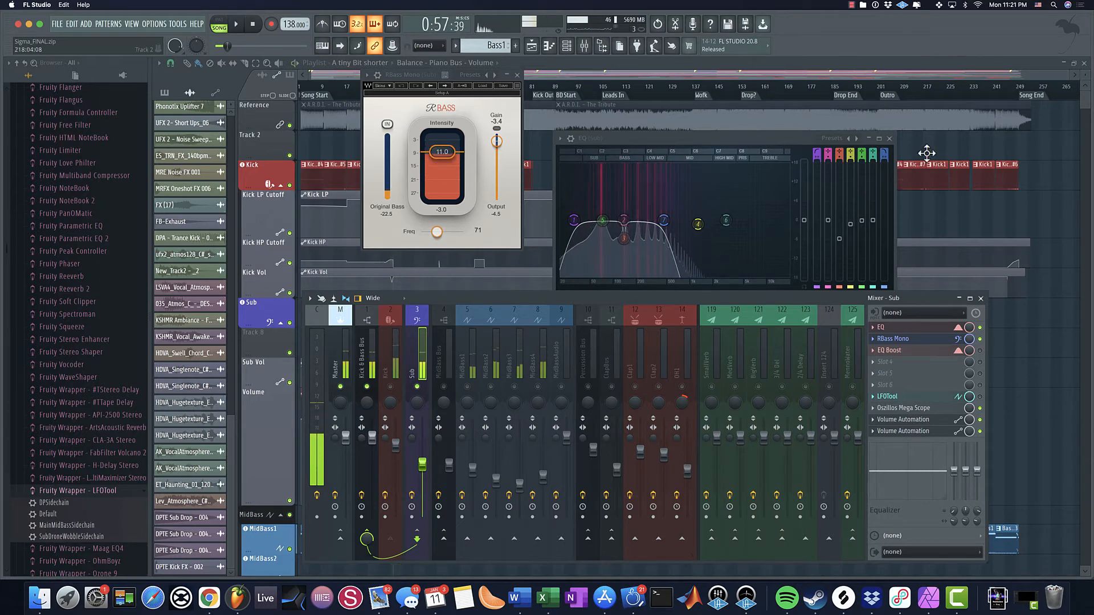
left_click(517, 75)
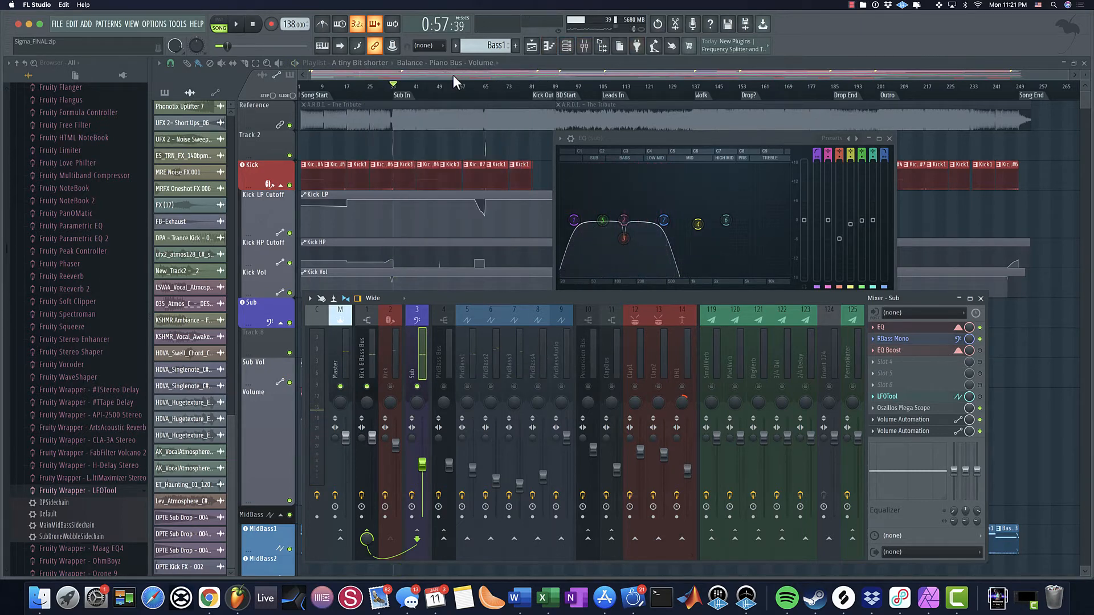
Step: Open the Sub's pattern in the piano roll and the Sub track's EQ Boost from the mixer, with a brief playback
double_click(405, 314)
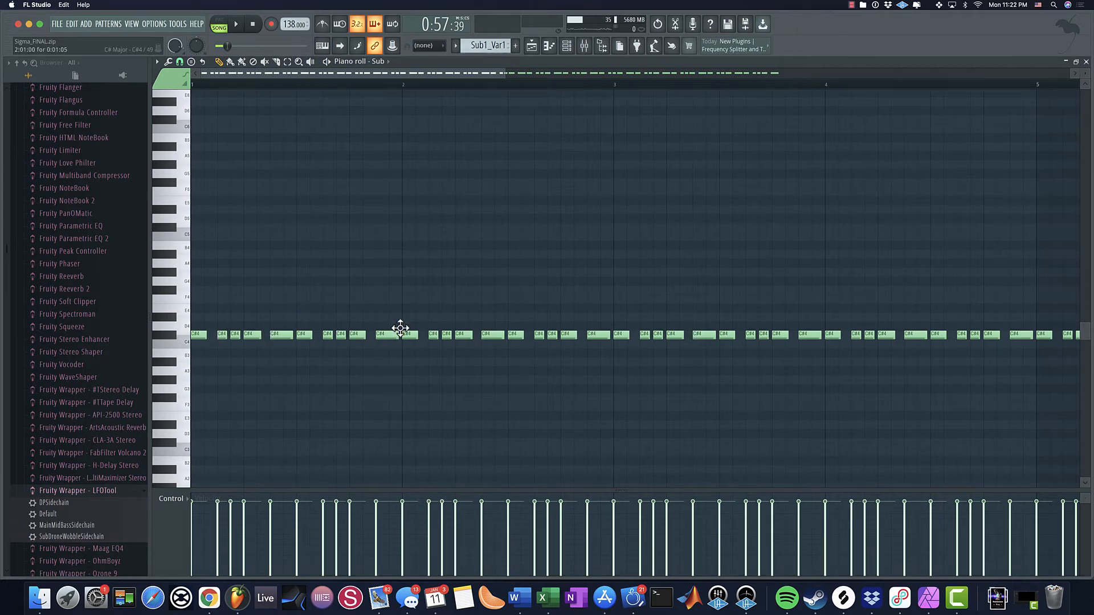
left_click(593, 46)
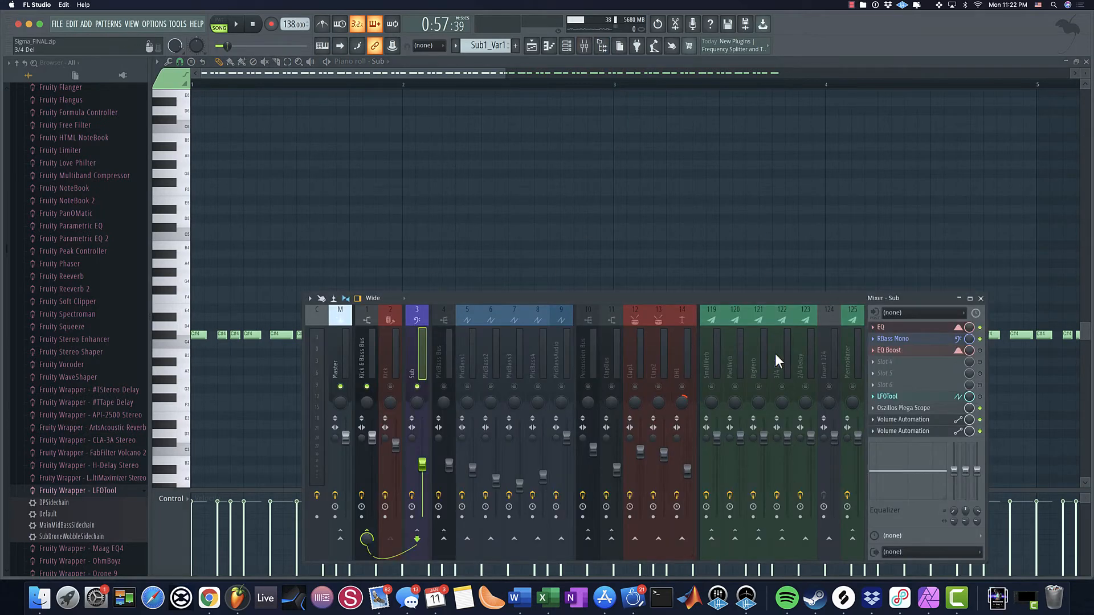
key("space")
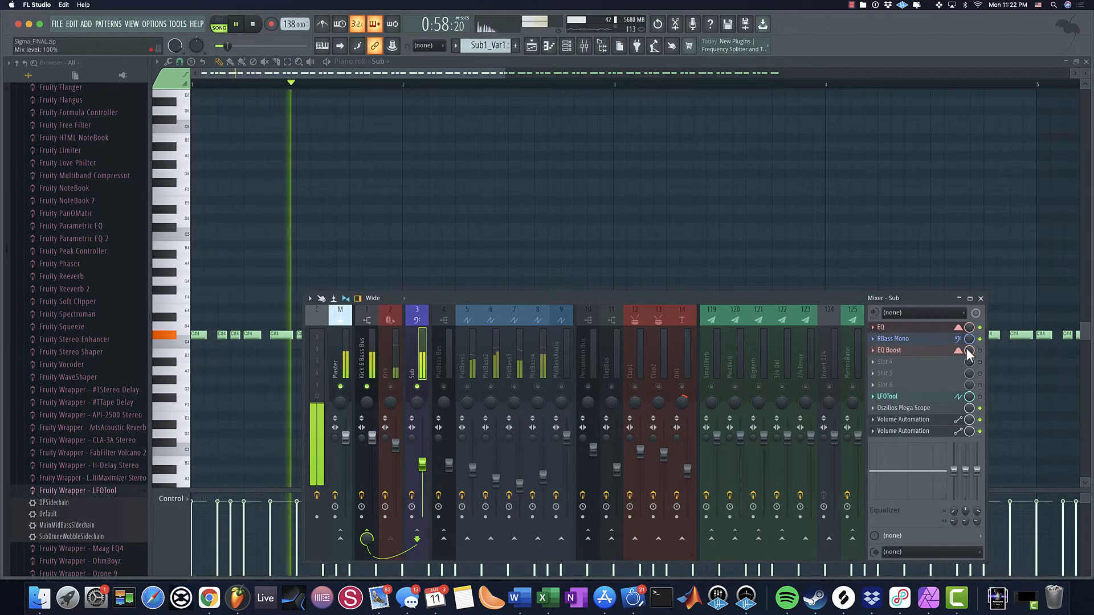
left_click(926, 354)
key("space")
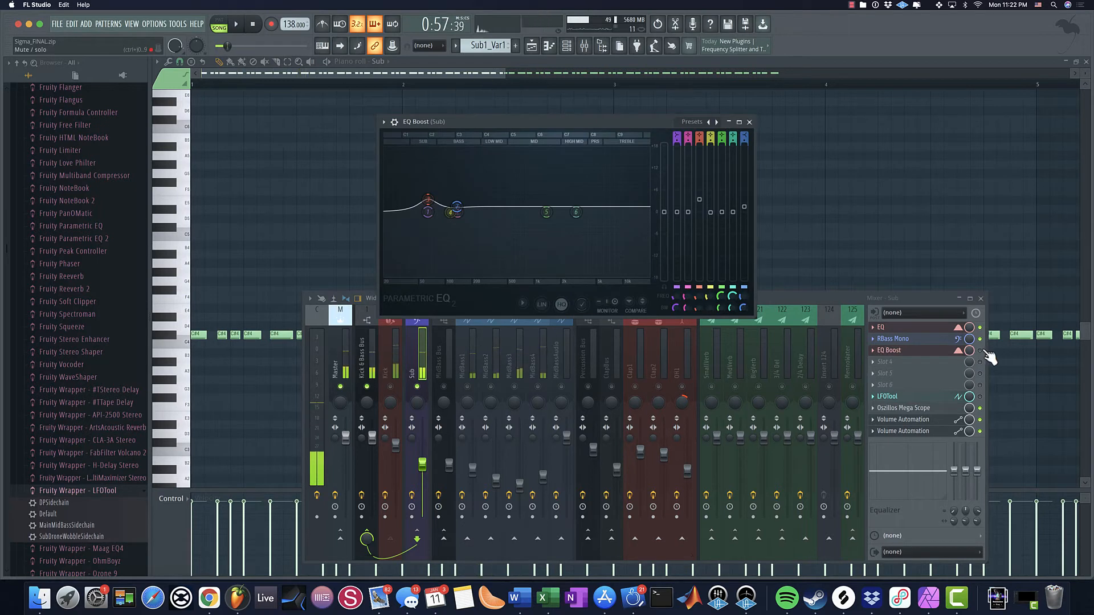
Step: Enable EQ Boost on the Sub track, audition it switched on and off during playback, and stop
left_click(981, 351)
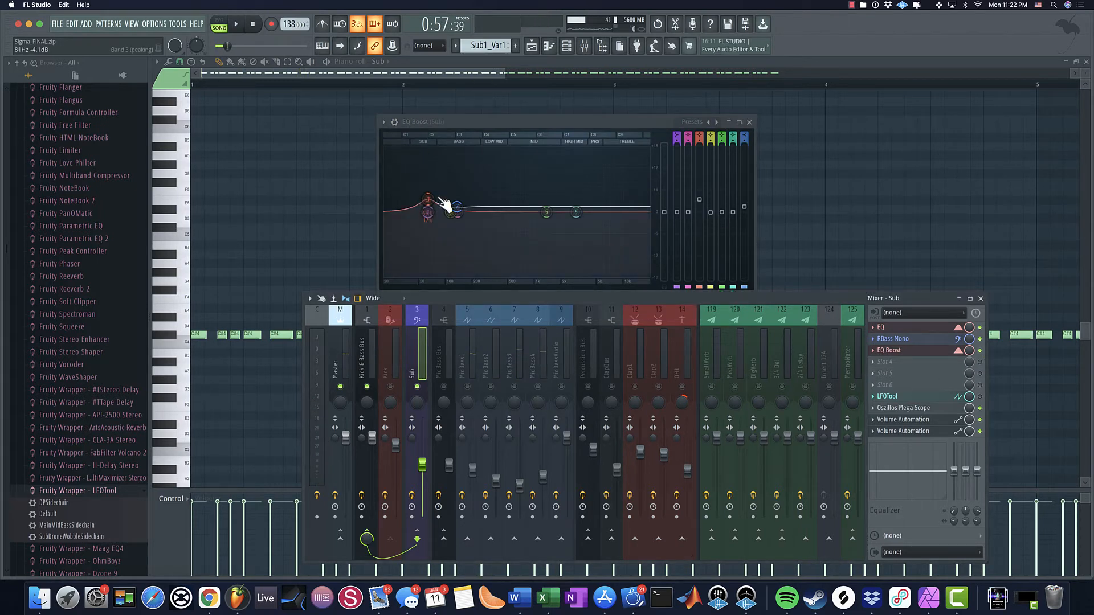
key("space")
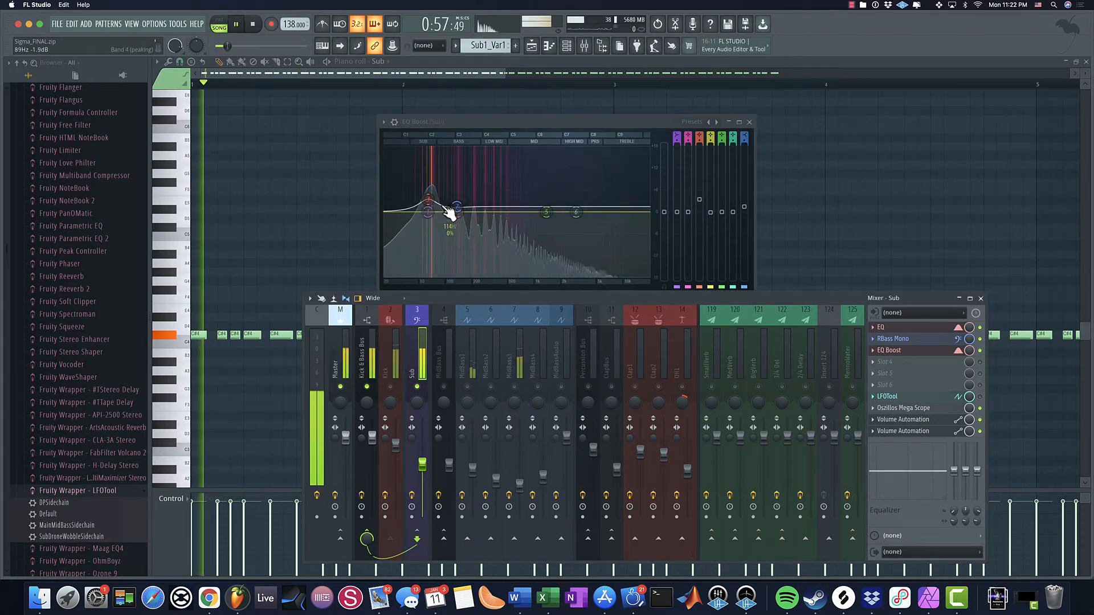
left_click(980, 351)
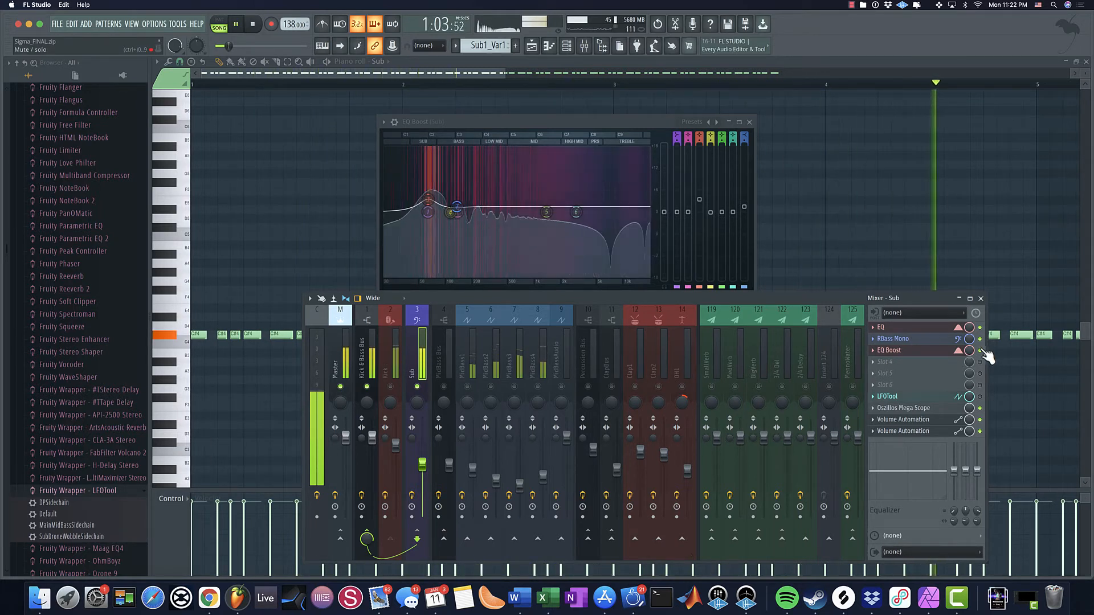
key("space")
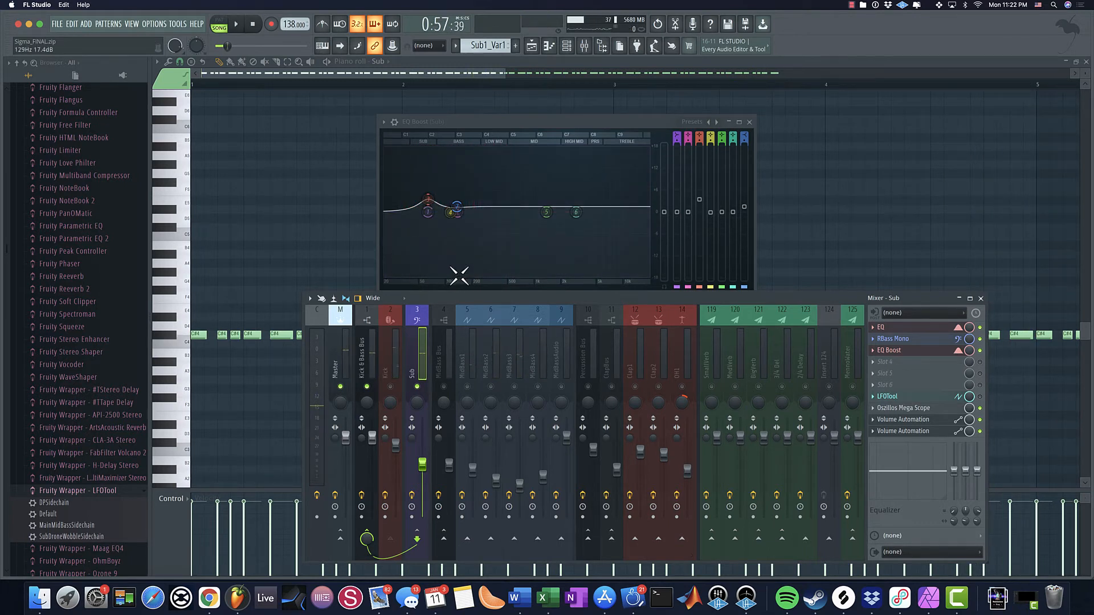
Step: Open the Sub track's LFOTool, place it above the mixer, and compare the sub with and without it during playback
left_click(940, 397)
left_click_drag(513, 374, 519, 118)
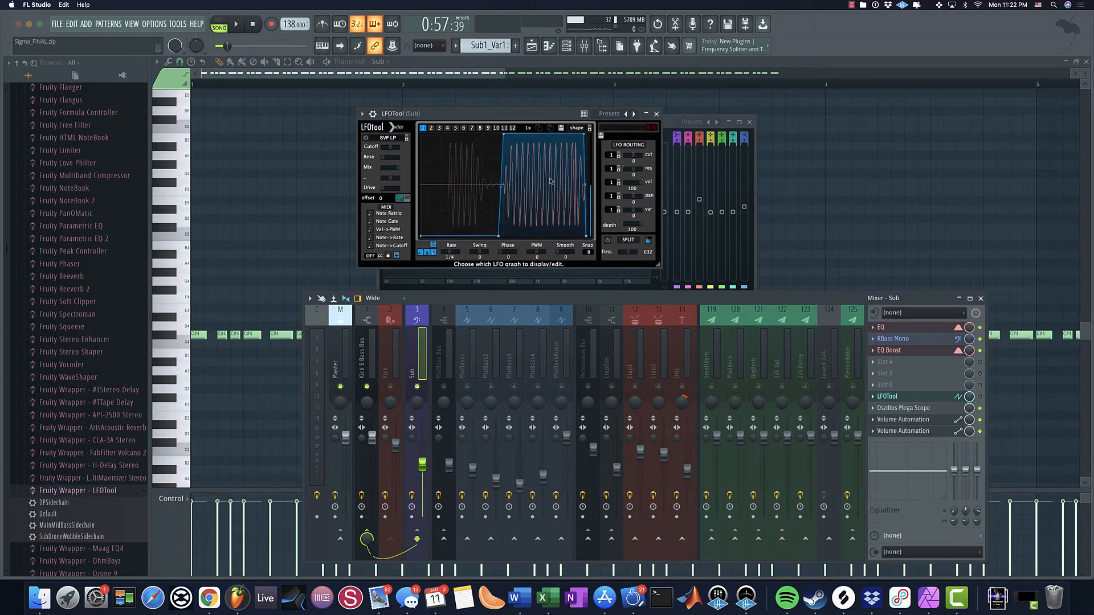
key("space")
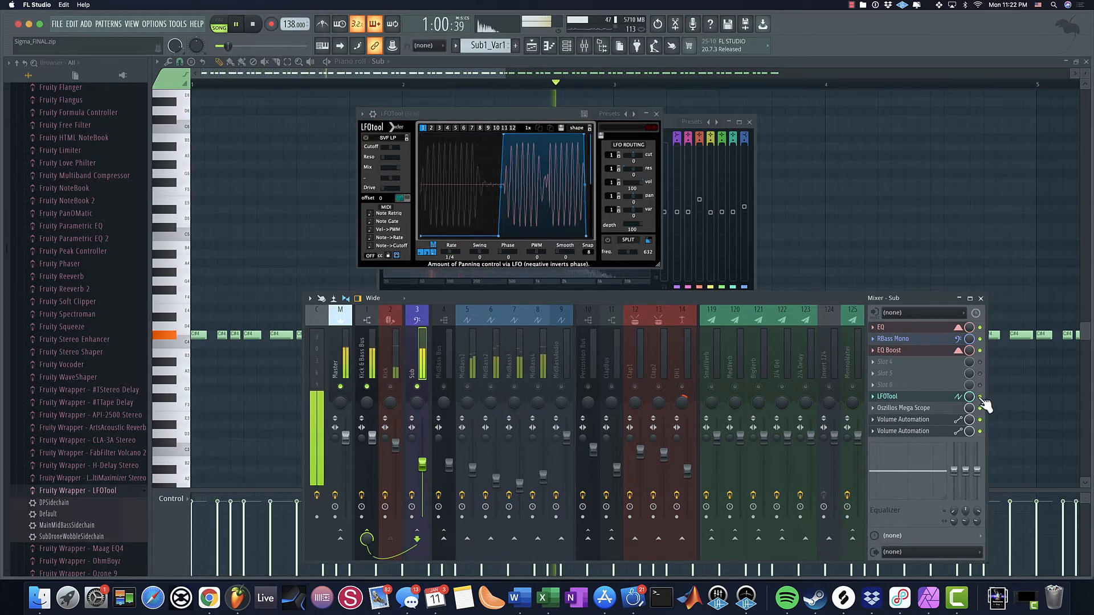
key("space")
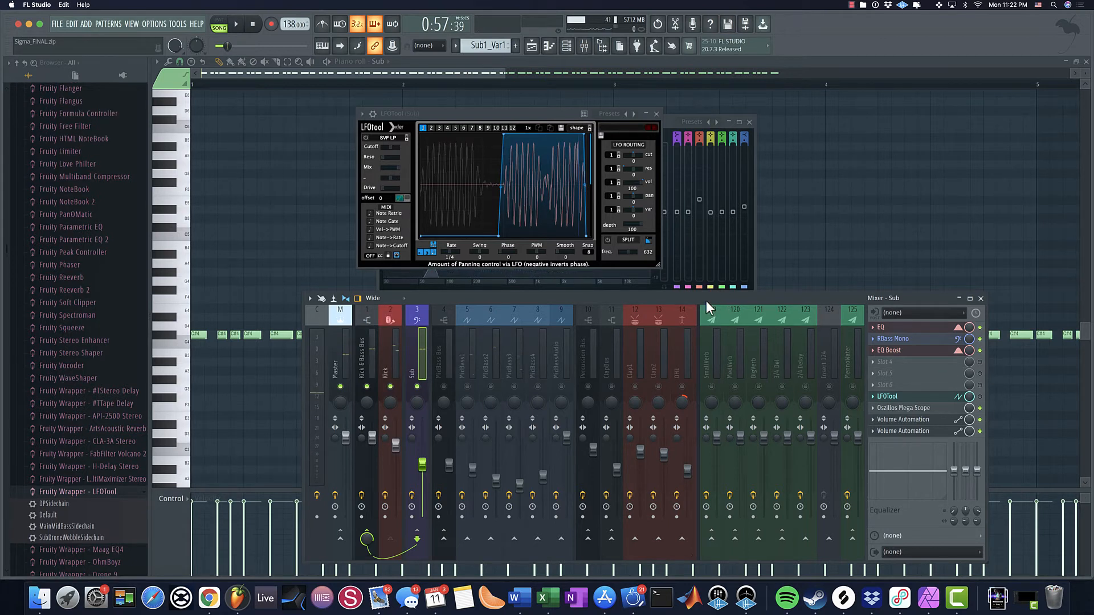
Step: Move the mixer clear of LFOTool and play the kick and sub together to compare the sidechain on and off
left_click_drag(706, 301, 673, 281)
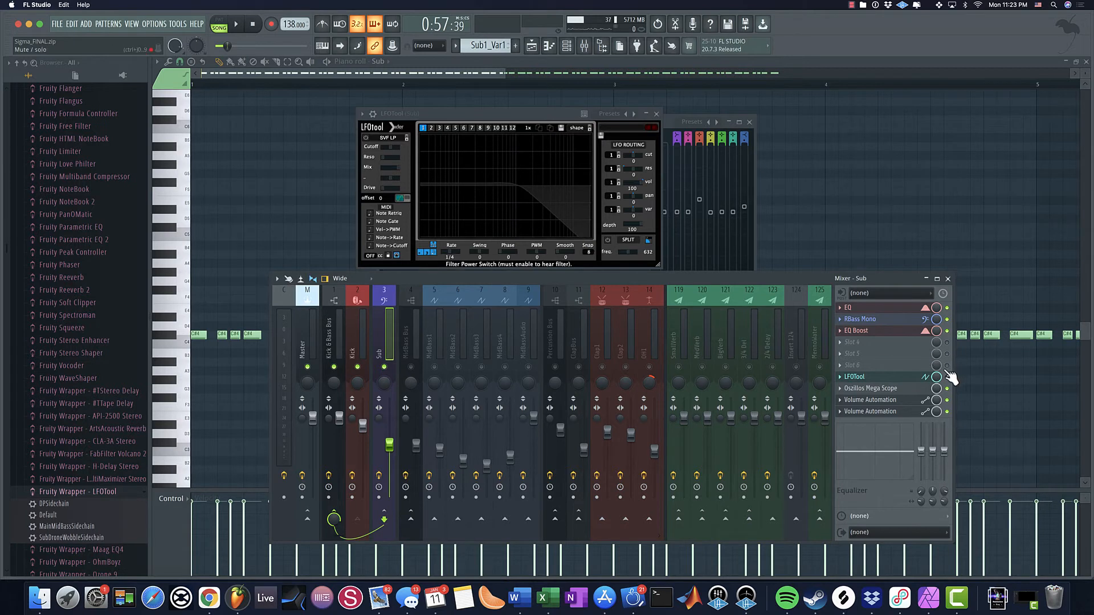
key("space")
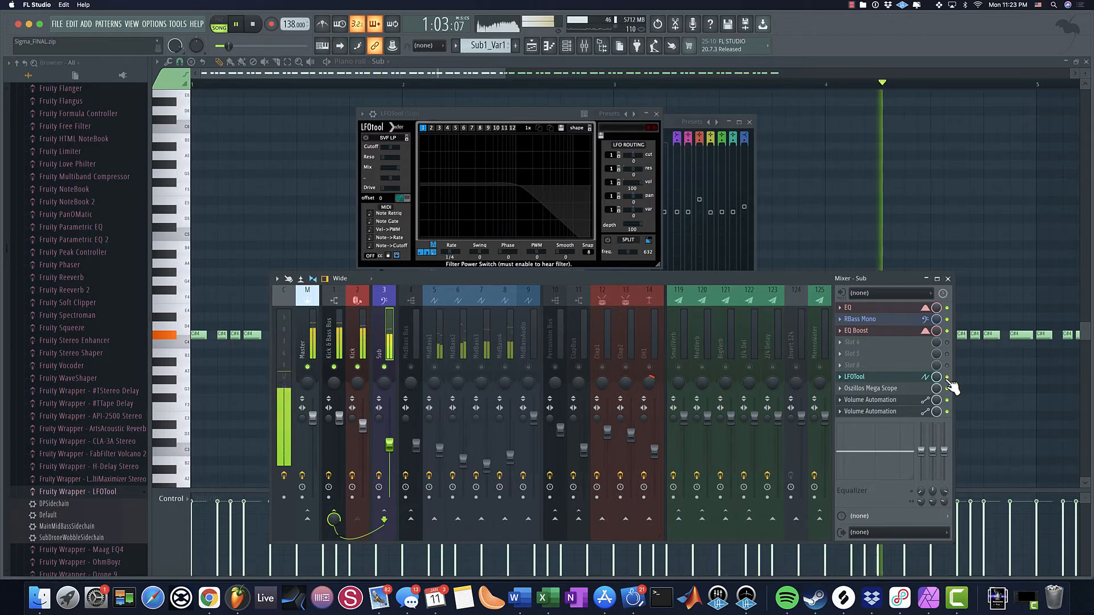
key("space")
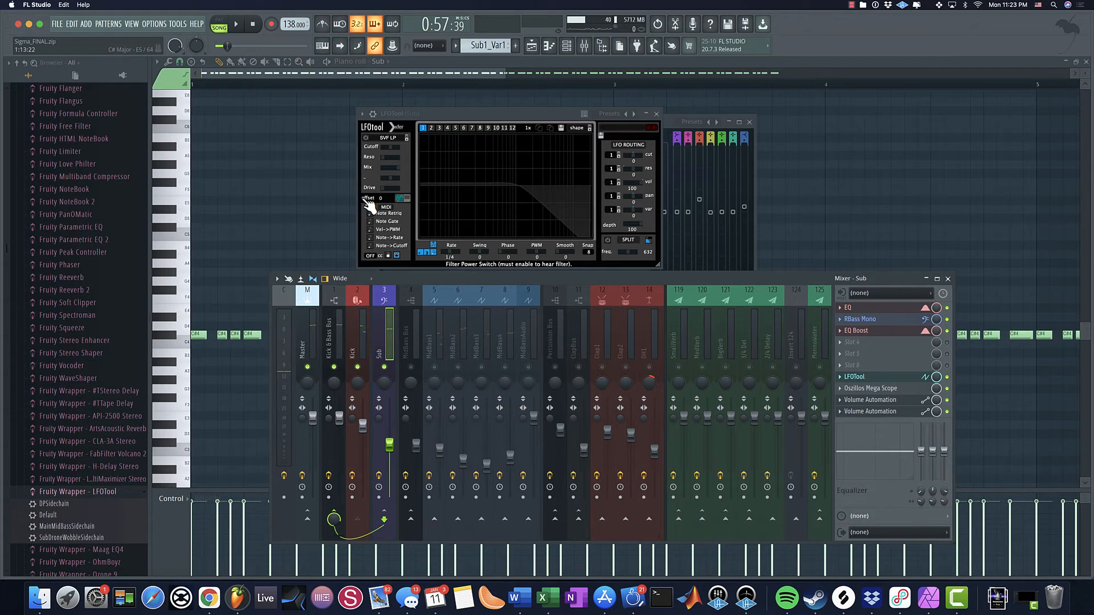
Step: Open the Kick & Bass Bus's Oszillos Mega Scope, hide the mixer, and place the scope below the piano roll notes
left_click(347, 337)
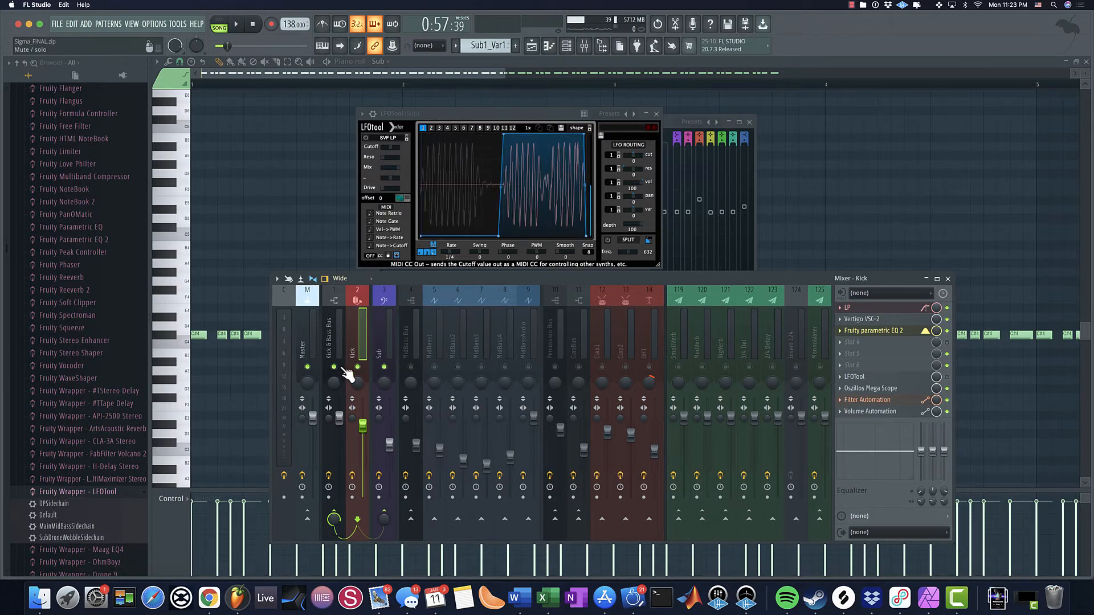
left_click(321, 330)
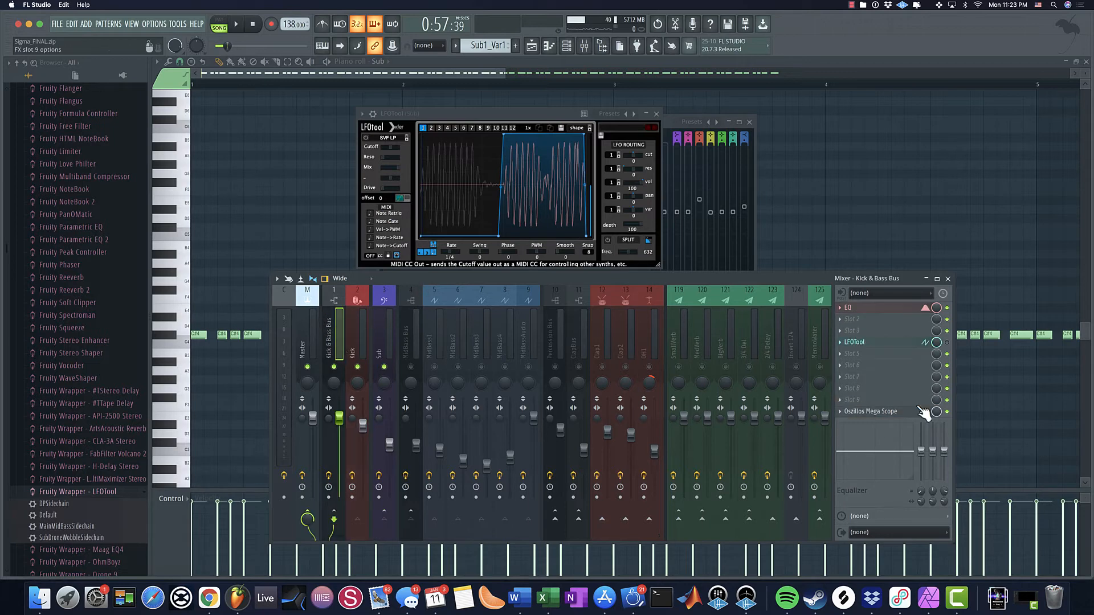
left_click(889, 412)
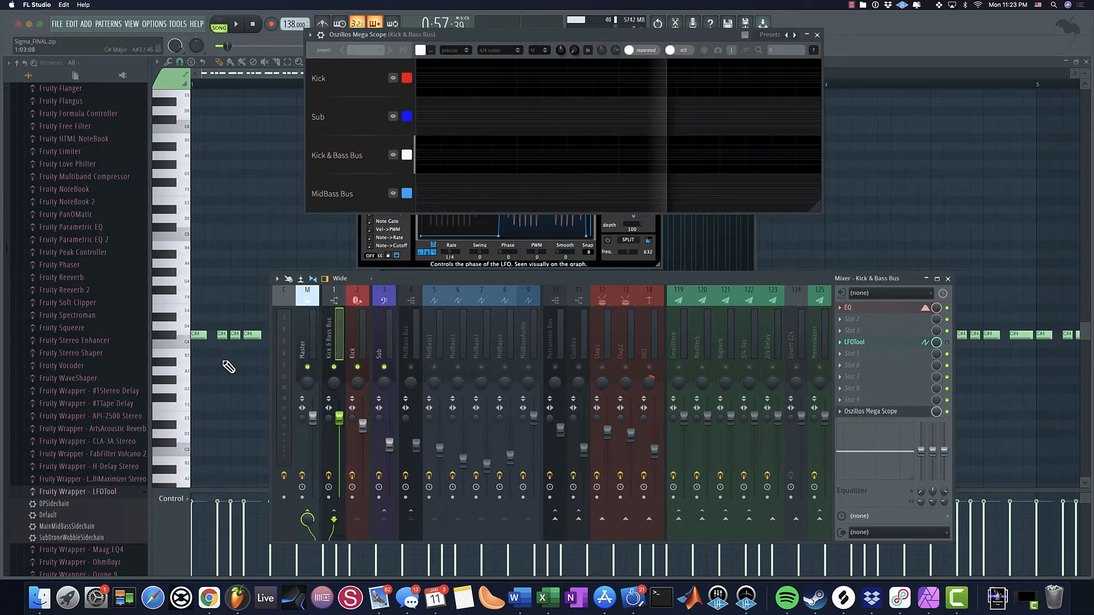
key("F9")
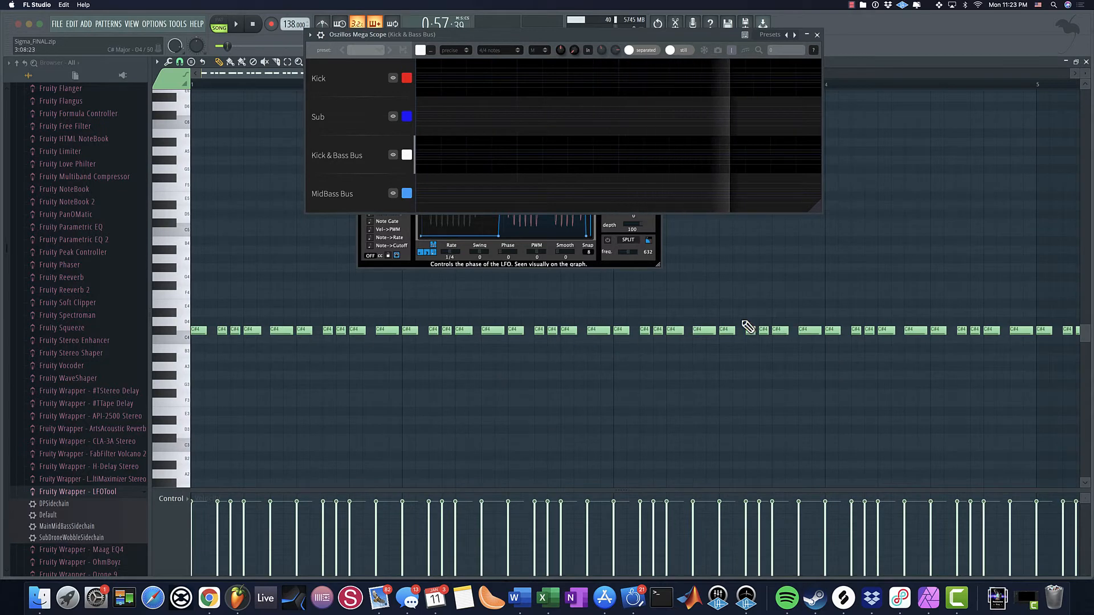
left_click_drag(544, 35, 498, 343)
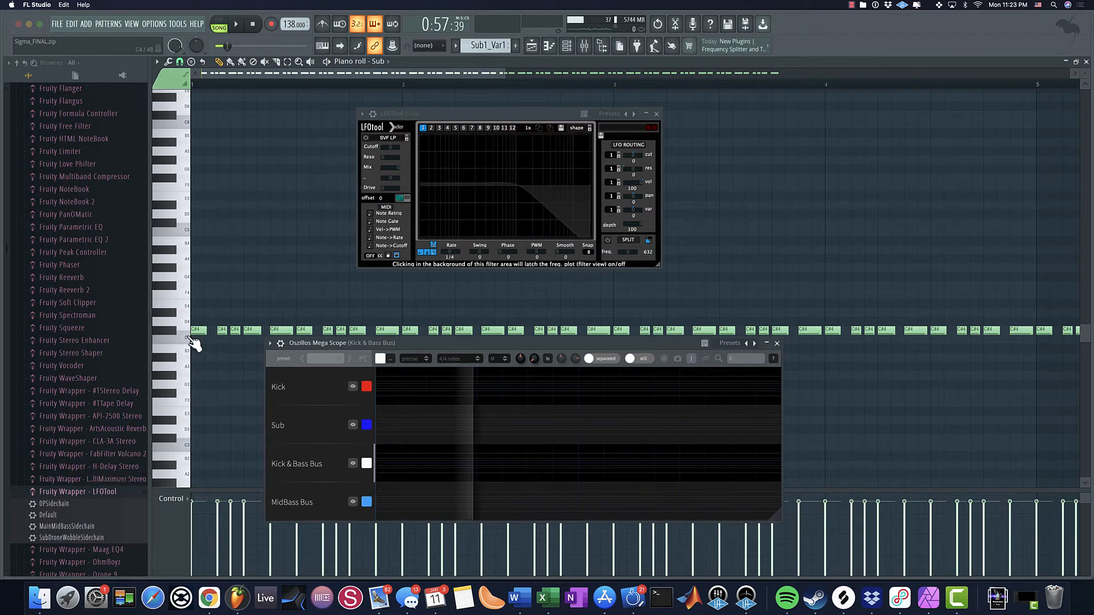
Step: Delete the sub notes that fall on the kick beats from bar 1 to the second beat of bar 3
scroll(193, 344, "down", 3)
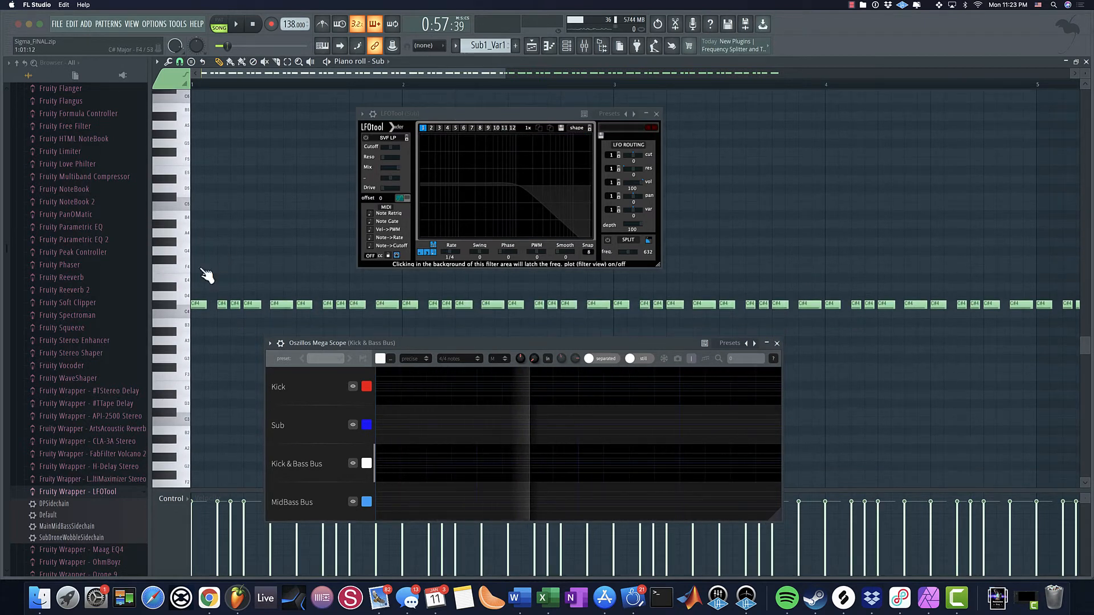
right_click(200, 305)
right_click(252, 304)
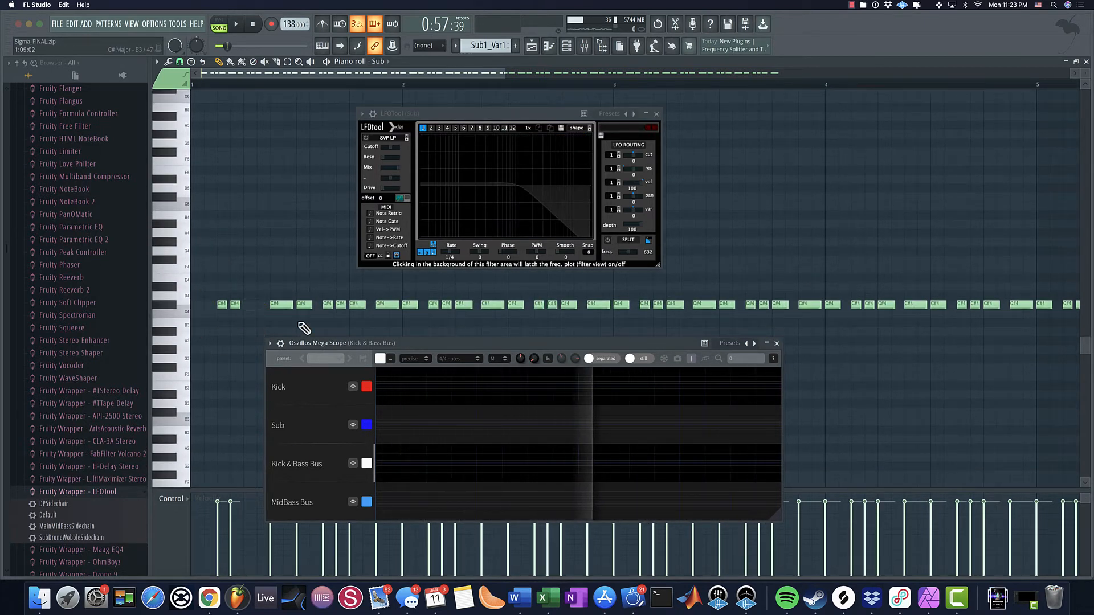
right_click(303, 304)
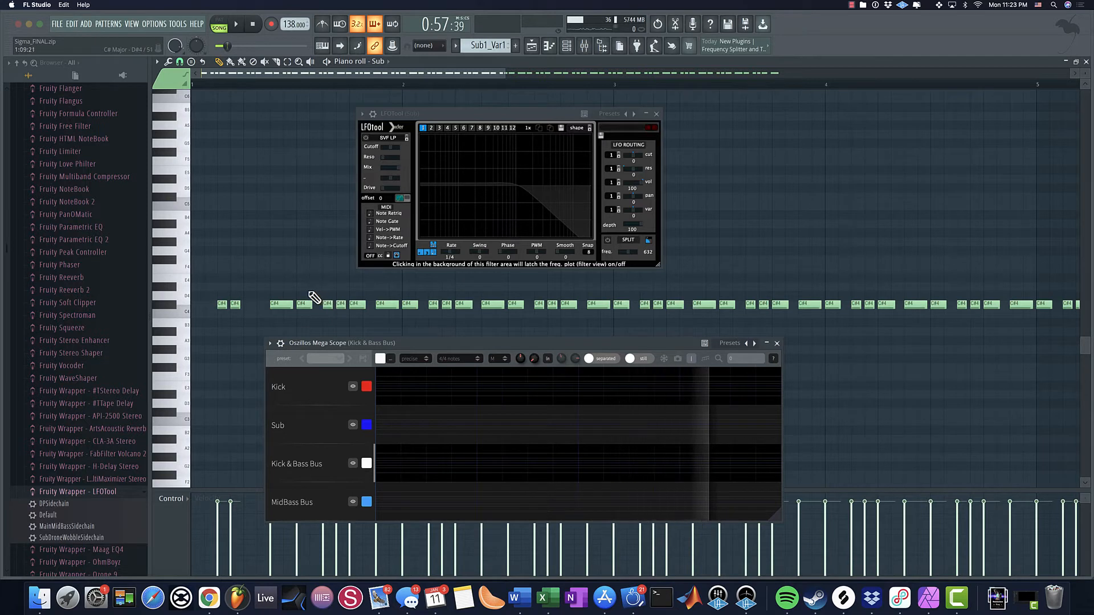
right_click(356, 305)
right_click(409, 305)
right_click(462, 304)
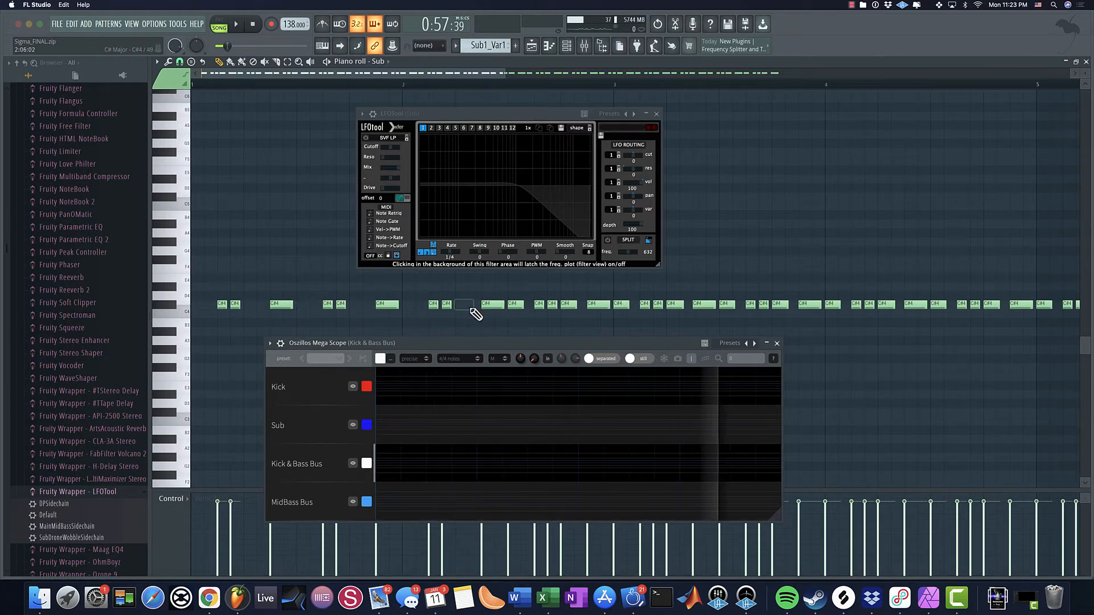
right_click(515, 305)
right_click(569, 305)
right_click(621, 304)
right_click(675, 304)
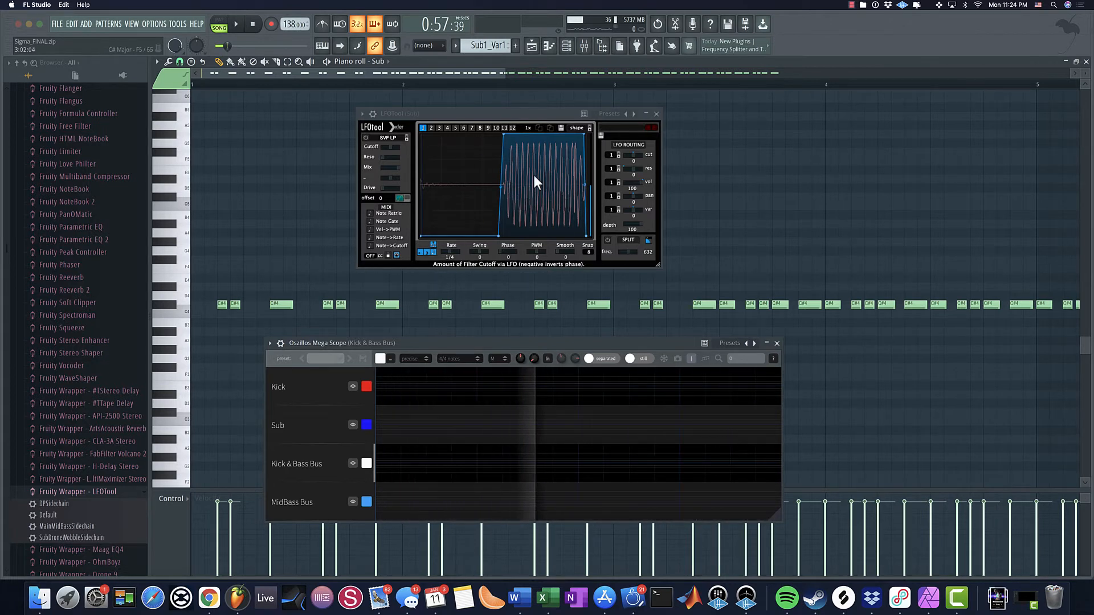
Step: Open the Sub channel's Sylenth1 from the channel rack and move its window beside LFOTool and the scope
scroll(211, 306, "up", 5)
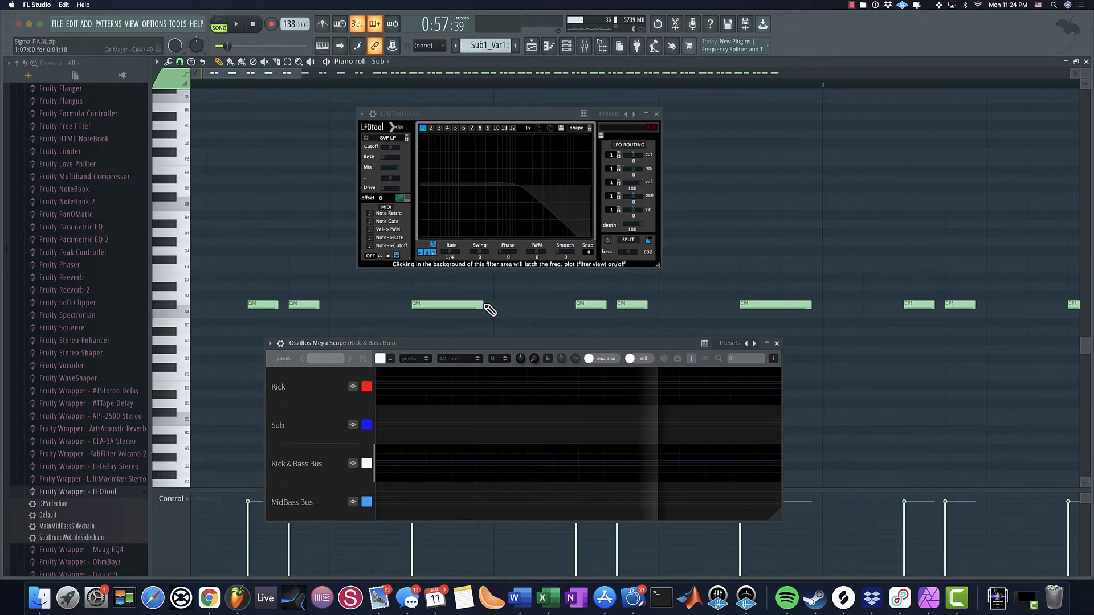
left_click(566, 45)
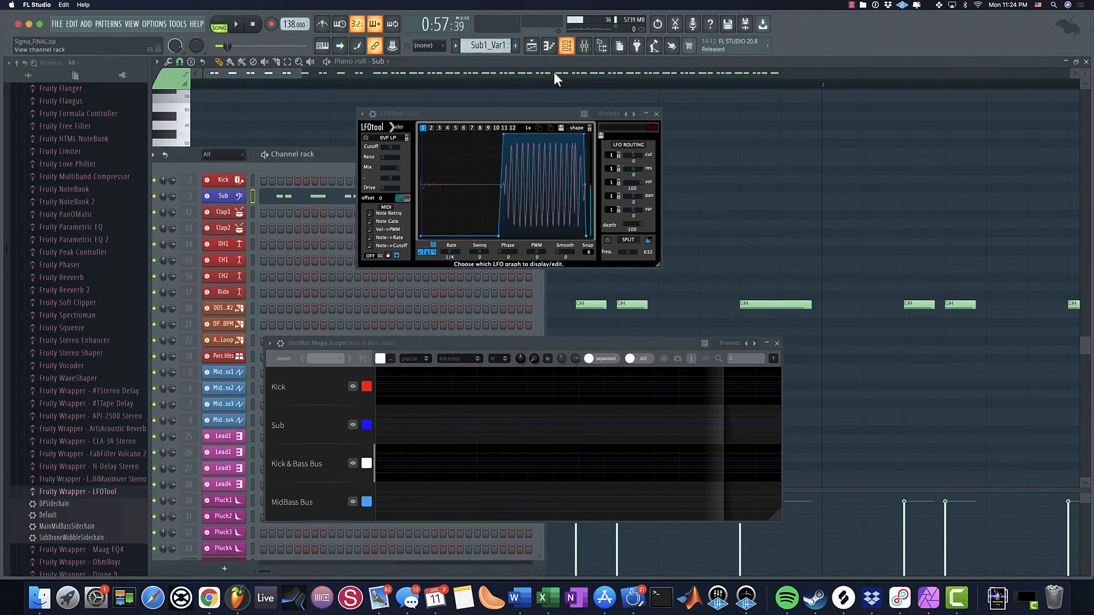
left_click(223, 196)
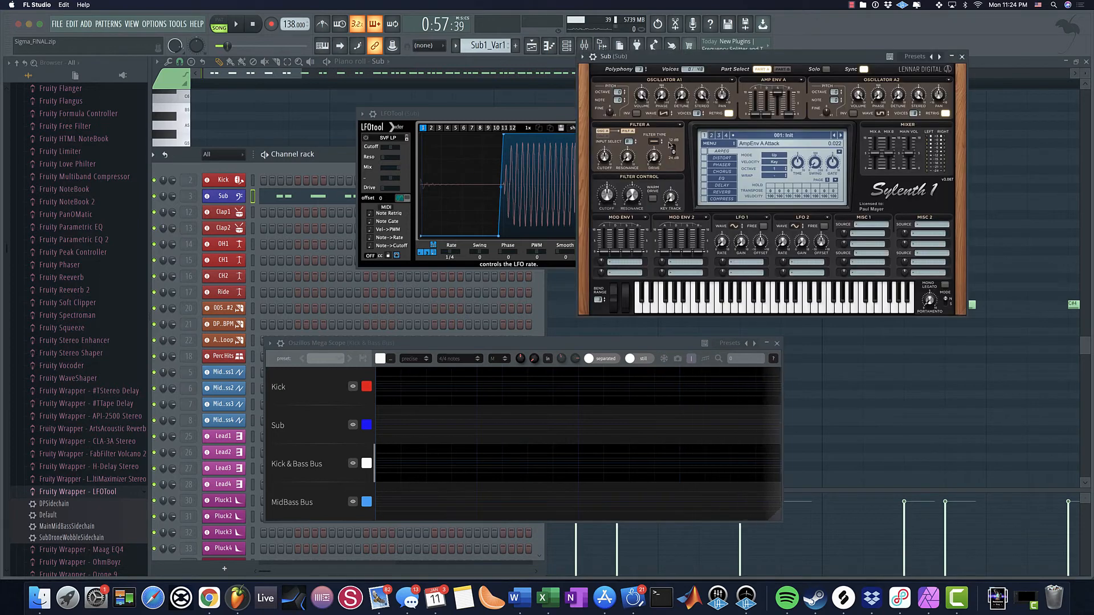
left_click_drag(811, 58, 799, 189)
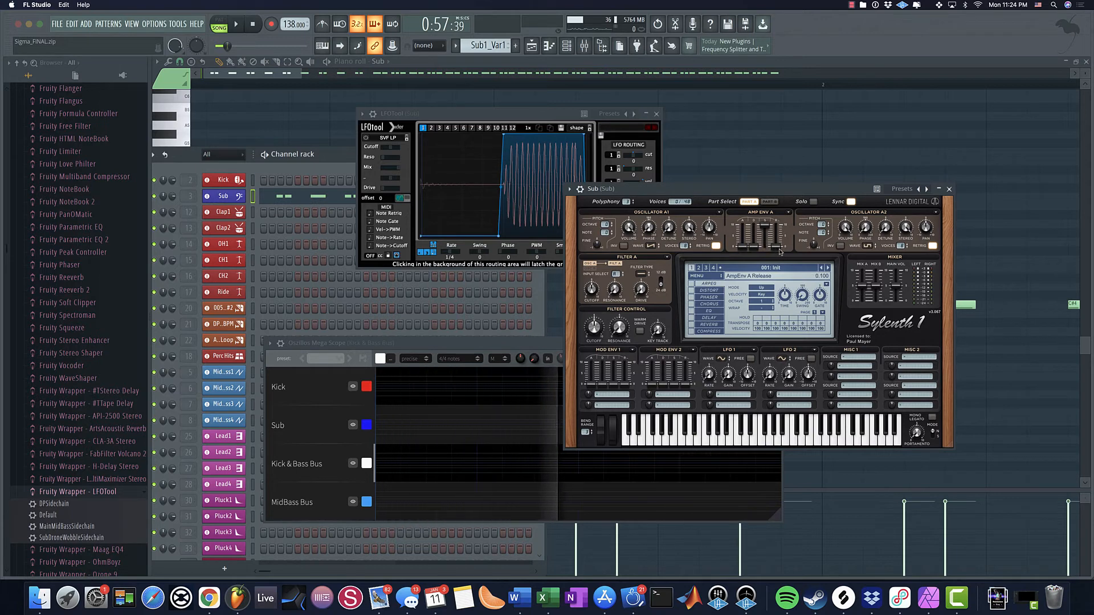
Step: Set Sylenth1's AmpEnv A Release to 0, start playback, raise the release to about 0.69, and stop
left_click_drag(780, 251, 772, 294)
key("space")
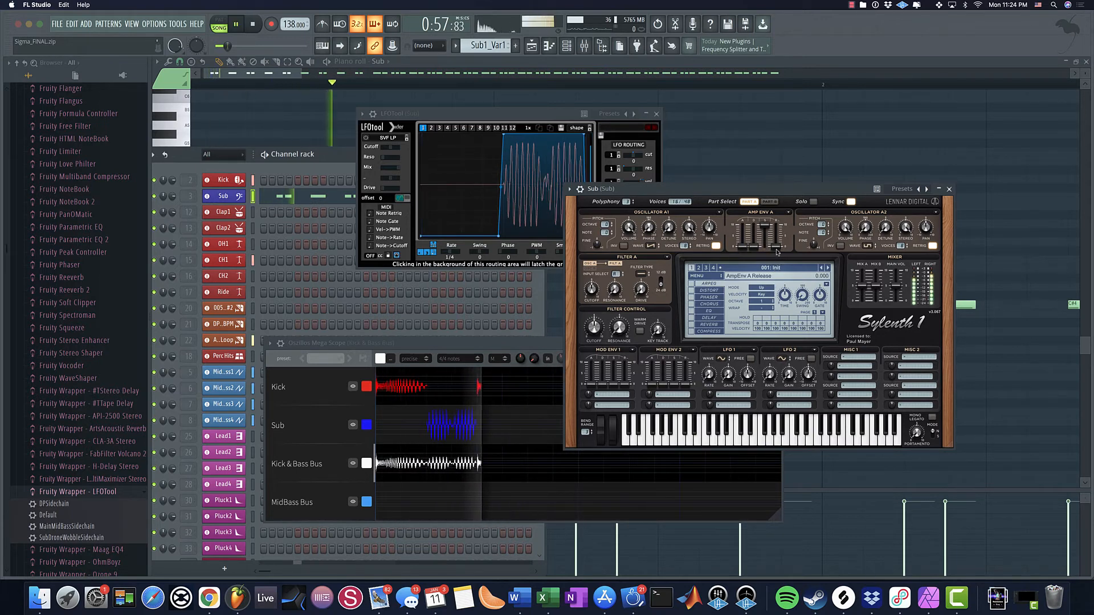
mouse_move(778, 250)
left_mouse_down()
mouse_move(777, 232)
mouse_move(777, 247)
left_mouse_up()
key("space")
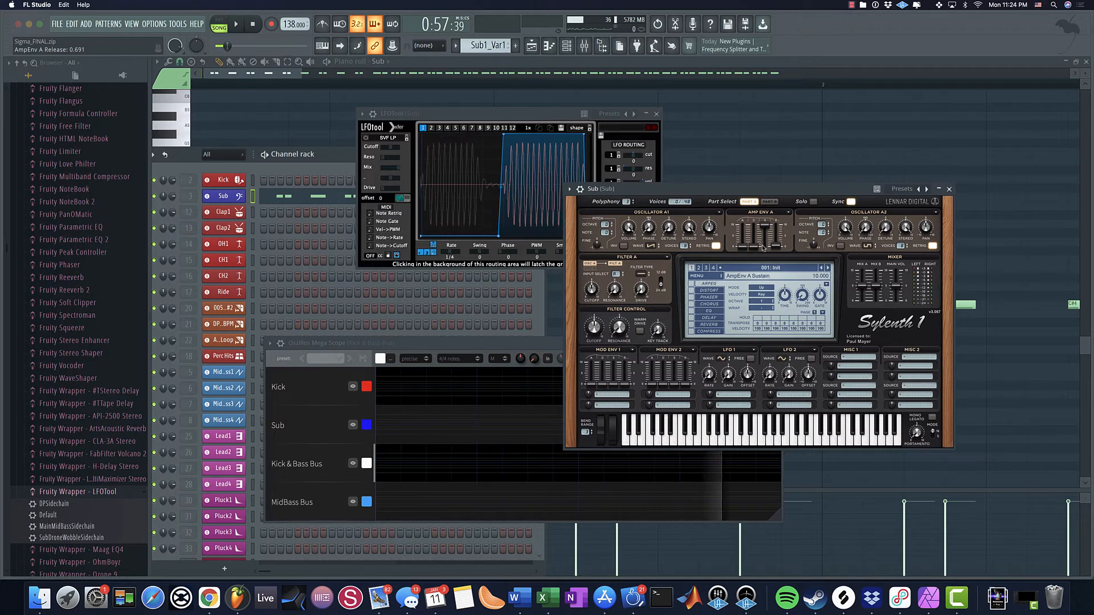
Step: Audition AmpEnv A Release at lower values from 0.183 down to 0, and set it to about 0.068
left_click_drag(777, 247, 776, 249)
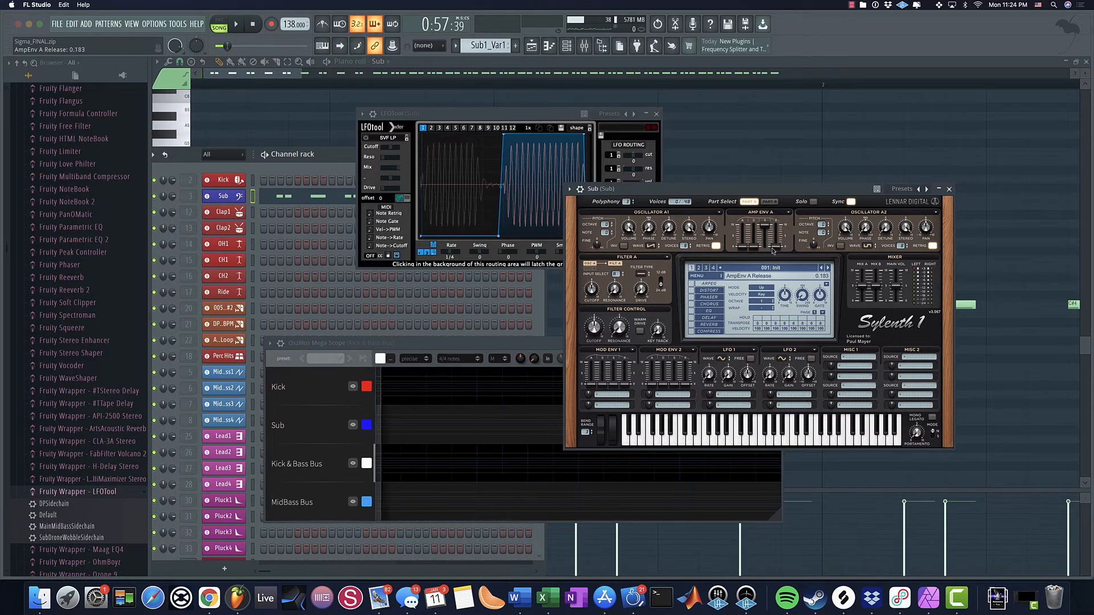
key("space")
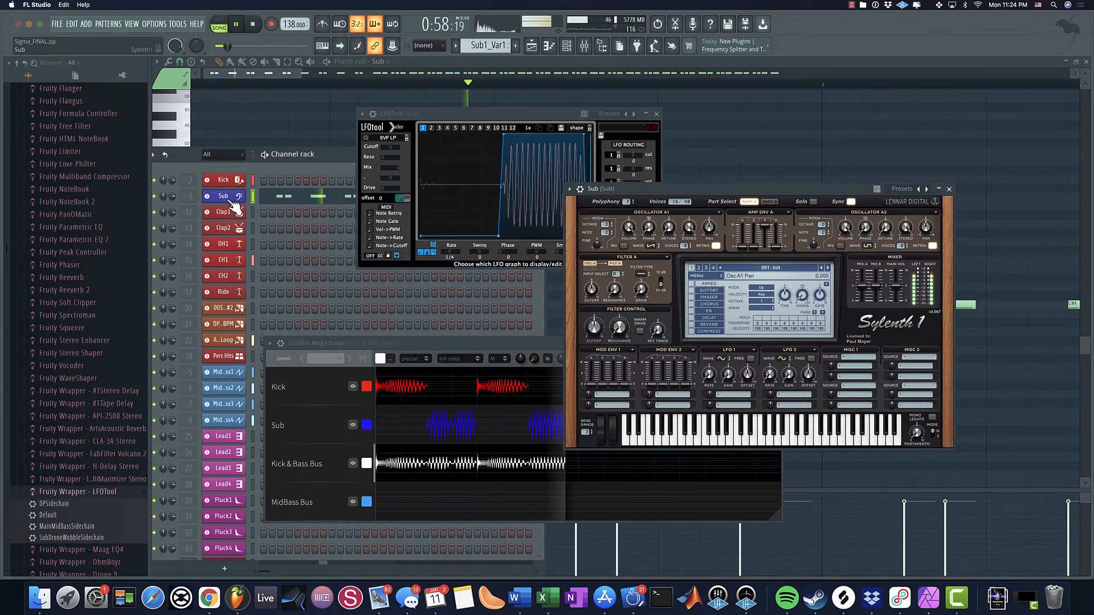
left_click_drag(783, 241, 772, 308)
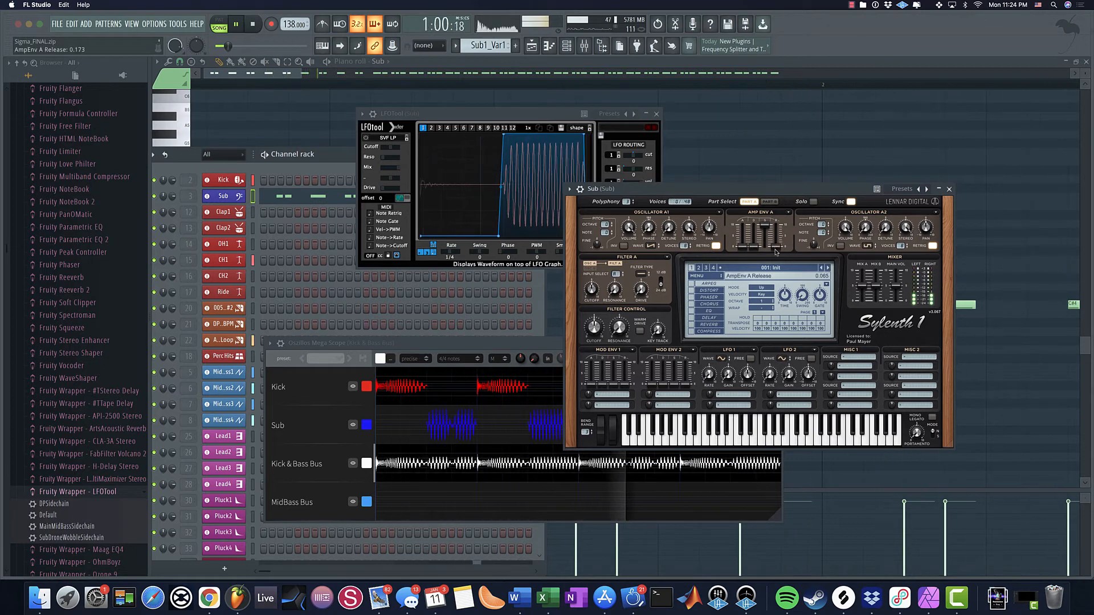
key("space")
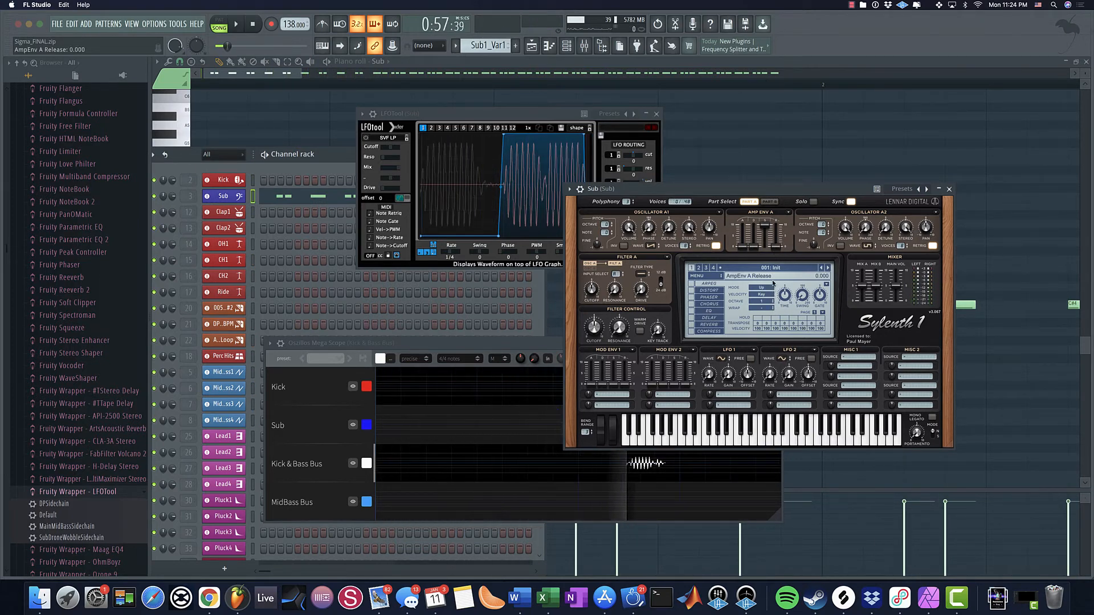
left_click_drag(773, 283, 775, 249)
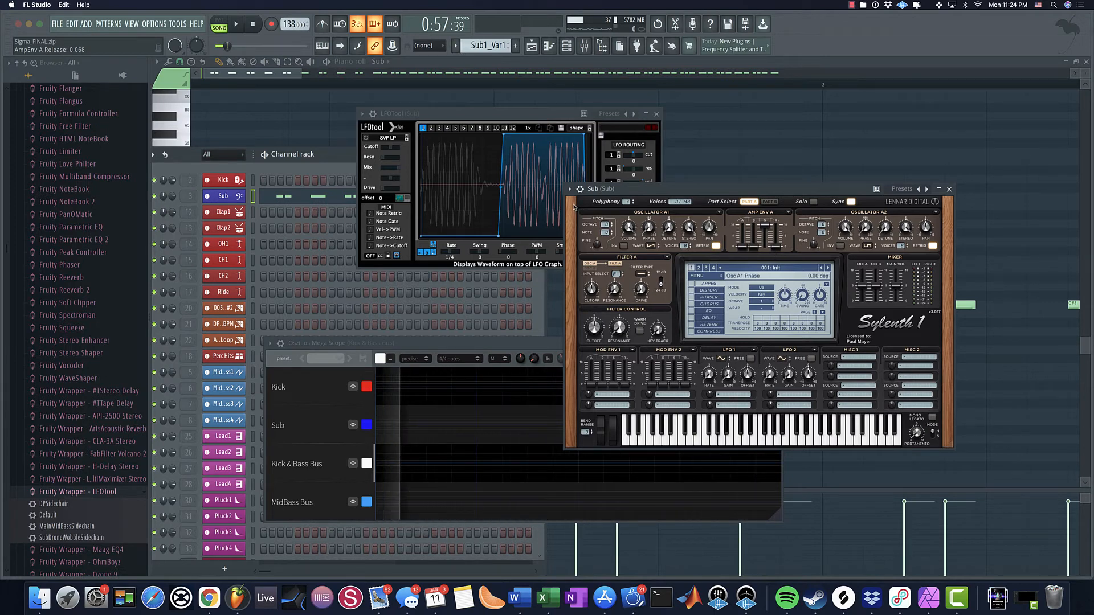
Step: Open the mixer, start playback, and arrange the Oszillos Mega Scope above it and Sylenth1 below it
left_click_drag(733, 188, 841, 190)
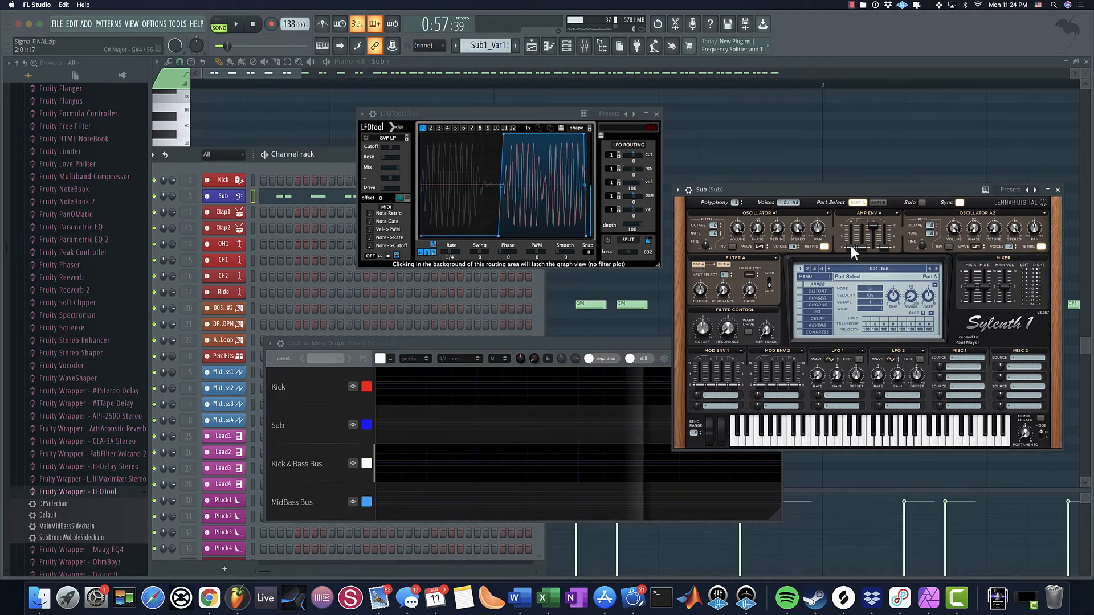
left_click(433, 177)
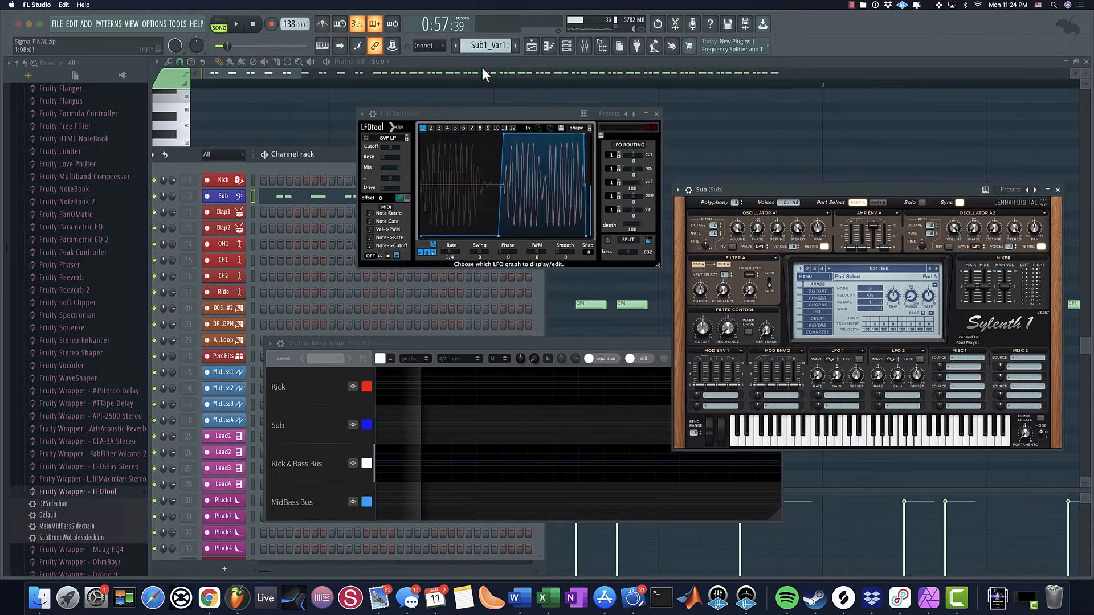
left_click(584, 45)
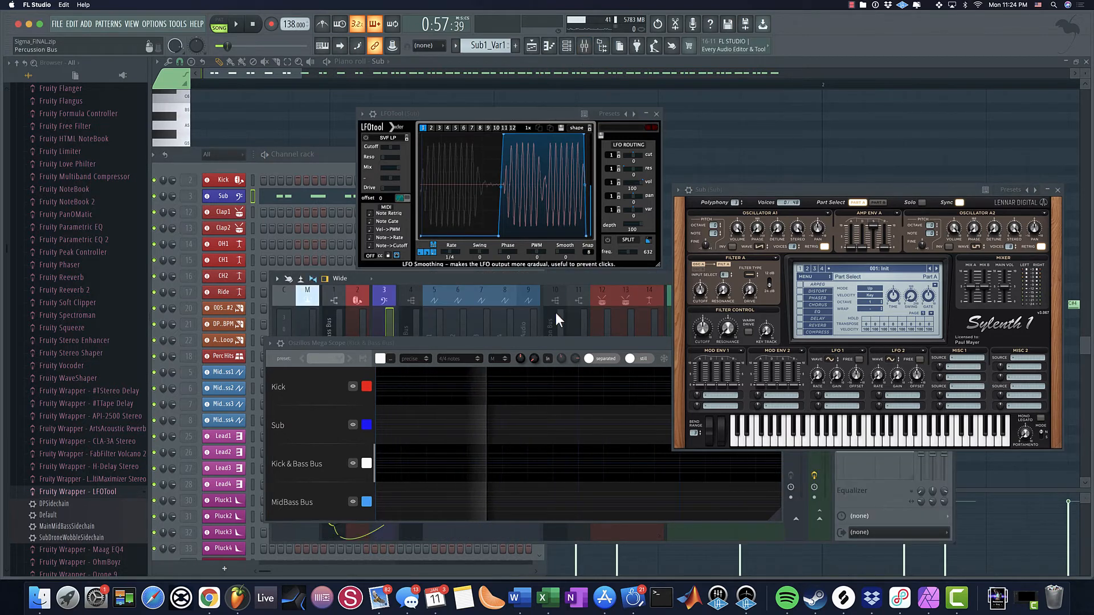
mouse_move(403, 344)
left_mouse_down()
mouse_move(448, 456)
mouse_move(379, 38)
mouse_move(300, 47)
left_mouse_up()
key("space")
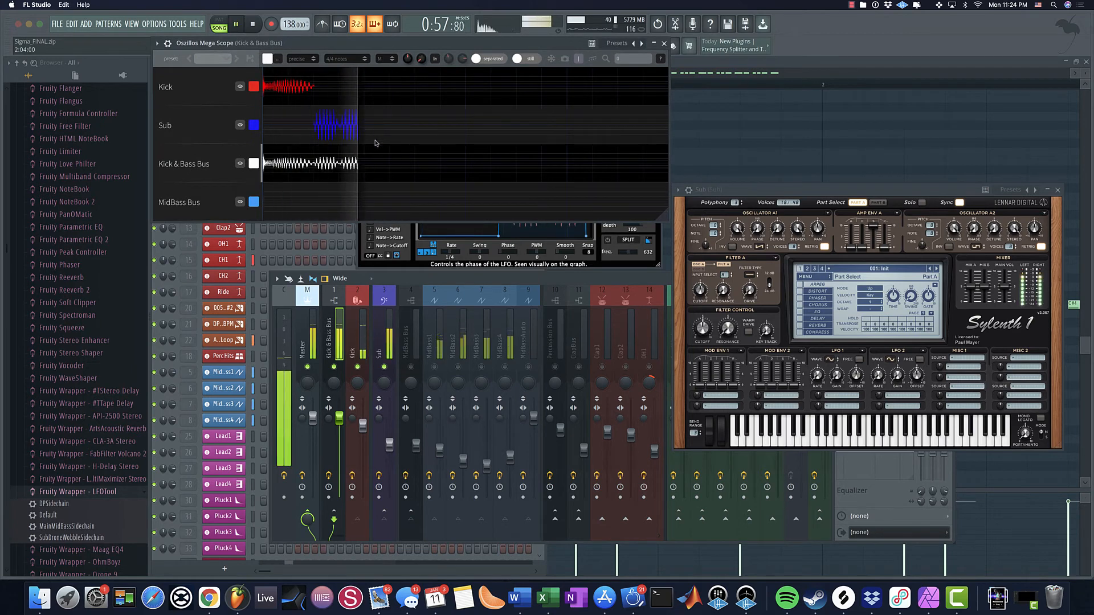
left_click_drag(840, 187, 692, 409)
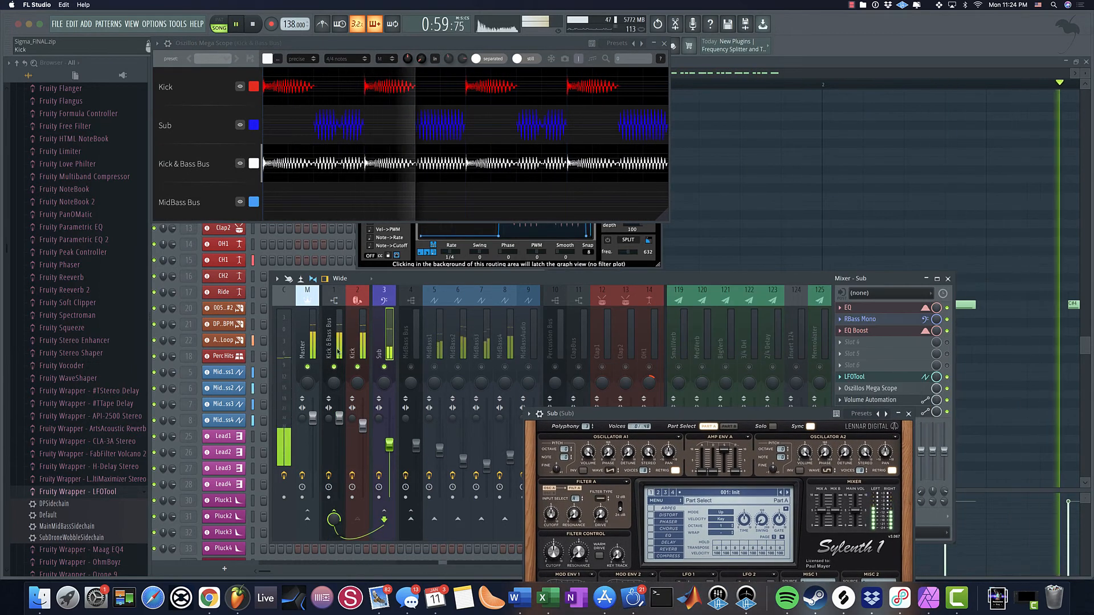
Step: Compare the Sub waveform with the mixer track's LFOTool bypassed and re-enabled, and restart playback
left_click(948, 377)
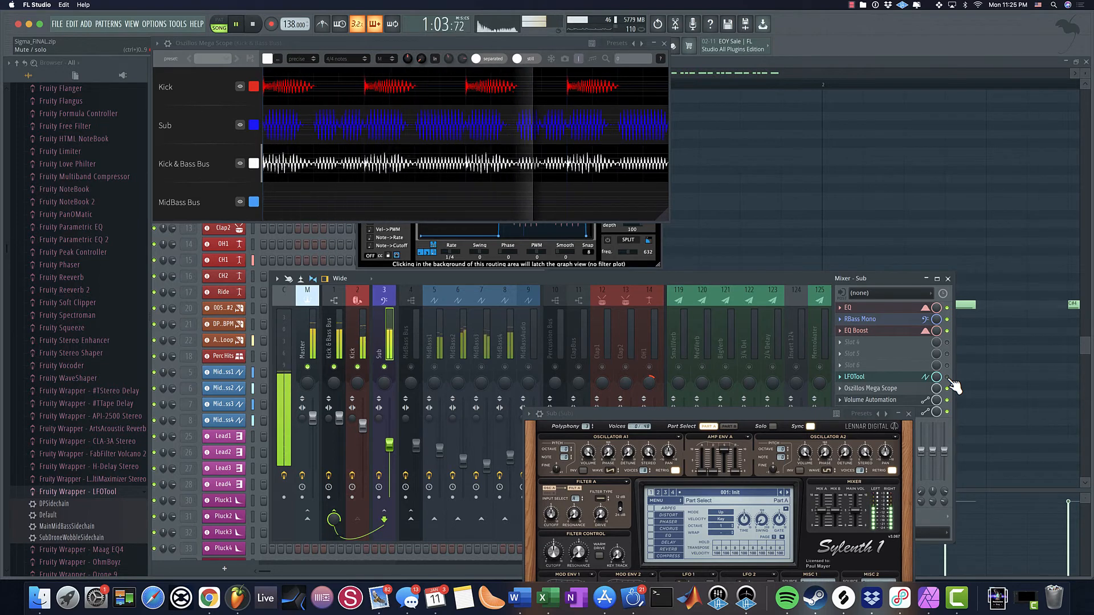
left_click(947, 378)
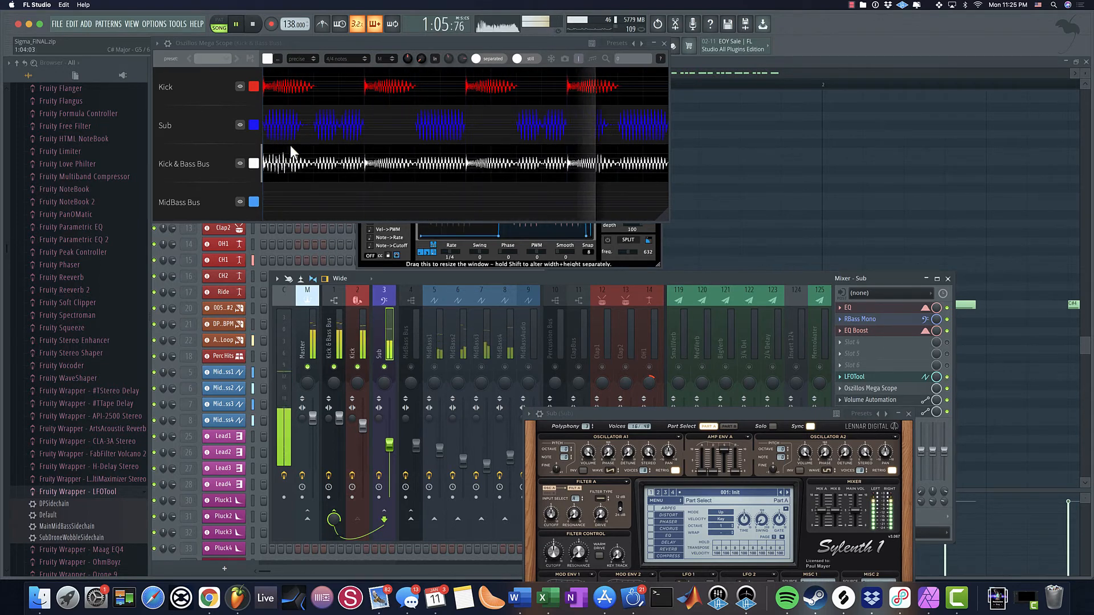
key("space")
key("space")
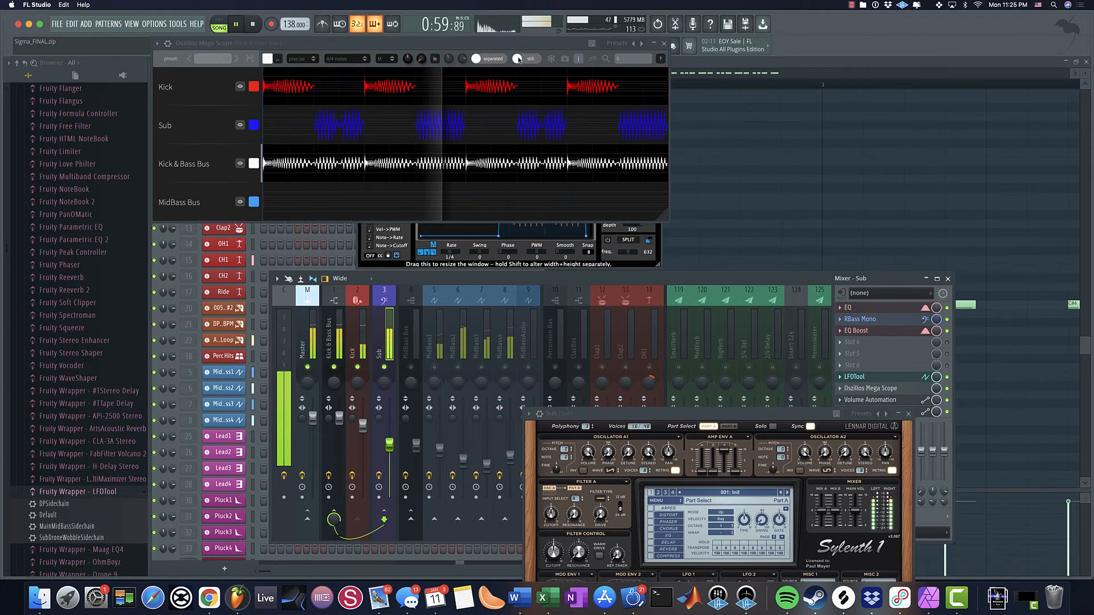
Step: Enlarge the Oszillos Mega Scope window and capture a frozen view of the kick, sub and bus waveforms from playback
left_click(520, 59)
left_click(521, 59)
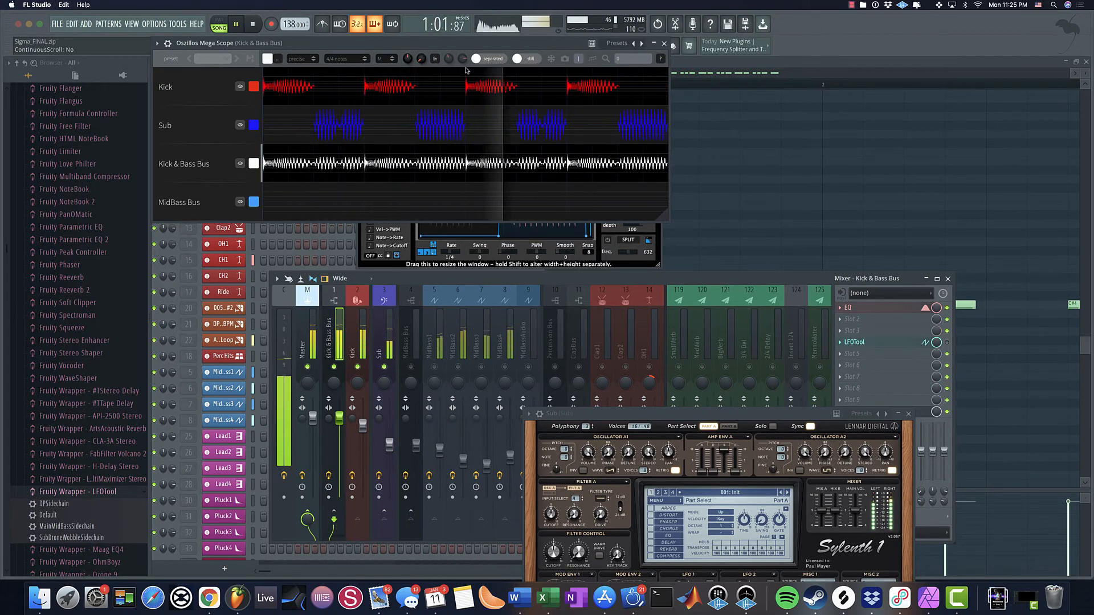
key("space")
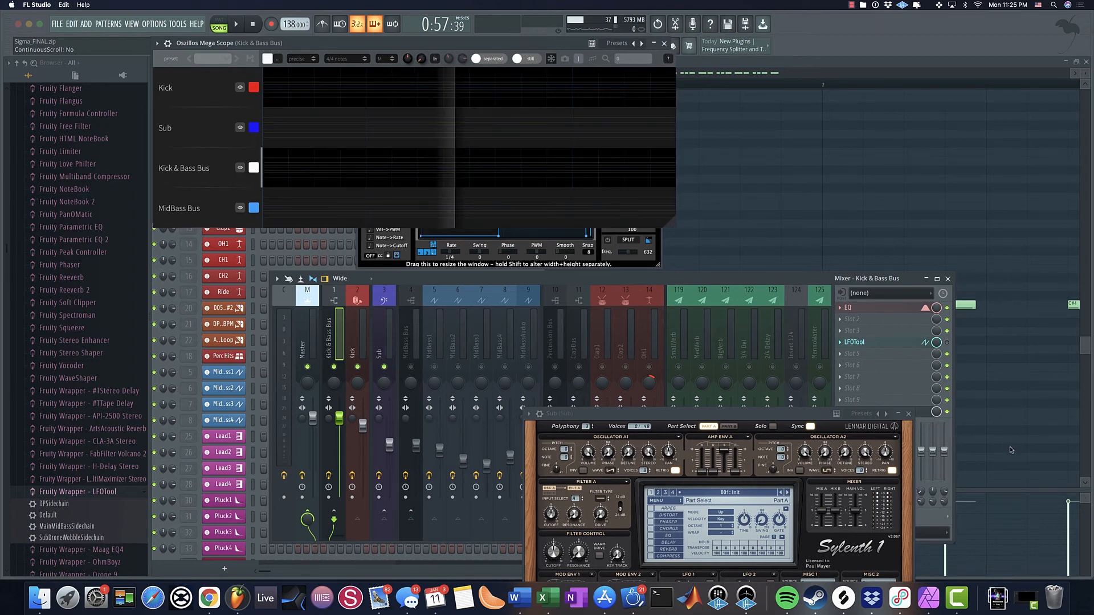
left_click_drag(667, 216, 1012, 454)
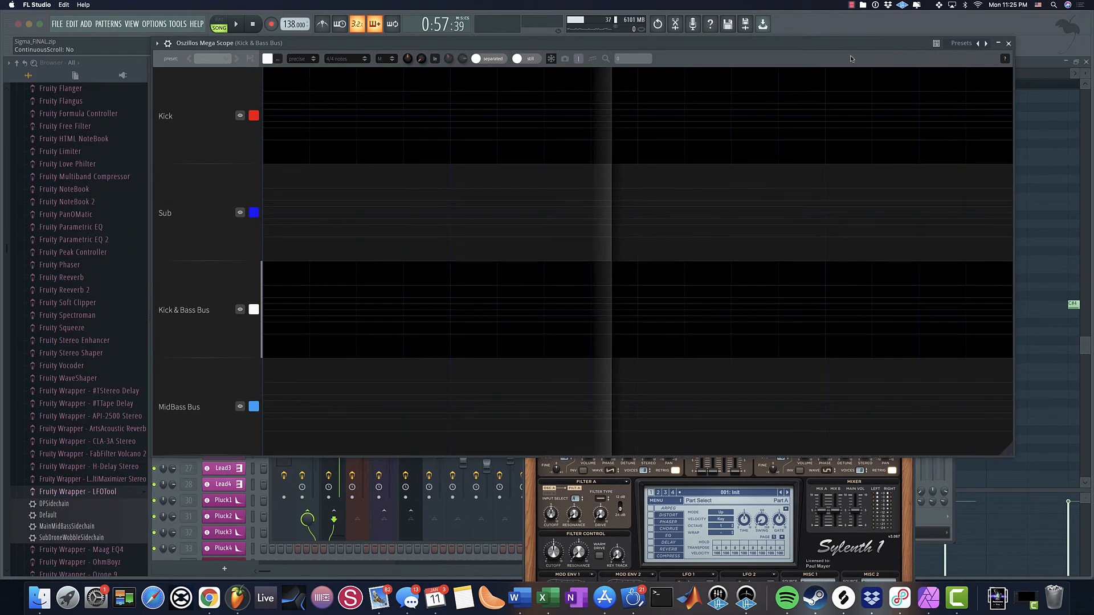
key("space")
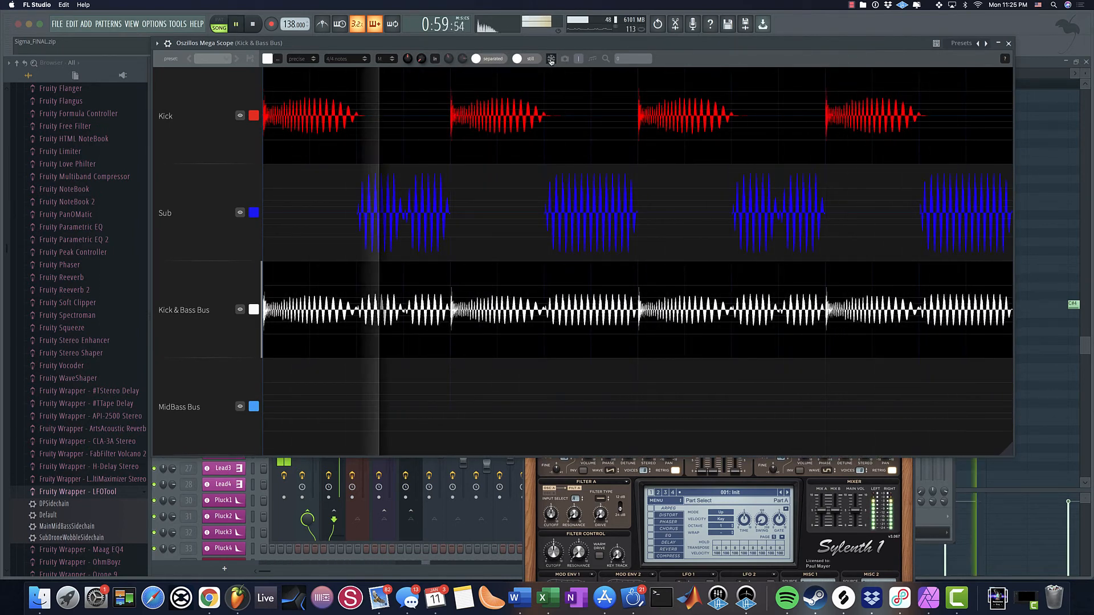
key("space")
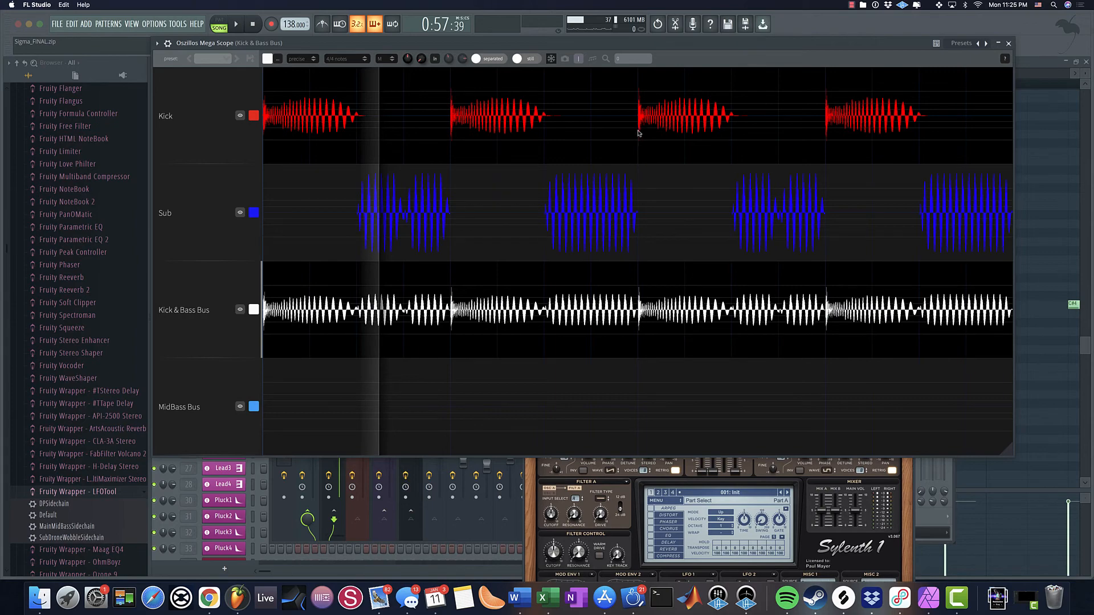
Step: Place the scope below the mixer's mute switches and unmute MidBass Bus, MidBass1 to MidBass4 and MidBassAudio
left_click_drag(746, 37, 811, 61)
left_click(659, 114)
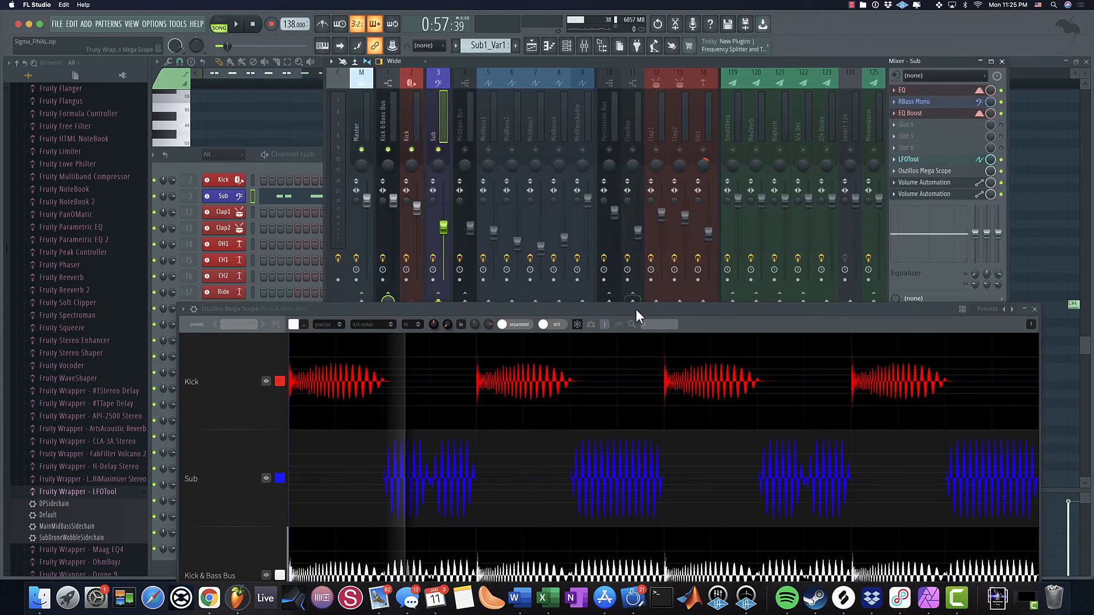
left_click_drag(636, 310, 607, 183)
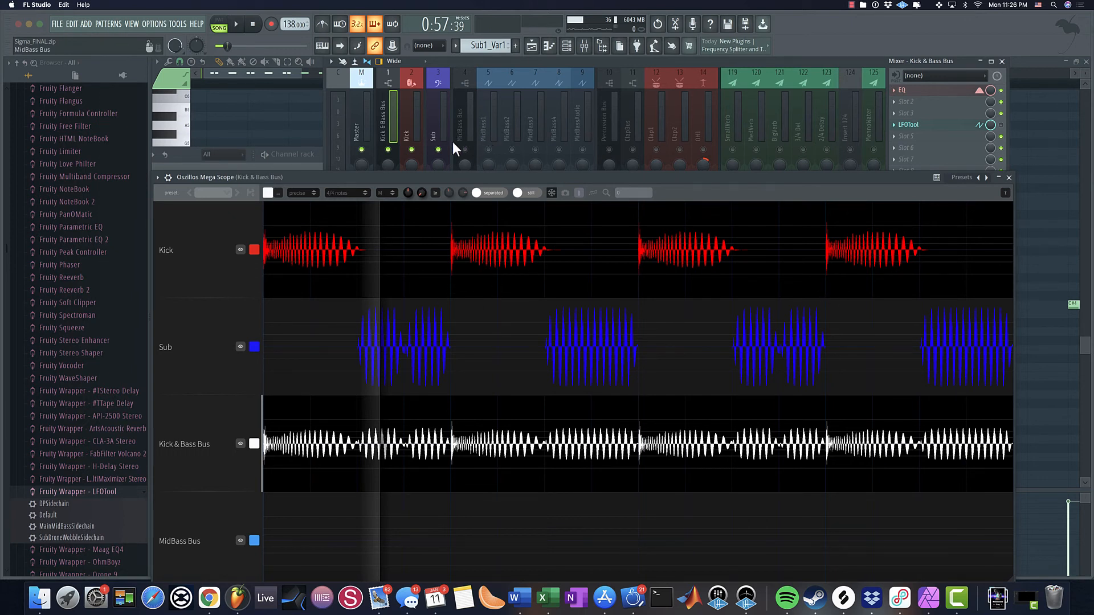
left_click(465, 149)
left_click(488, 149)
left_click(535, 150)
left_click(559, 150)
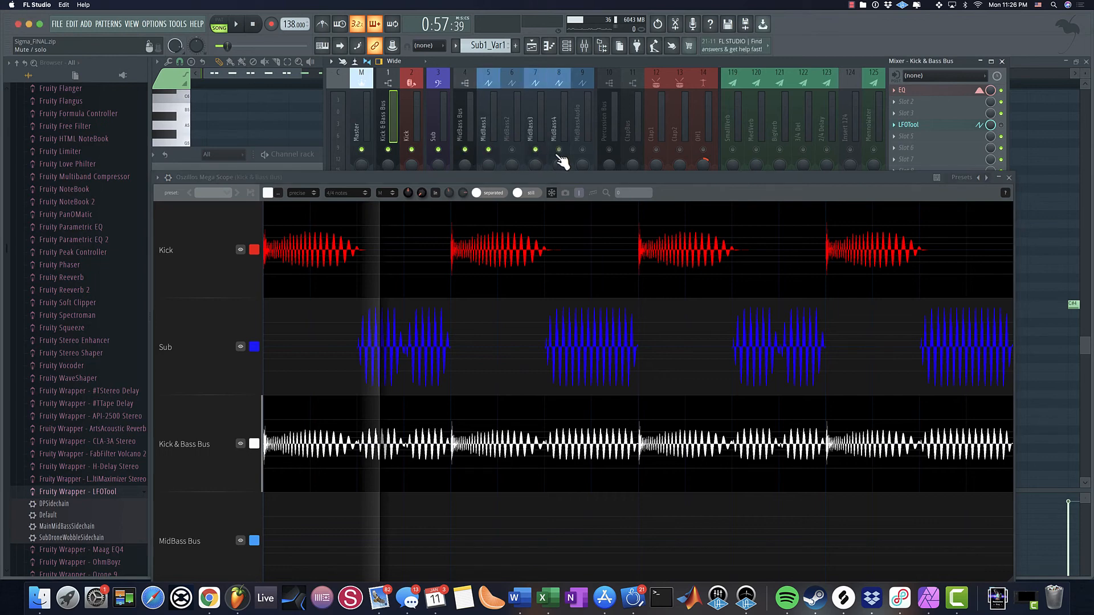
left_click(582, 149)
left_click(535, 150)
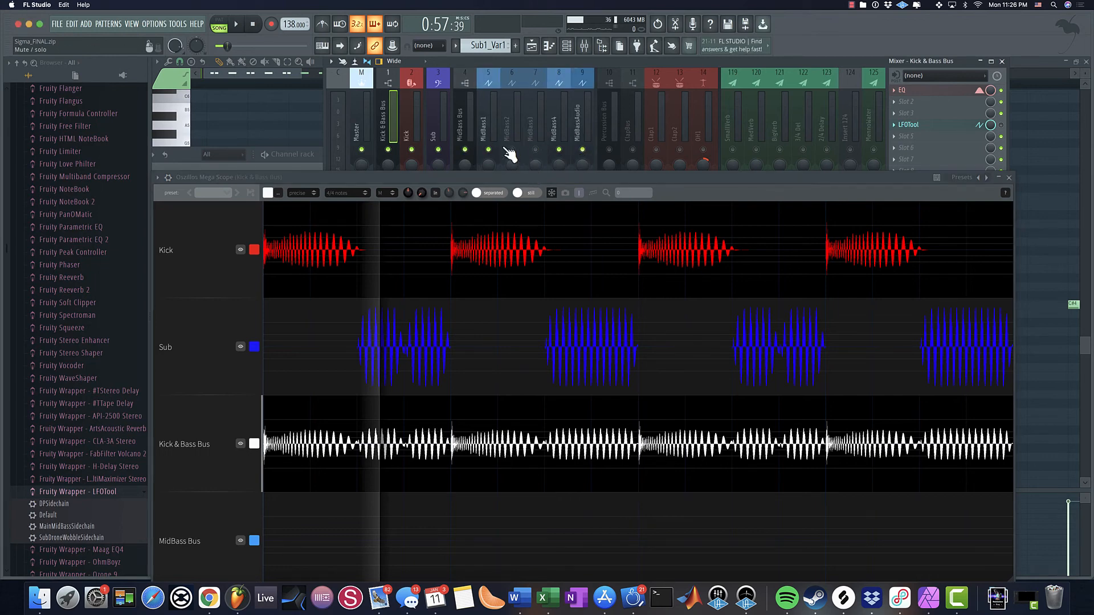
left_click(510, 151)
left_click(535, 151)
Step: Play the track, freeze the scope to view the MidBass Bus waveform, and check the MidBass Bus track in the mixer
key("space")
left_click_drag(584, 178, 579, 88)
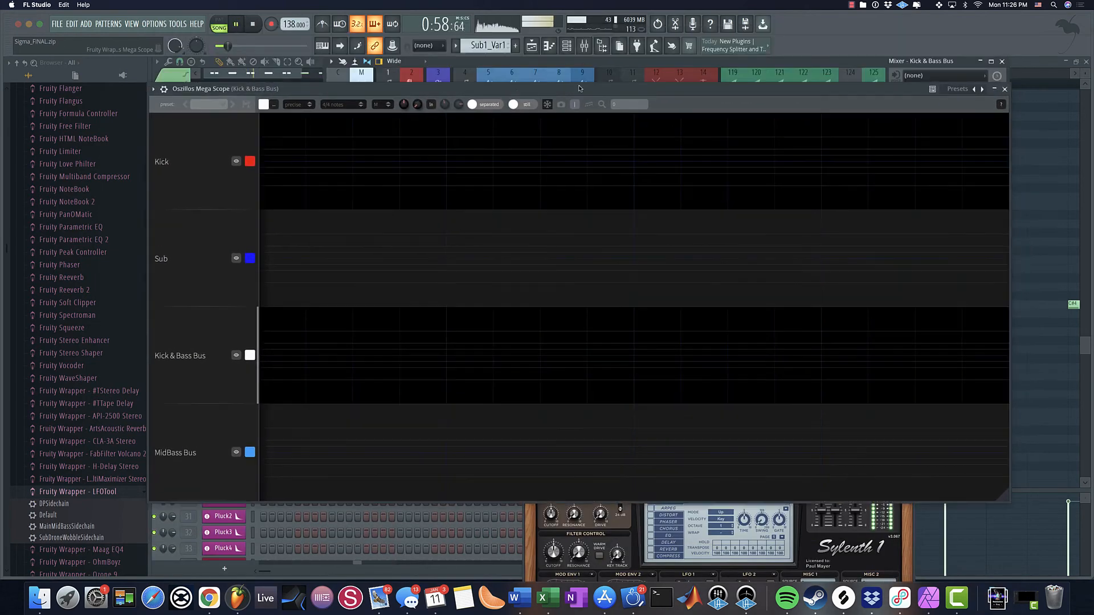
left_click(547, 105)
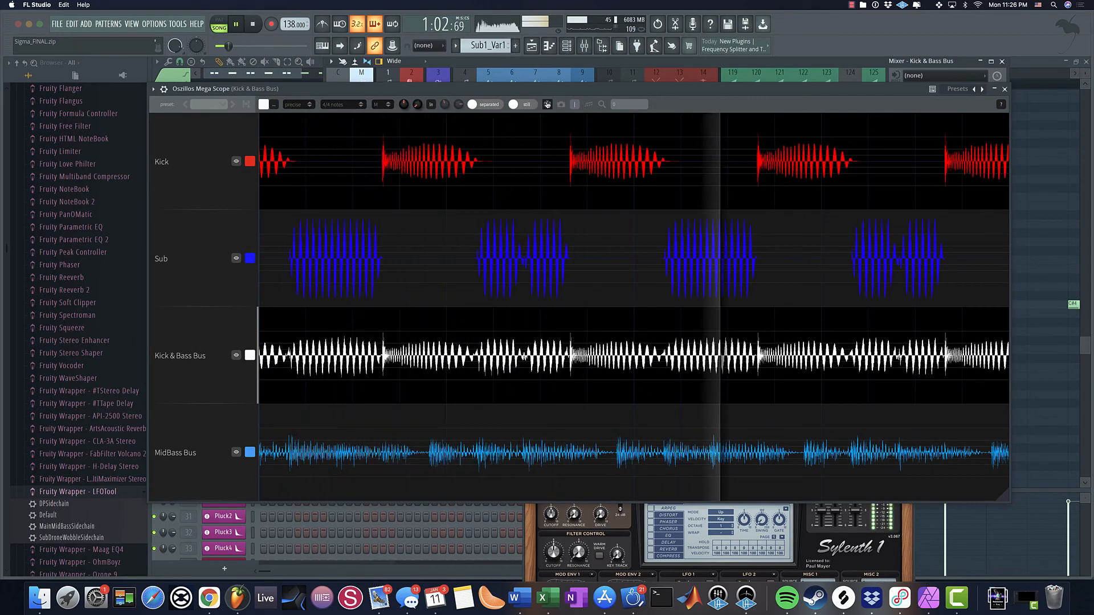
left_click_drag(550, 89, 531, 204)
left_click(463, 129)
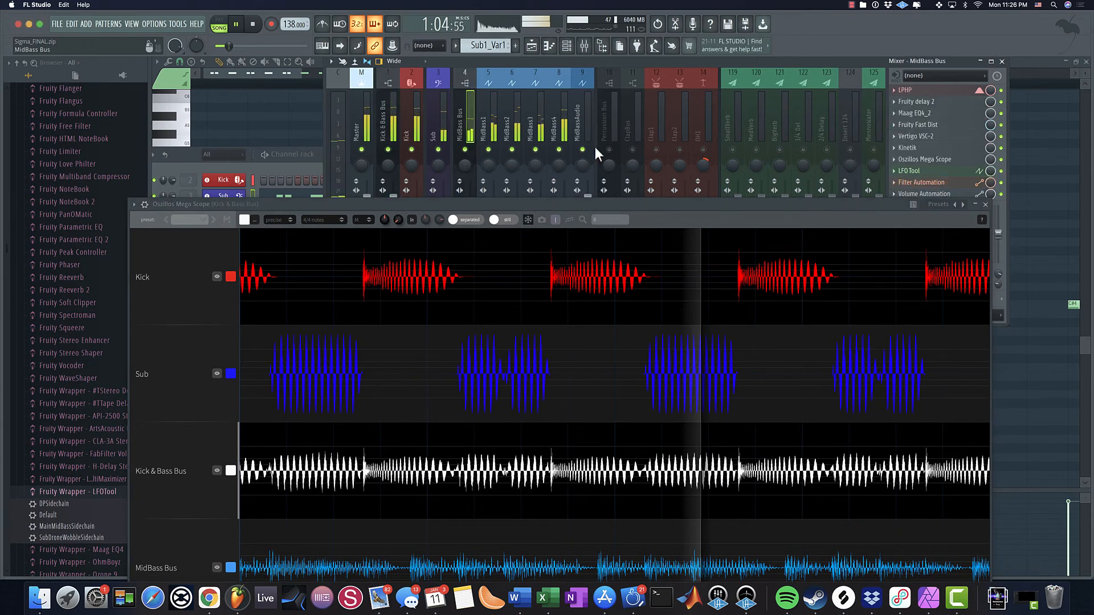
left_click_drag(912, 204, 941, 73)
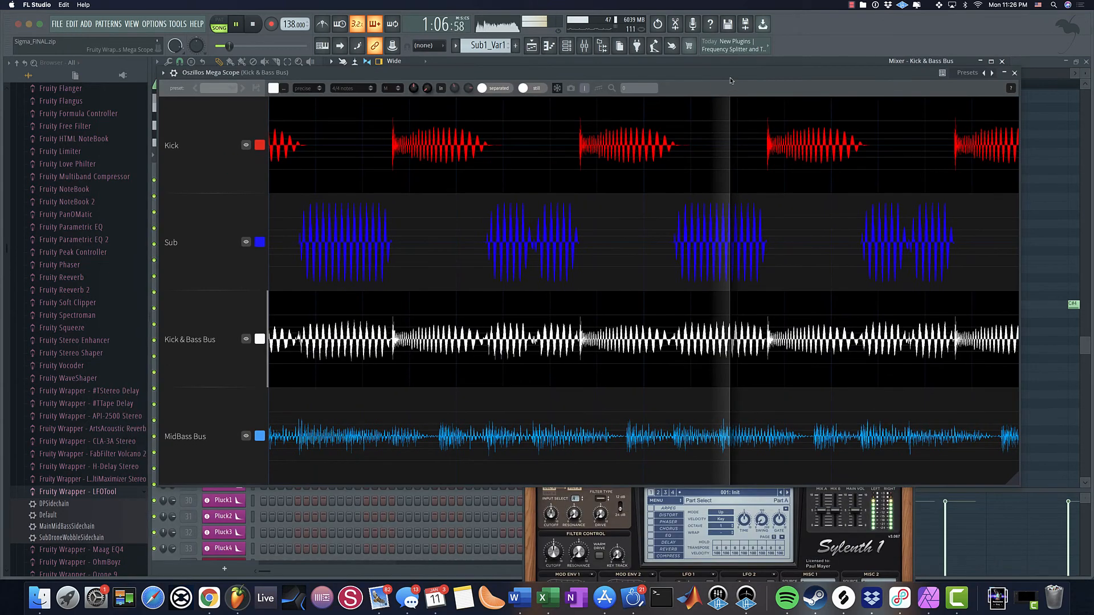
key("space")
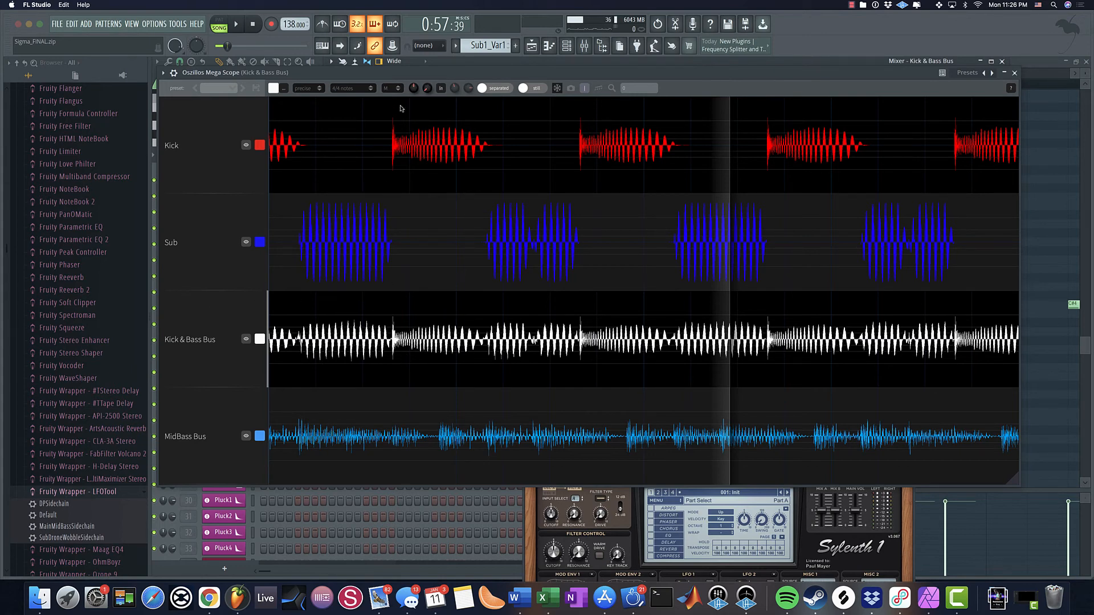
Step: Unfreeze the scope and recapture all four waveforms from the start of playback to compare kick, sub and mid-bass timing
left_click(555, 88)
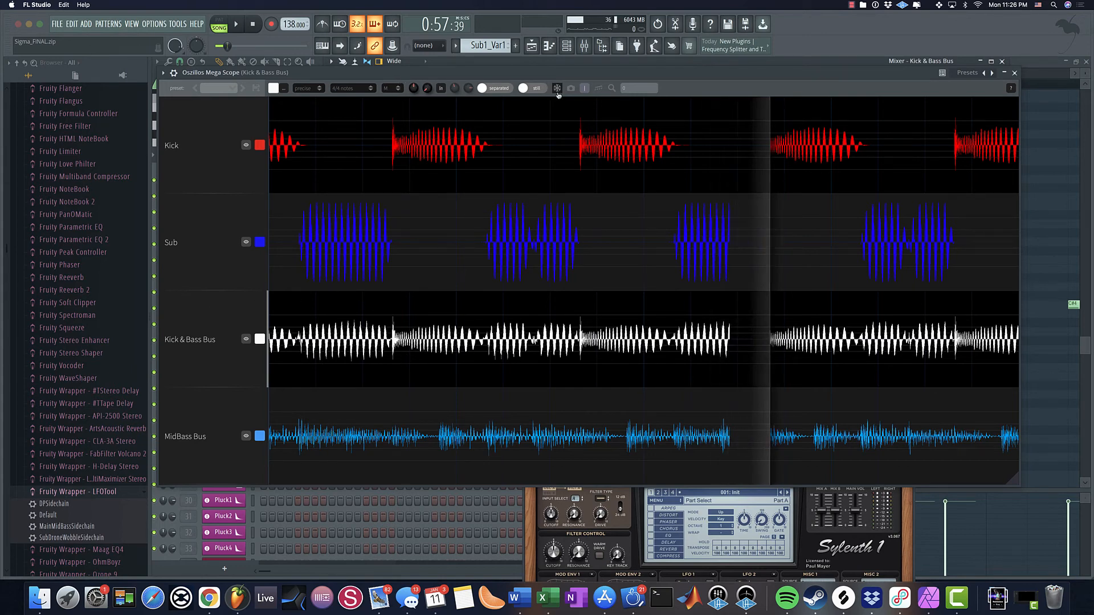
left_click_drag(553, 73, 562, 94)
key("space")
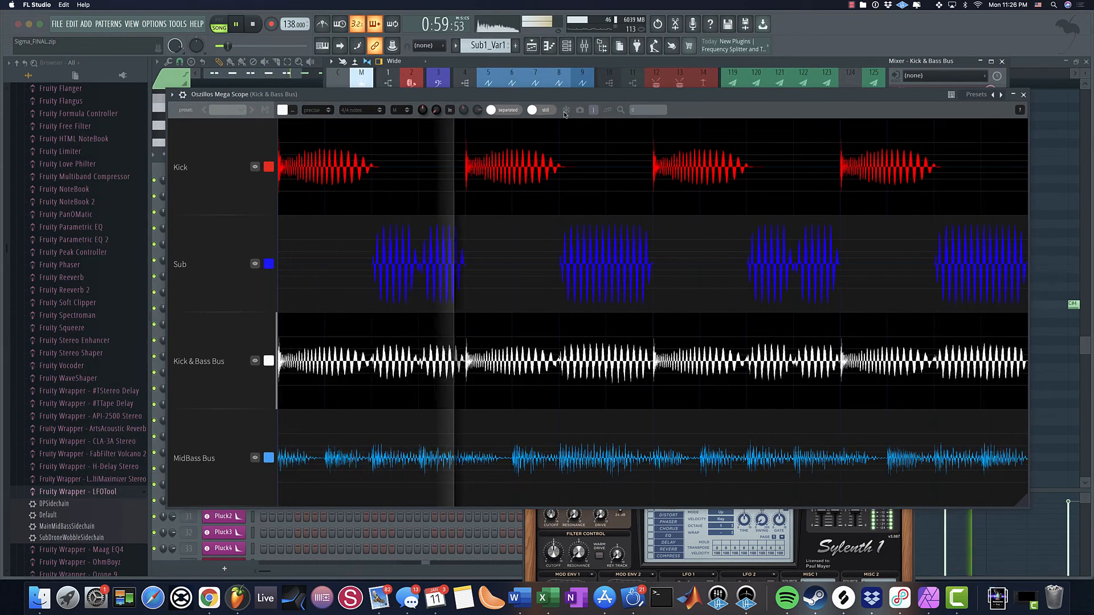
key("space")
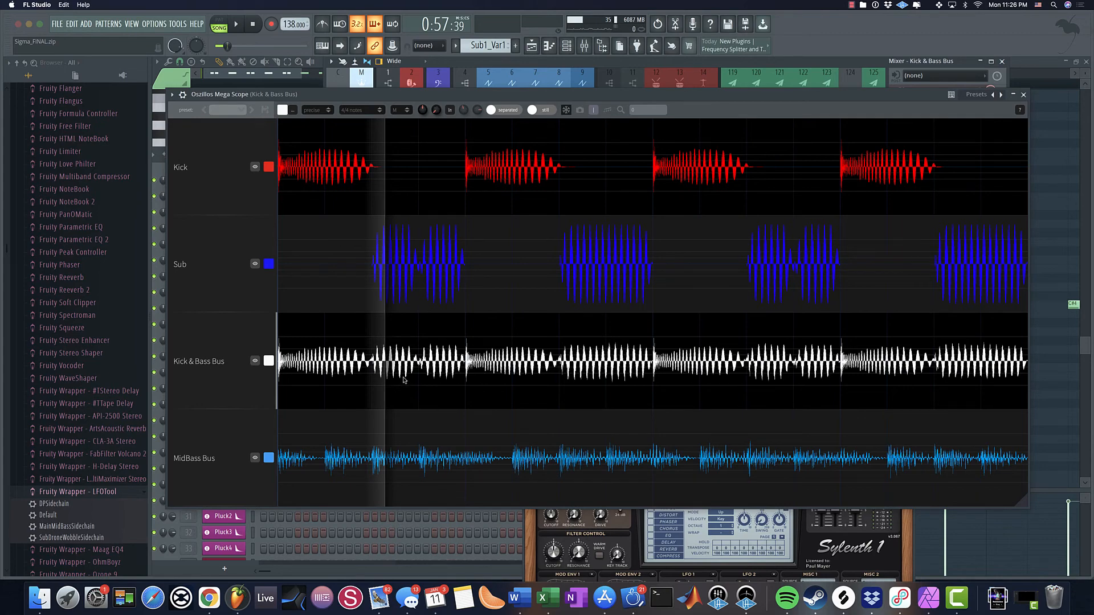
left_click_drag(638, 95, 651, 33)
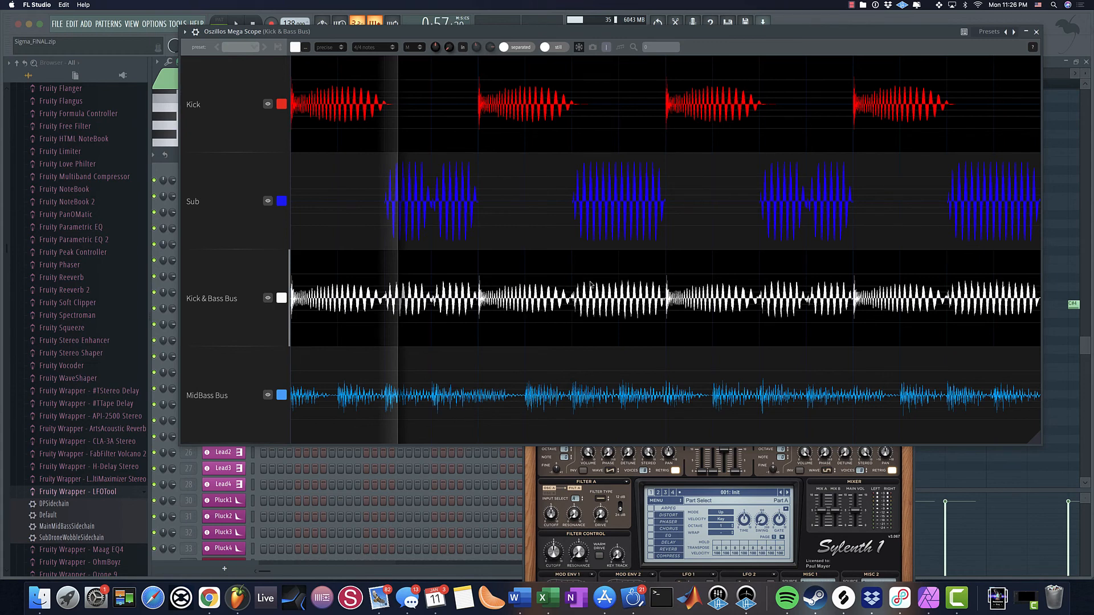
Step: Bring up the playlist and close the Oszillos Mega Scope and mixer windows
left_click_drag(531, 34, 456, 86)
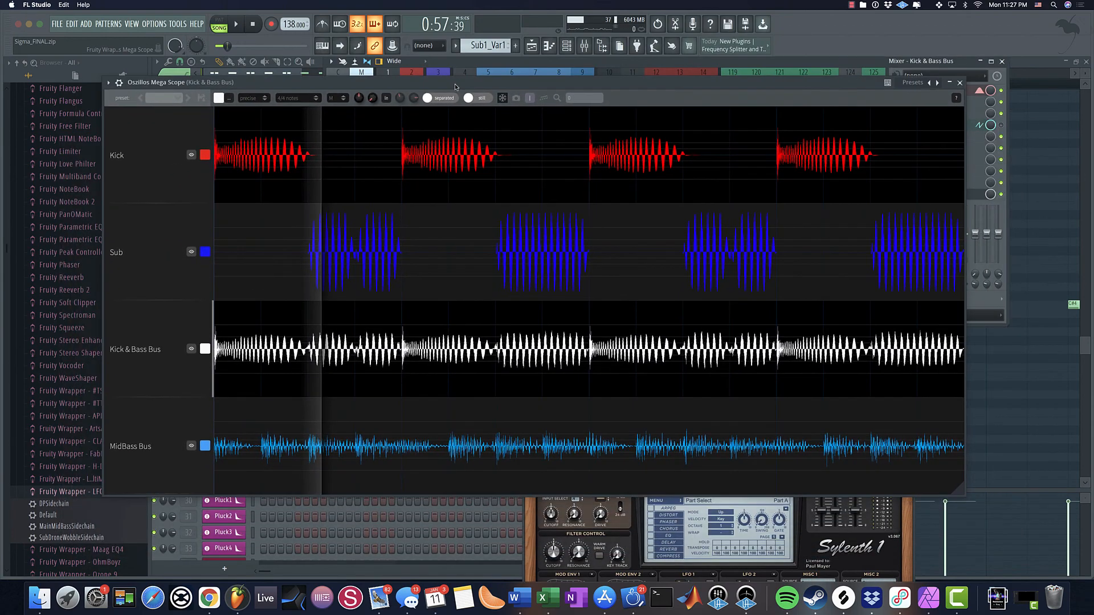
left_click(531, 46)
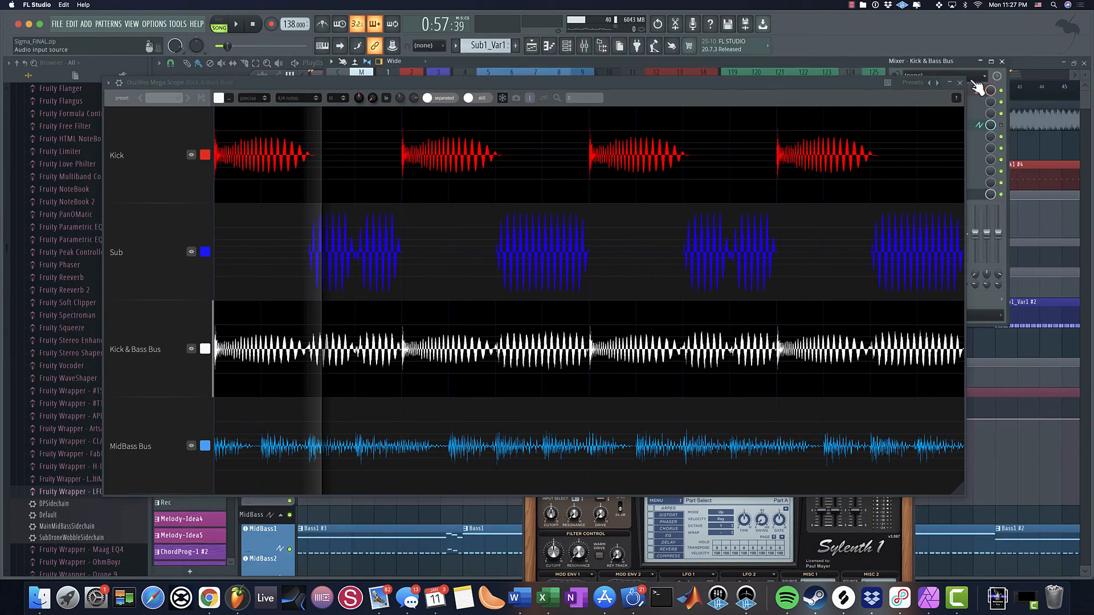
left_click(959, 83)
left_click(1002, 62)
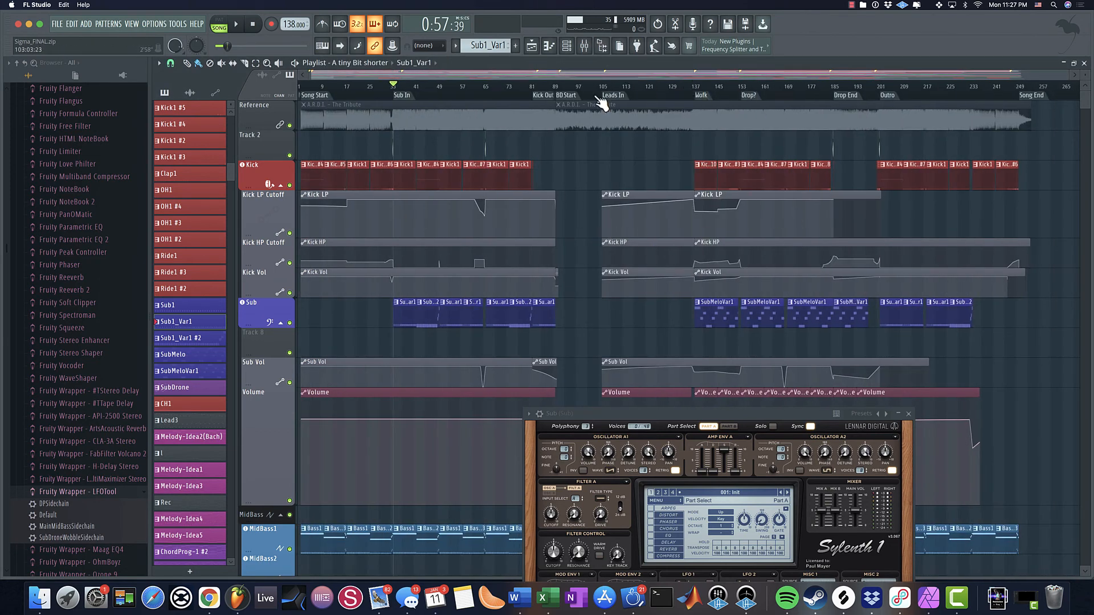
Step: Reopen the mixer, select the Master track, and move the mixer window below the playlist's Sub track
left_click(587, 50)
left_click(366, 133)
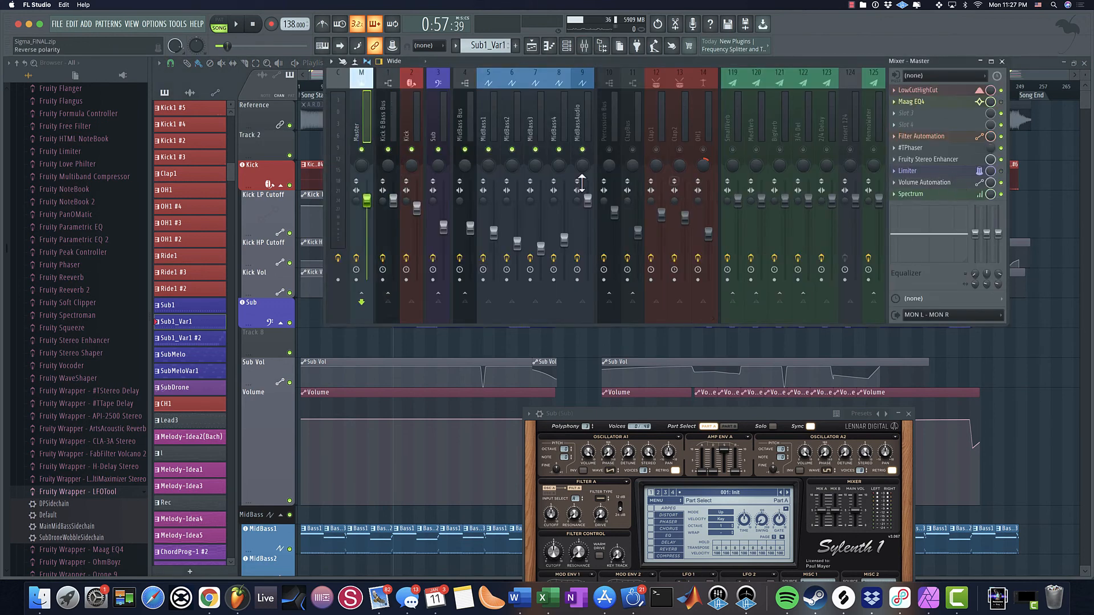
left_click_drag(571, 64, 551, 315)
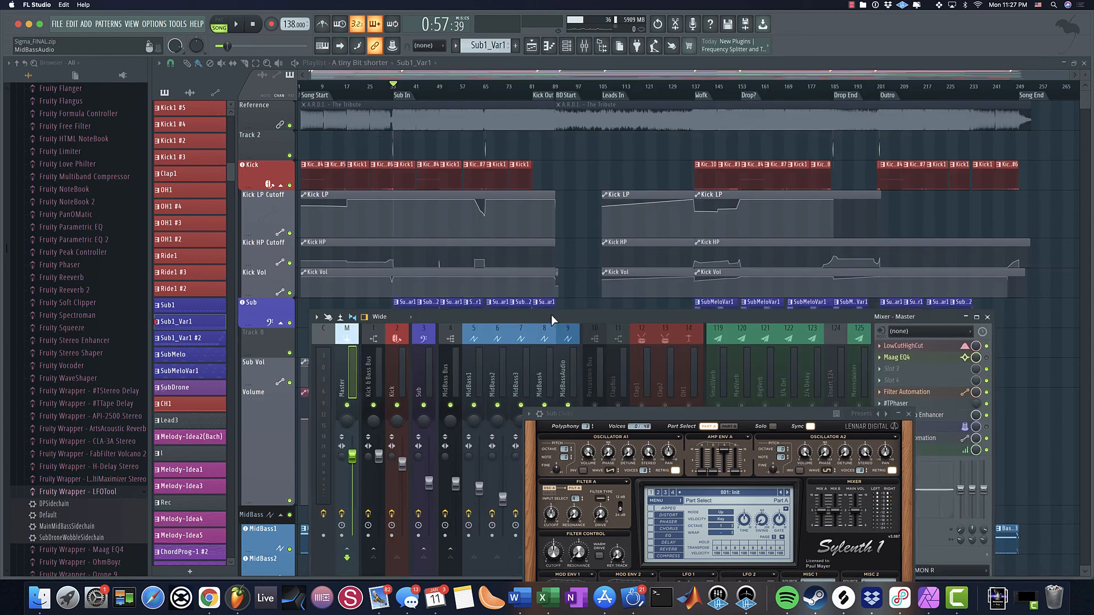
left_click_drag(433, 313, 426, 374)
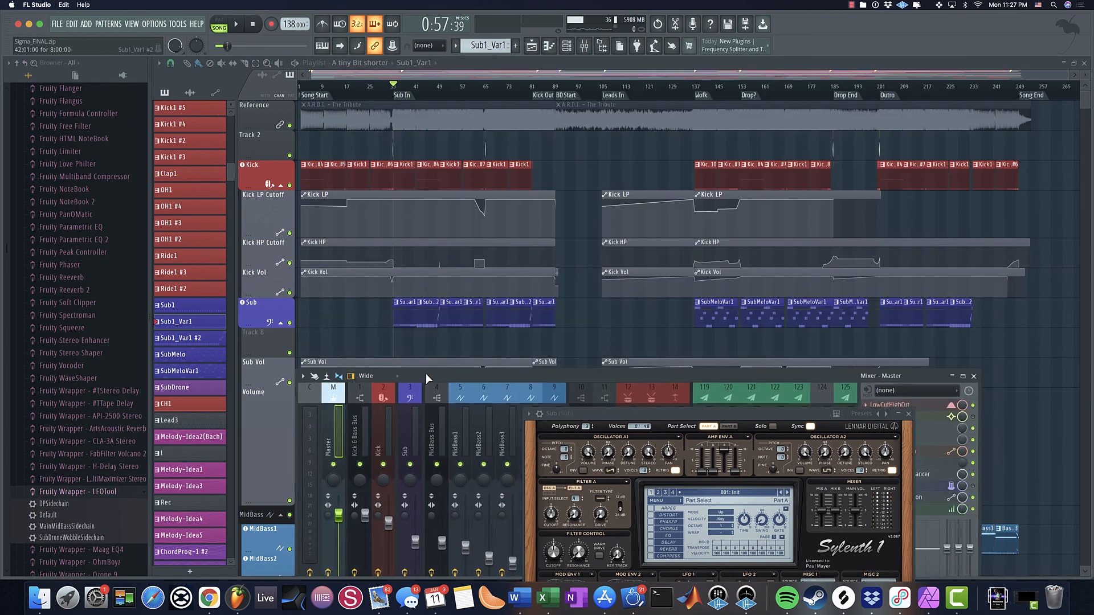
Step: Open the first Sub1_Var1 clip in the piano roll, examine its note pattern across several bars, and return to the playlist
scroll(420, 327, "up", 5)
double_click(615, 319)
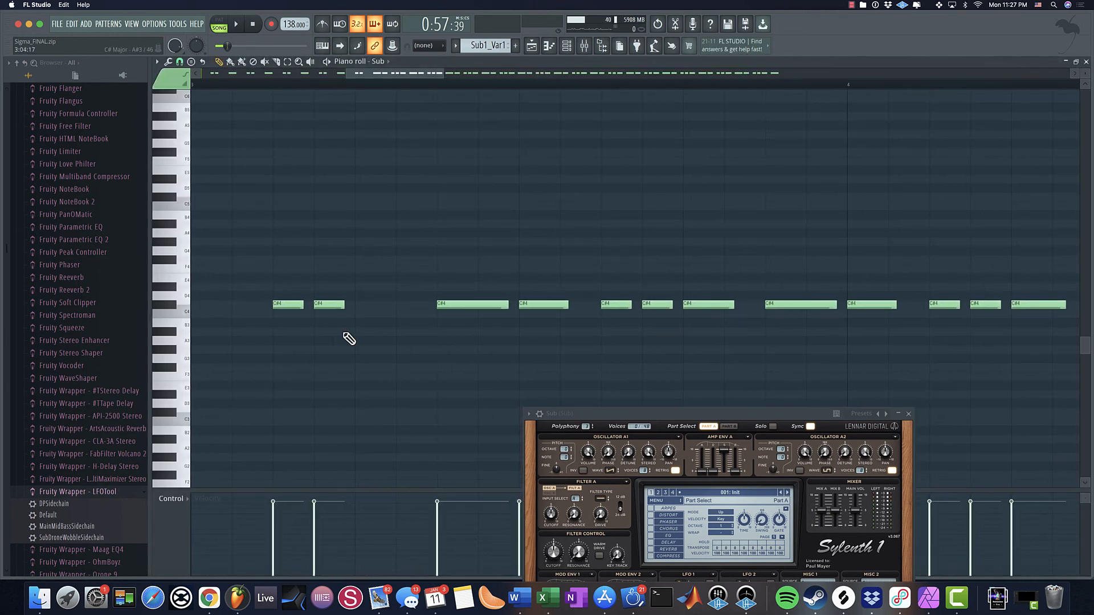
scroll(274, 339, "down", 8)
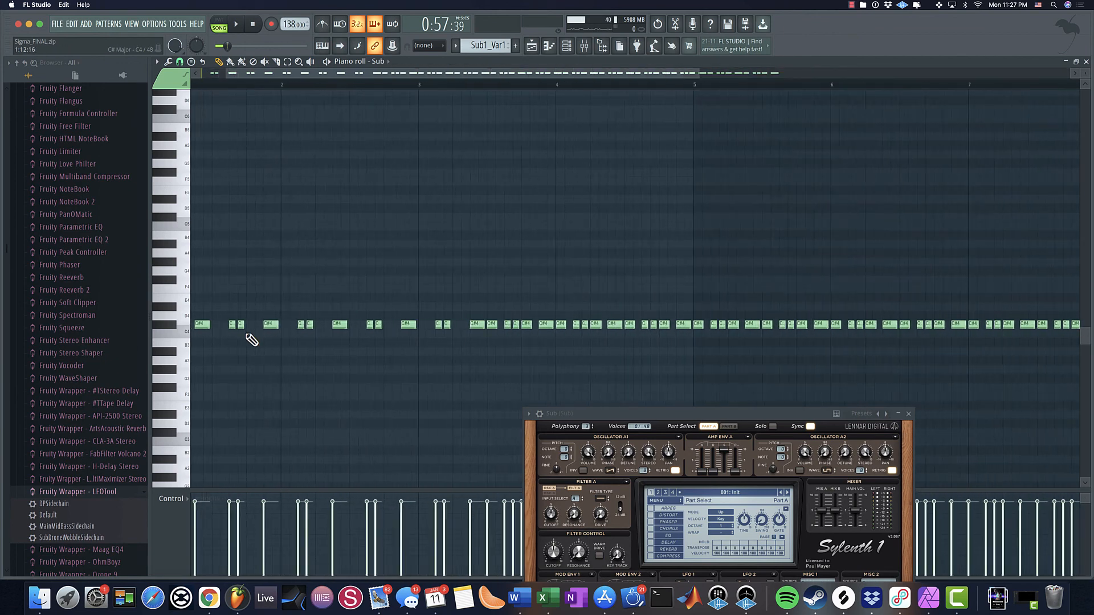
left_click(531, 47)
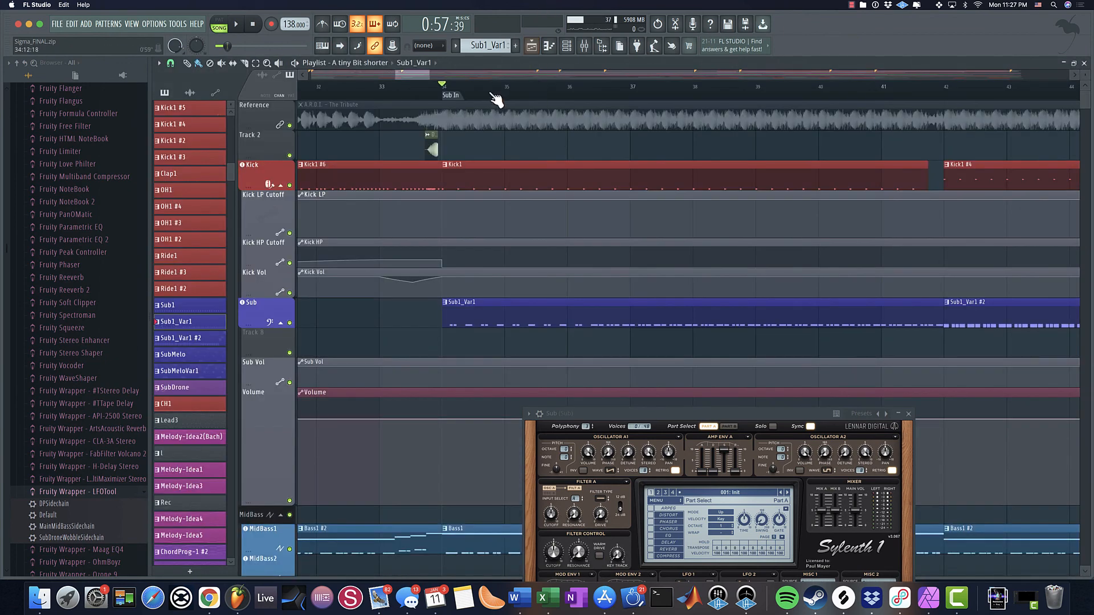
Step: Show the whole song arrangement in the playlist and close the Sub channel's Sylenth1 window
scroll(490, 98, "down", 4)
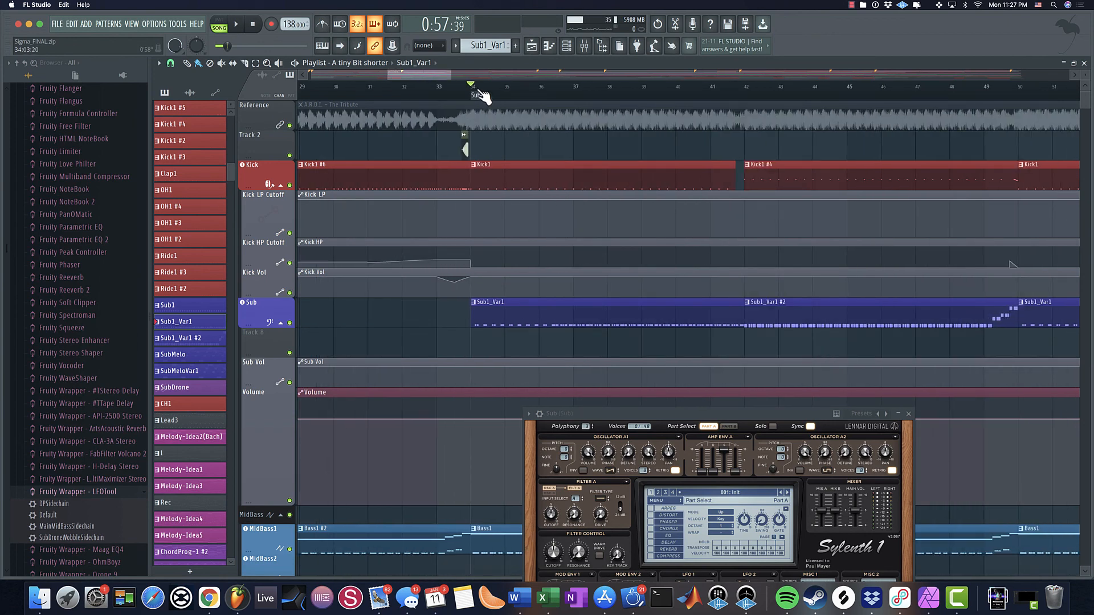
scroll(499, 168, "up", 6)
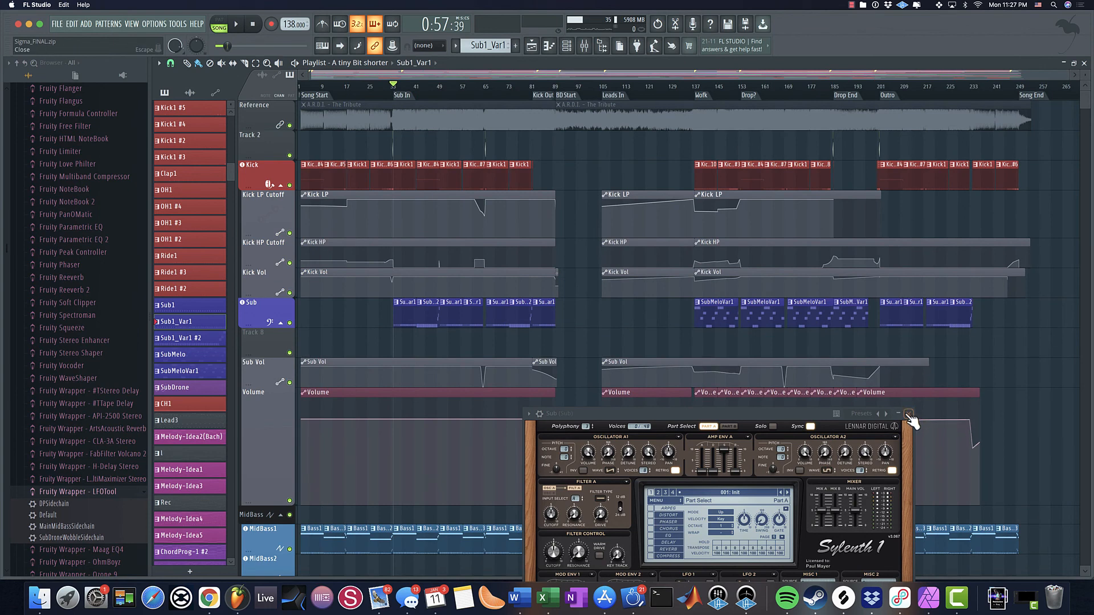
left_click(910, 421)
Step: Examine how the Sub and MidBass1 clips line up around the Sub In marker and across the whole arrangement
scroll(415, 499, "up", 2)
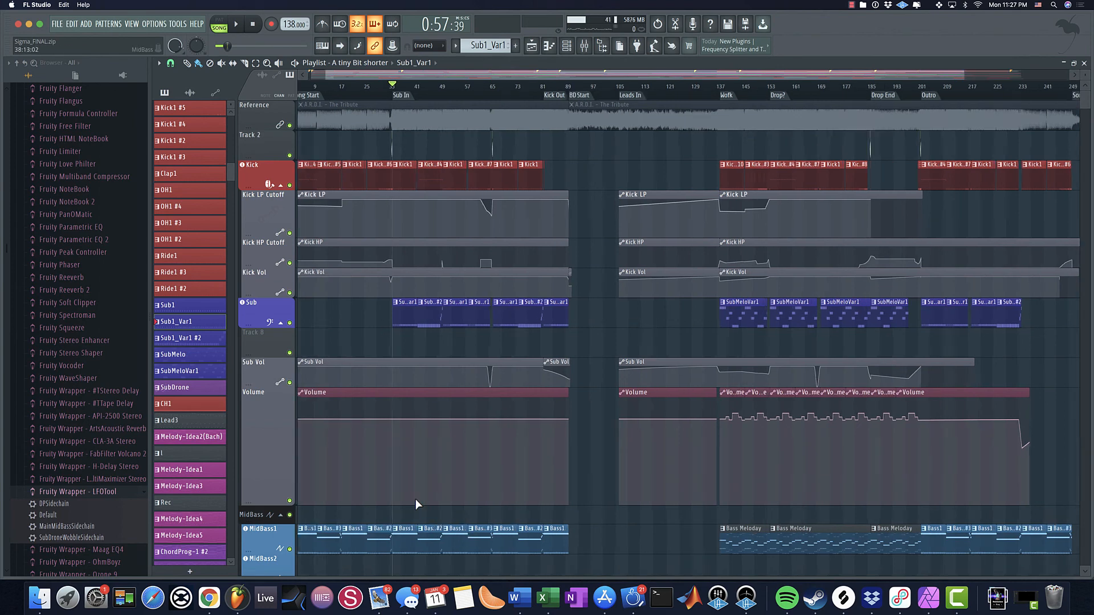
scroll(432, 398, "down", 6)
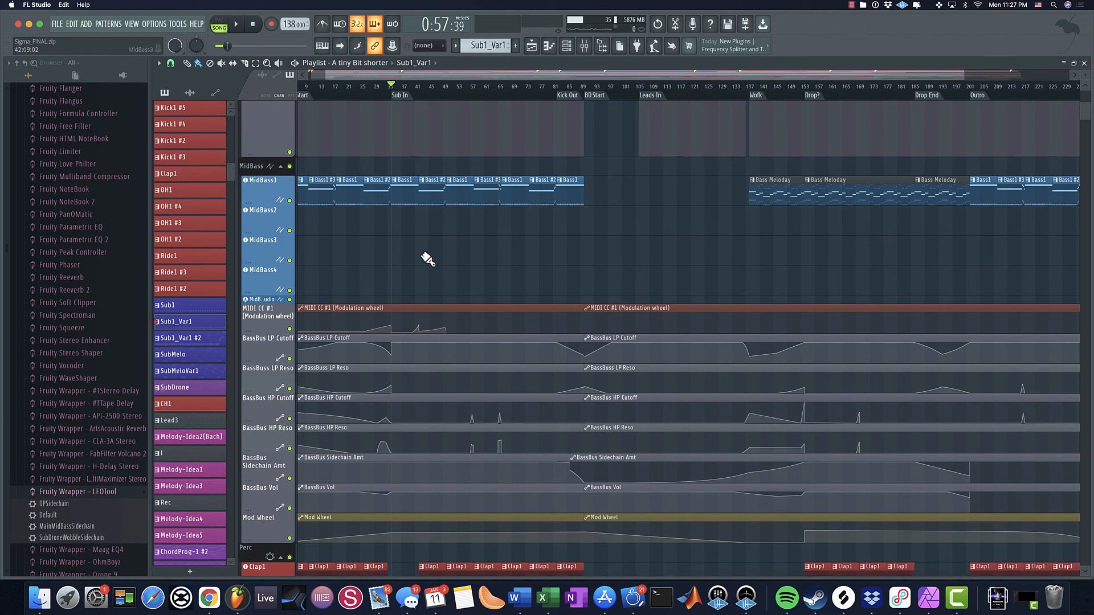
scroll(424, 259, "up", 6, "ctrl")
scroll(760, 383, "up", 5)
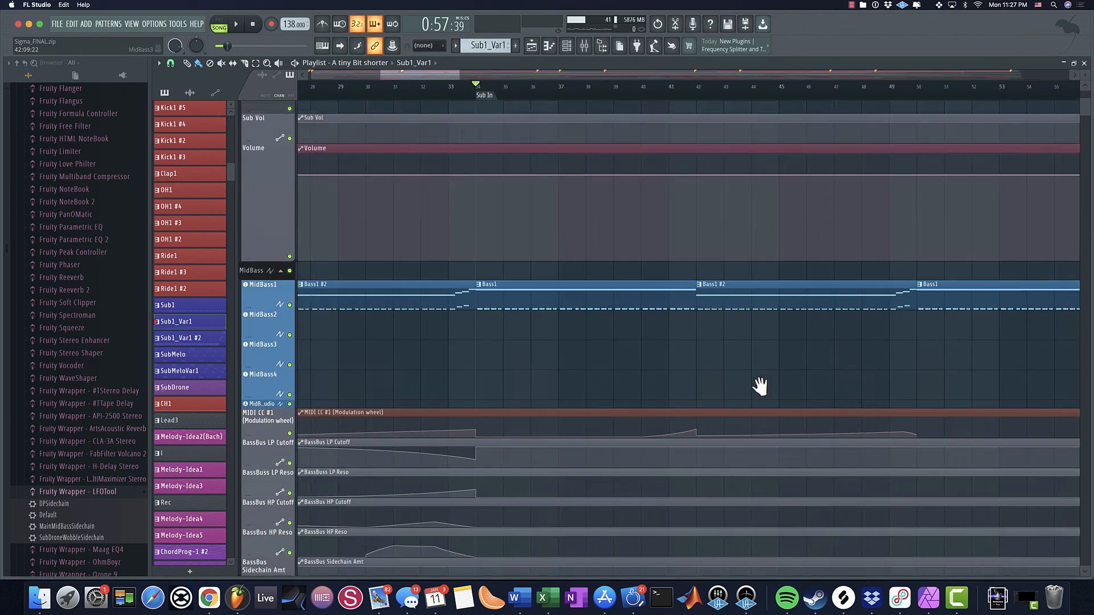
scroll(607, 345, "down", 3, "ctrl")
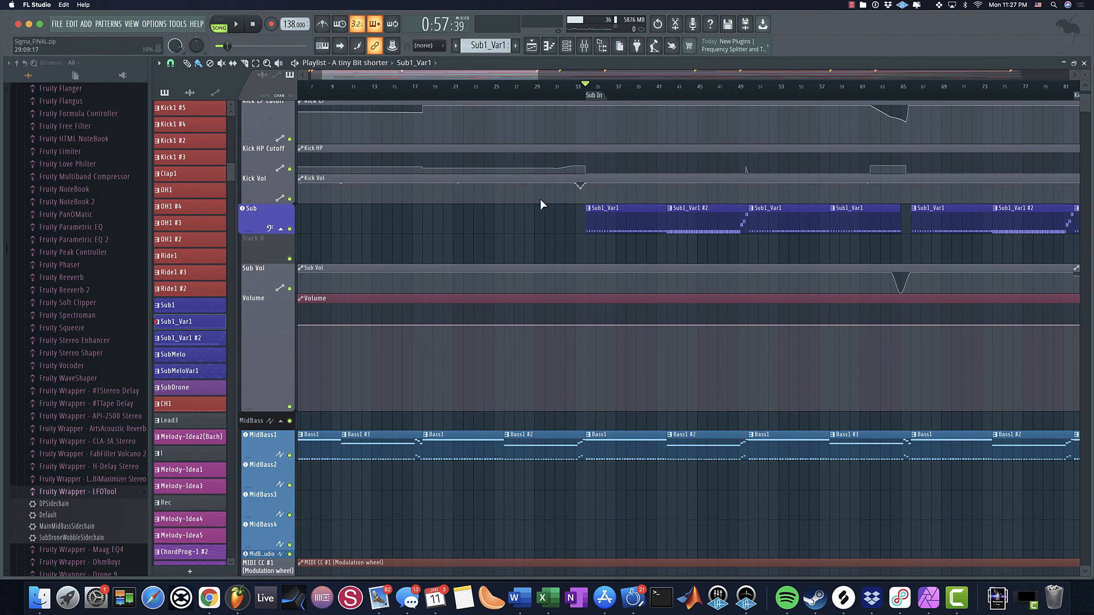
scroll(589, 222, "up", 4)
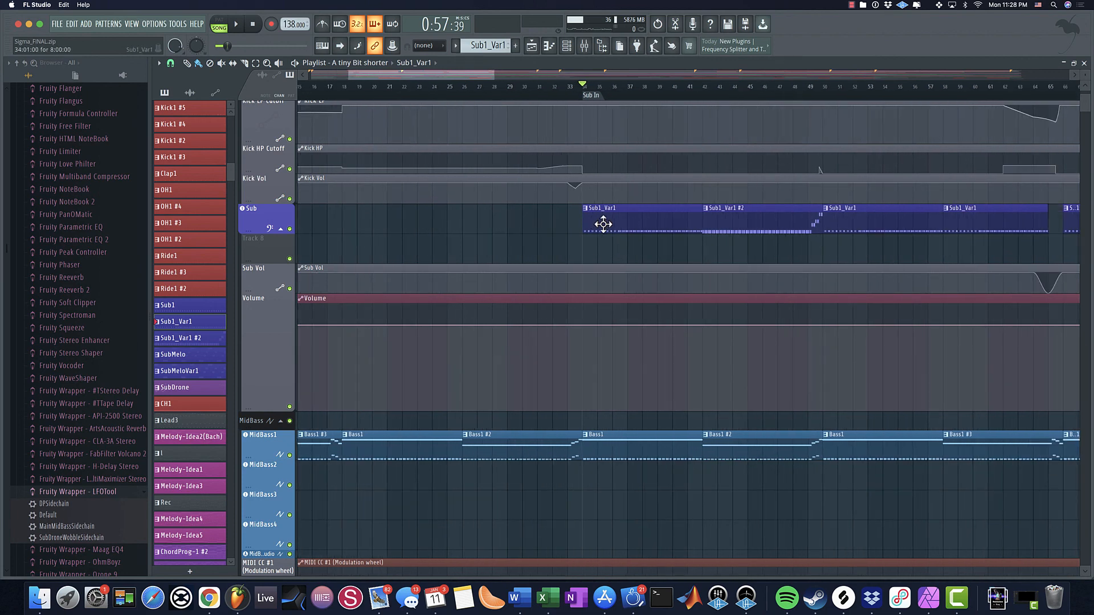
scroll(602, 222, "up", 2)
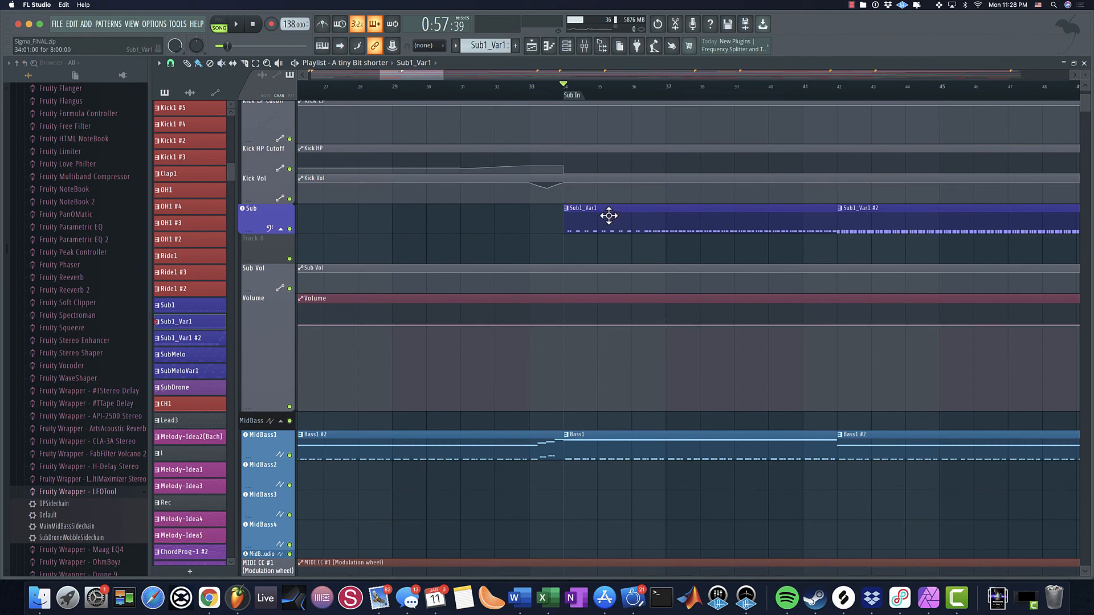
scroll(609, 215, "down", 10)
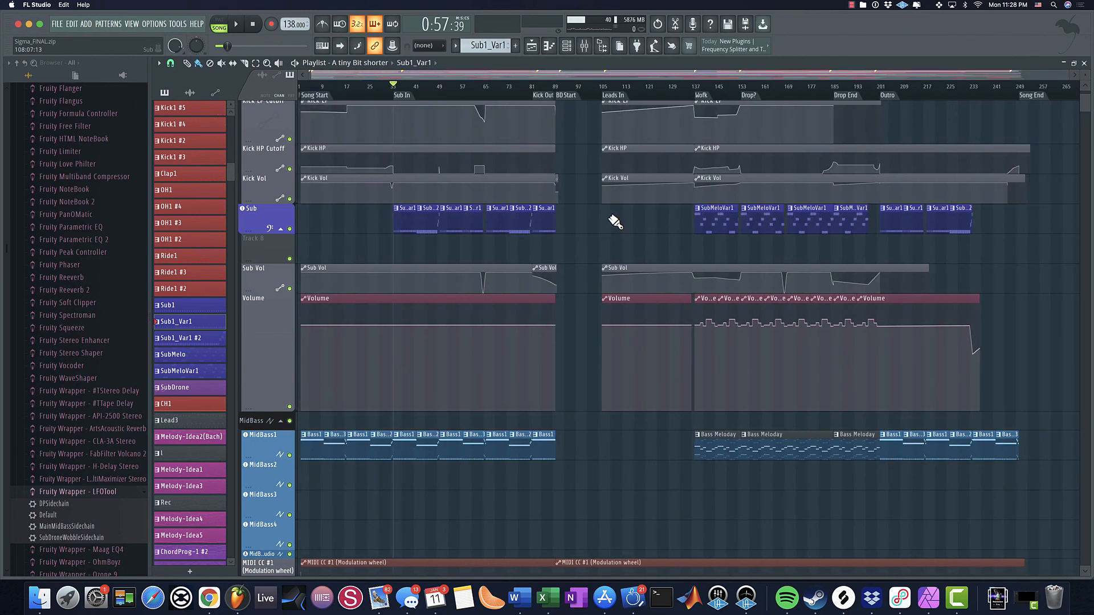